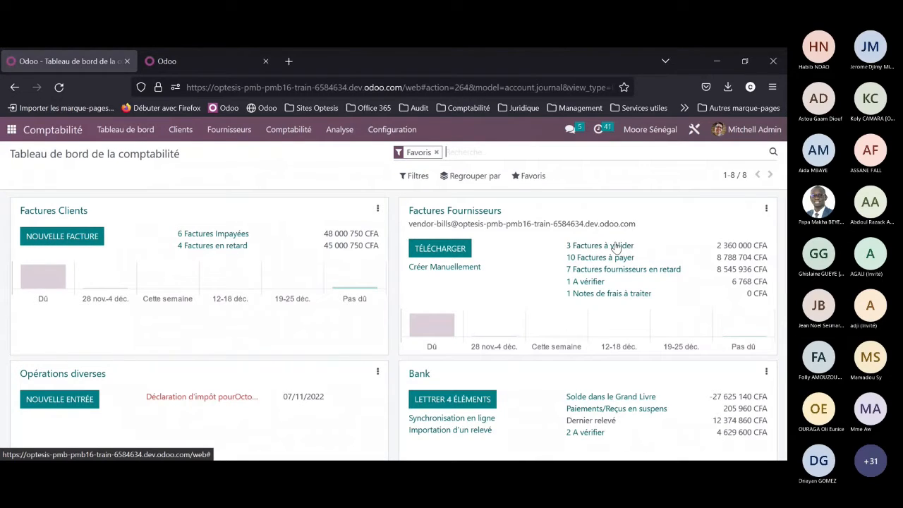
# Step: Open the draft Sonatel bill from the vendor bills awaiting validation and review its header and invoice line
pyautogui.moveTo(351, 283)
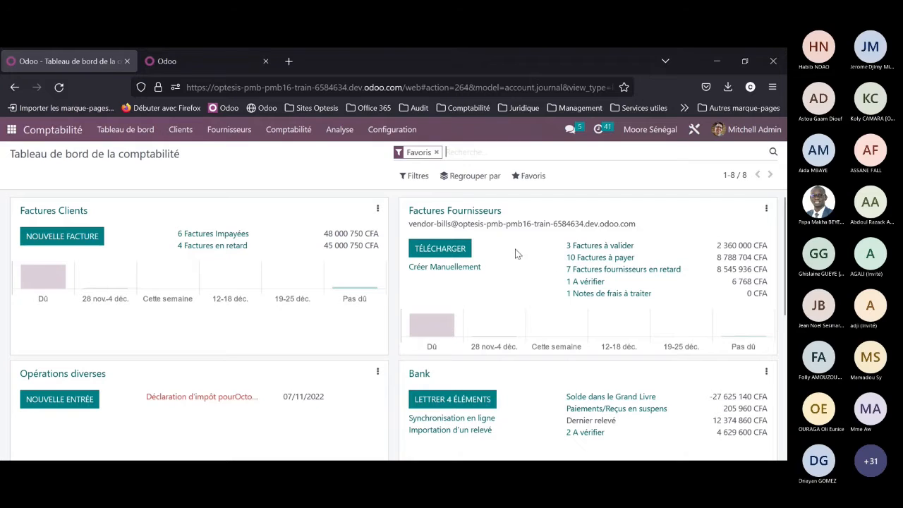
pyautogui.click(578, 247)
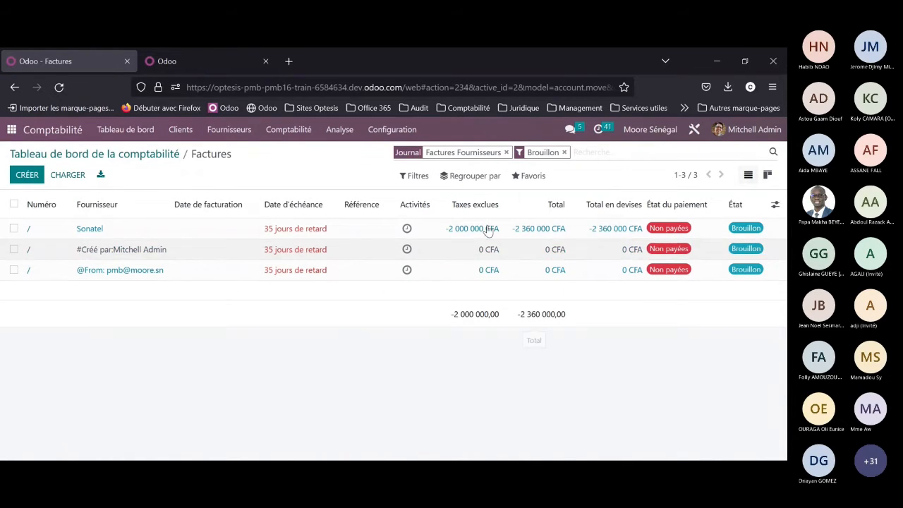
pyautogui.click(144, 240)
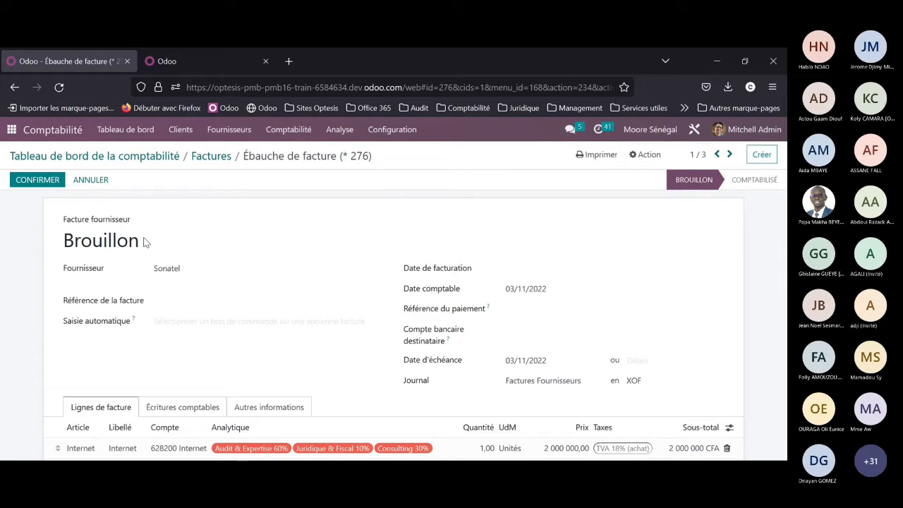
pyautogui.scroll(-2, 213, 241)
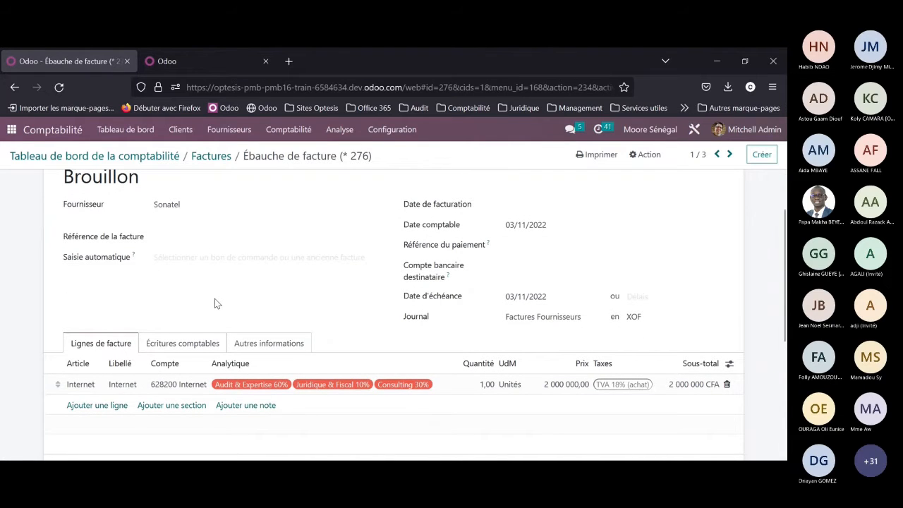
pyautogui.scroll(2, 215, 299)
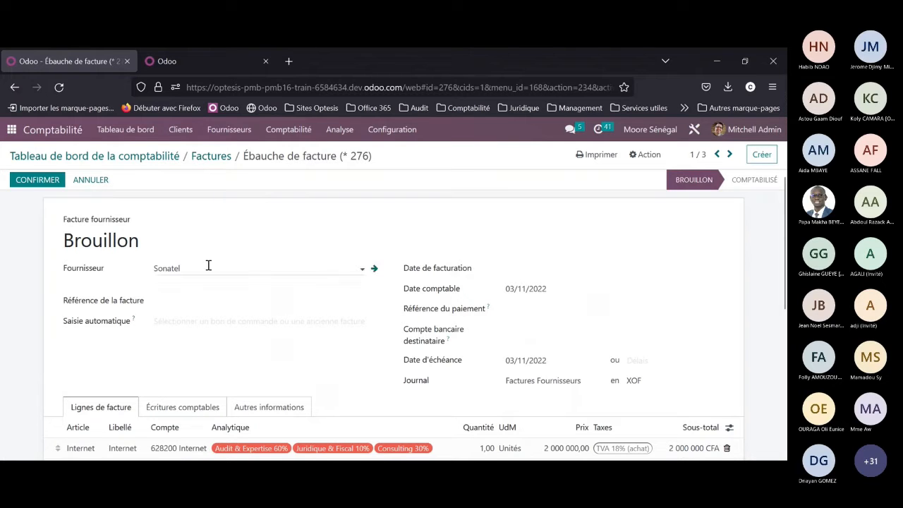
pyautogui.scroll(-5, 207, 265)
pyautogui.scroll(5, 208, 265)
# Step: Set the Sonatel bill's invoice date to 07/12/2022 and confirm the bill
pyautogui.click(51, 182)
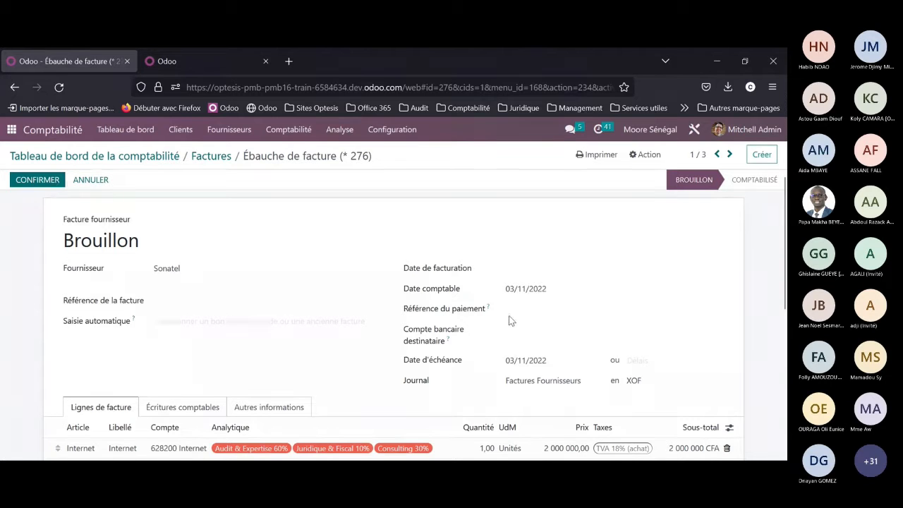
pyautogui.click(526, 274)
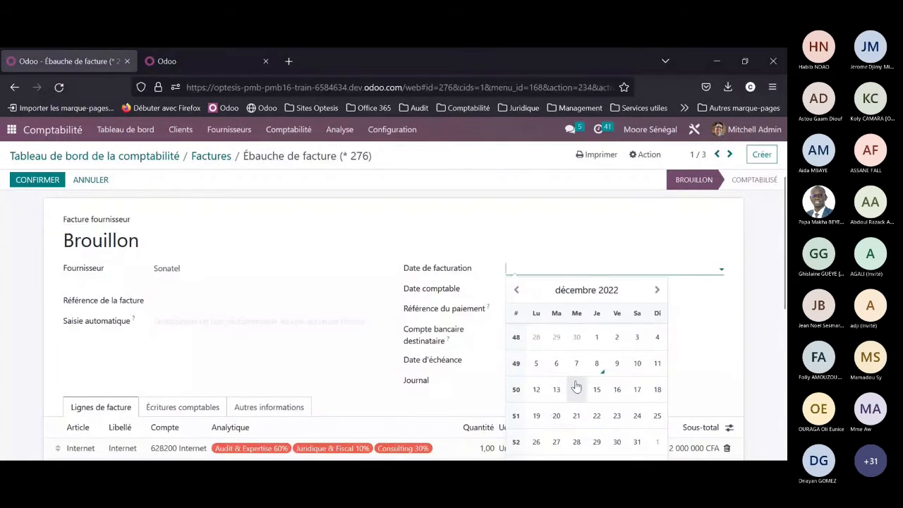
pyautogui.click(576, 364)
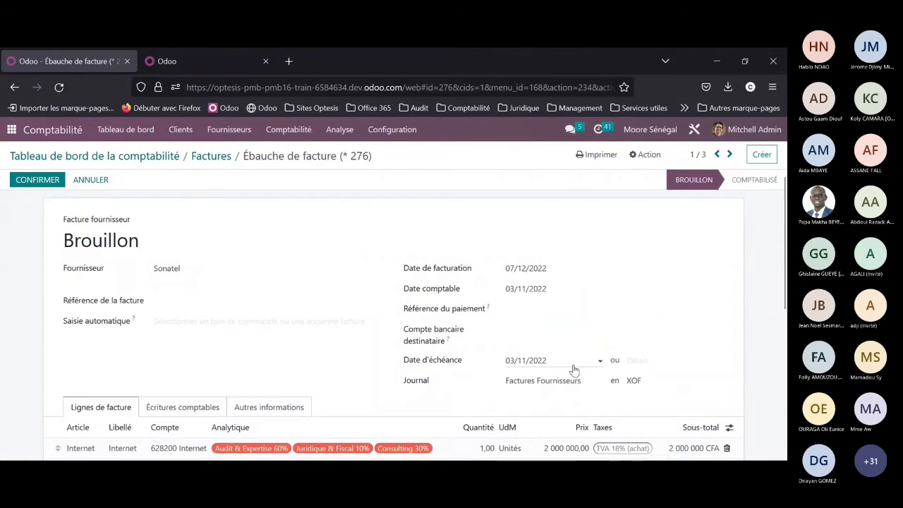
pyautogui.click(41, 179)
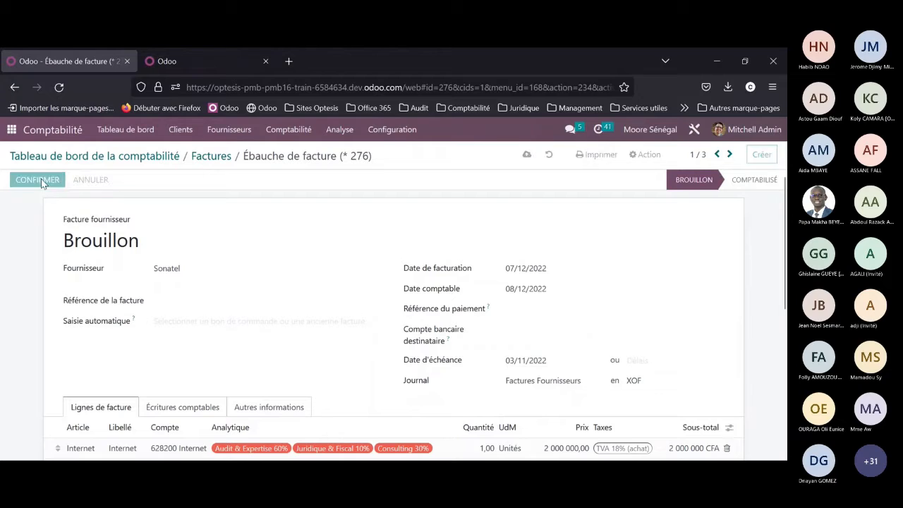
# Step: Review the next draft vendor bill and return to the accounting dashboard
pyautogui.click(731, 155)
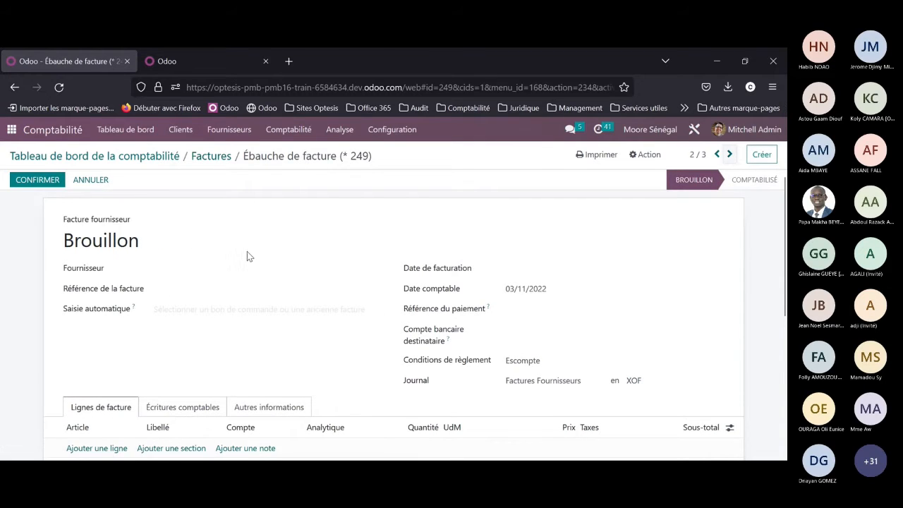
pyautogui.scroll(-1, 240, 264)
pyautogui.scroll(1, 197, 240)
pyautogui.click(155, 165)
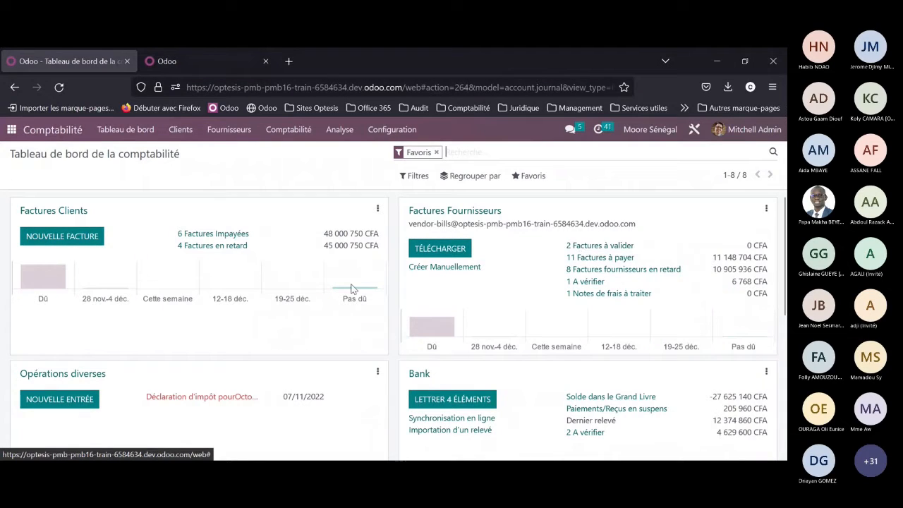
# Step: Select all customer invoices to view the available batch actions, and return to the accounting dashboard without applying any
pyautogui.click(46, 215)
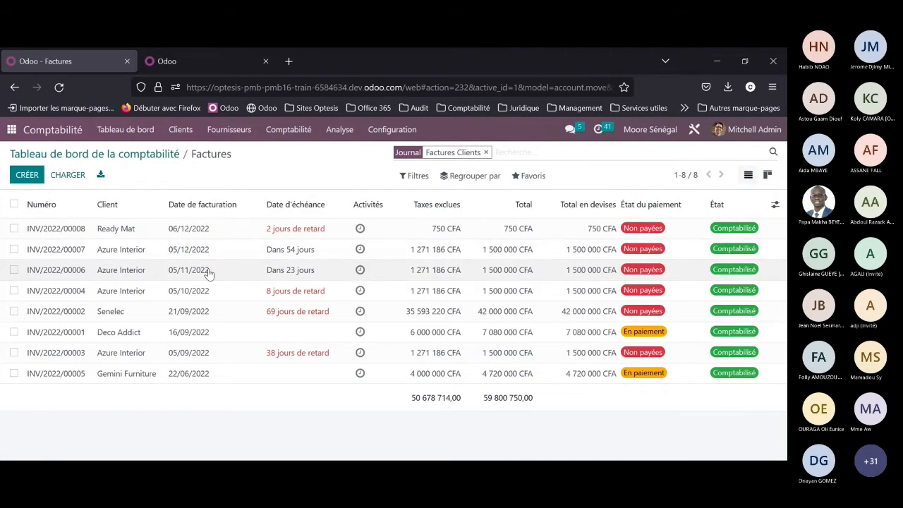
pyautogui.click(13, 205)
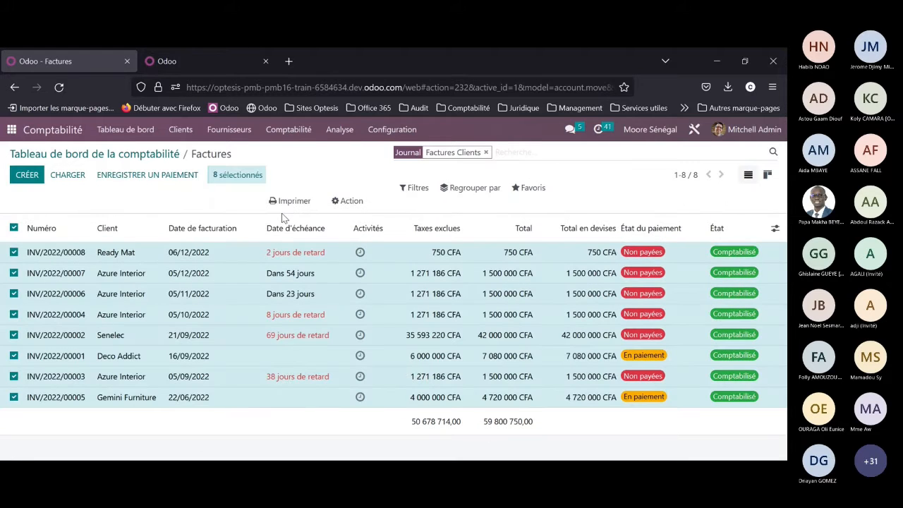
pyautogui.click(339, 203)
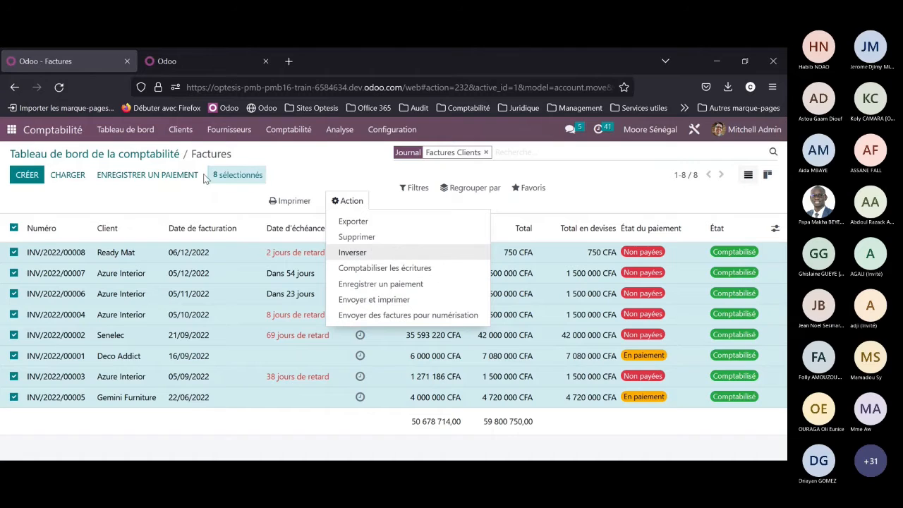
pyautogui.click(135, 156)
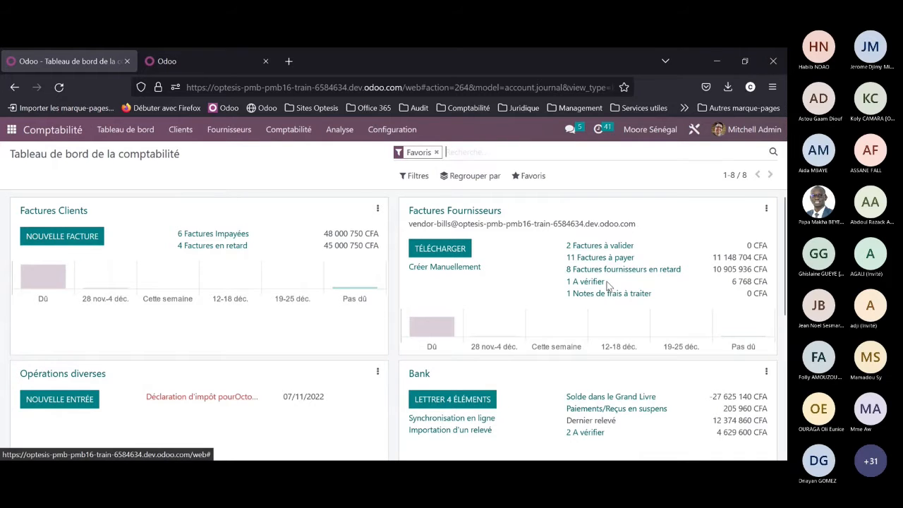
# Step: Open the Bank journal's reconciliation view with all its statement lines from the accounting dashboard
pyautogui.scroll(-2, 607, 297)
pyautogui.scroll(2, 566, 256)
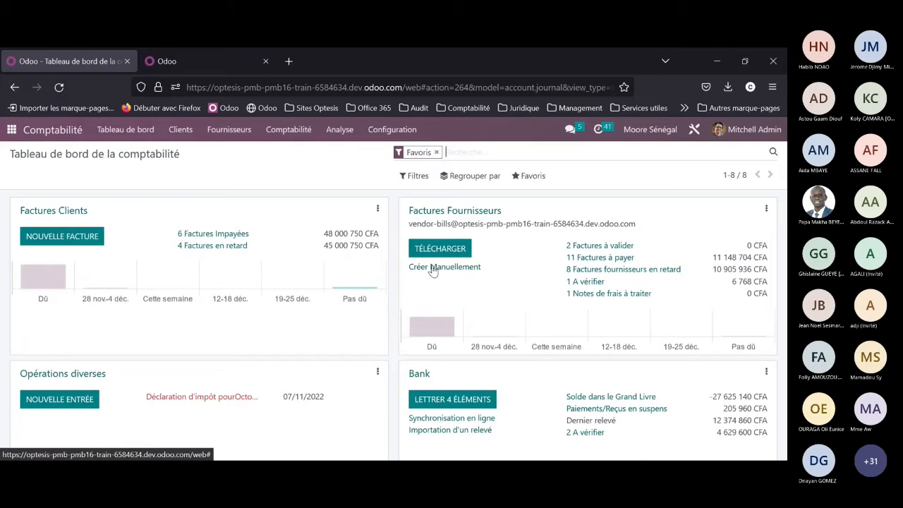
pyautogui.click(477, 400)
pyautogui.click(420, 378)
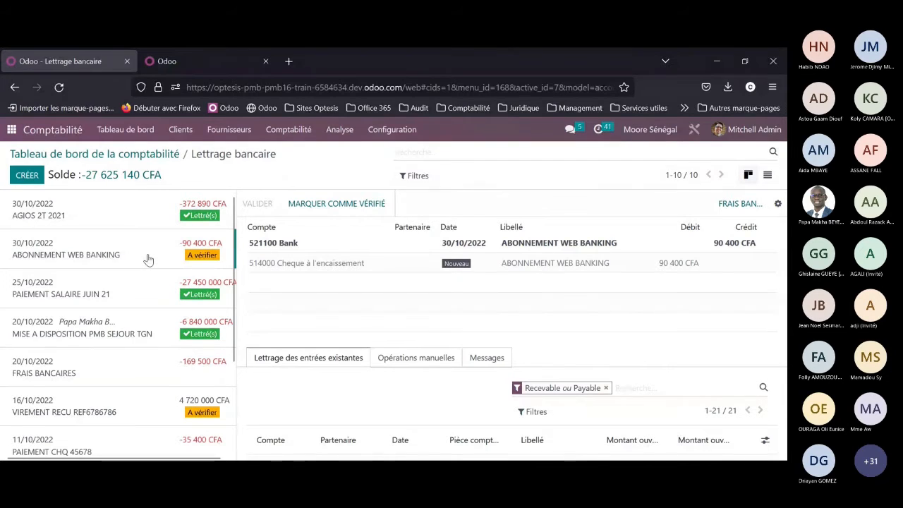
# Step: Examine the bank statement lines and the existing entries offered for matching the ABONNEMENT WEB BANKING line
pyautogui.scroll(-2, 190, 293)
pyautogui.scroll(2, 196, 299)
pyautogui.scroll(-3, 99, 353)
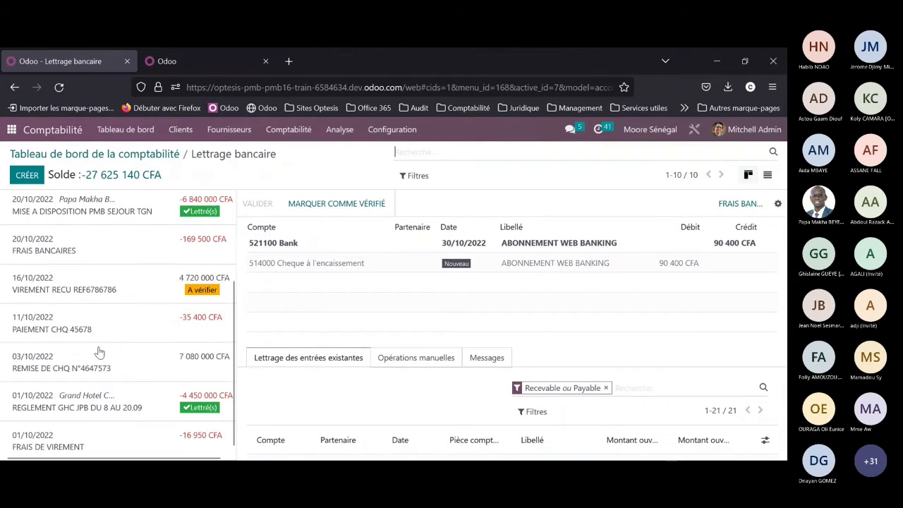
pyautogui.scroll(3, 105, 312)
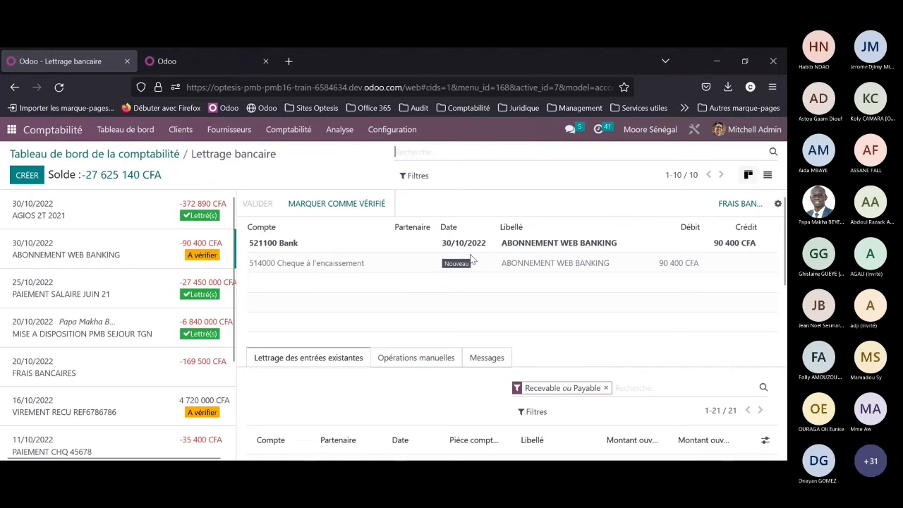
pyautogui.scroll(-3, 470, 255)
pyautogui.scroll(-3, 472, 259)
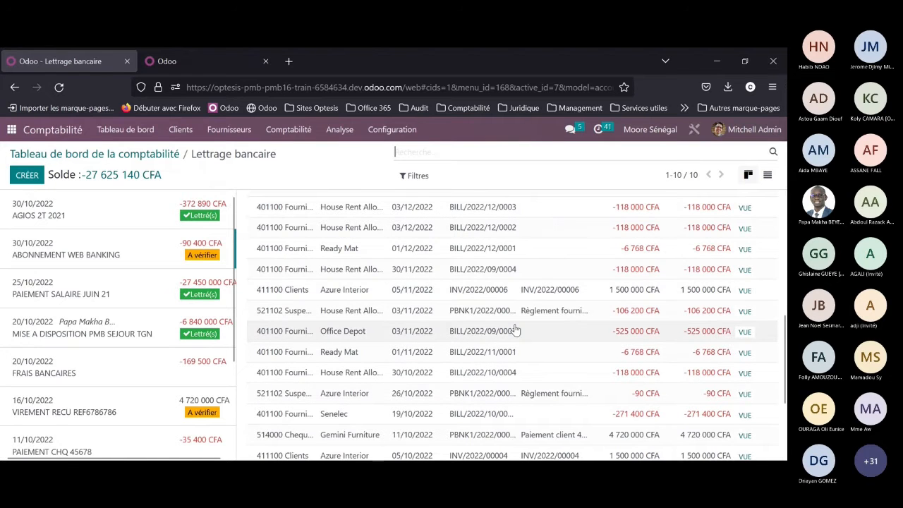
pyautogui.scroll(1, 516, 330)
pyautogui.scroll(5, 516, 330)
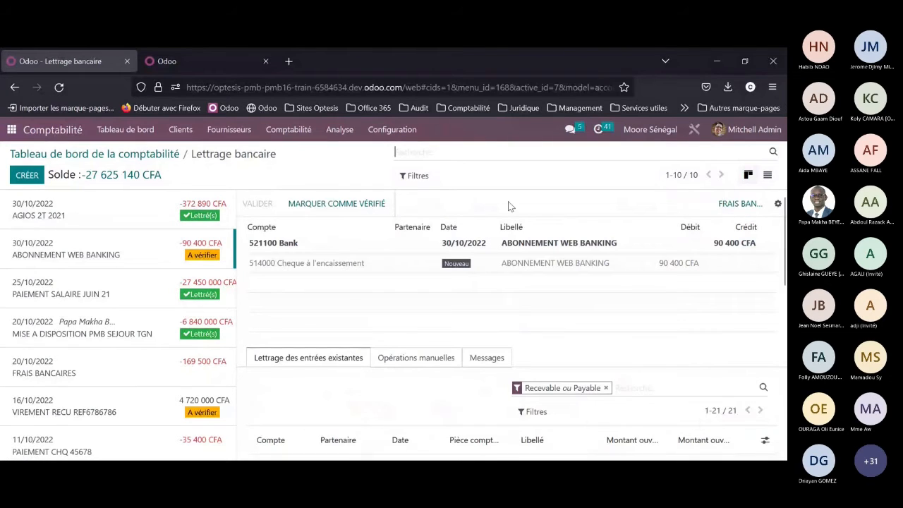
# Step: Remove the "Recevable ou Payable" filter from the existing entries and sort them by open amount in ascending order
pyautogui.click(605, 388)
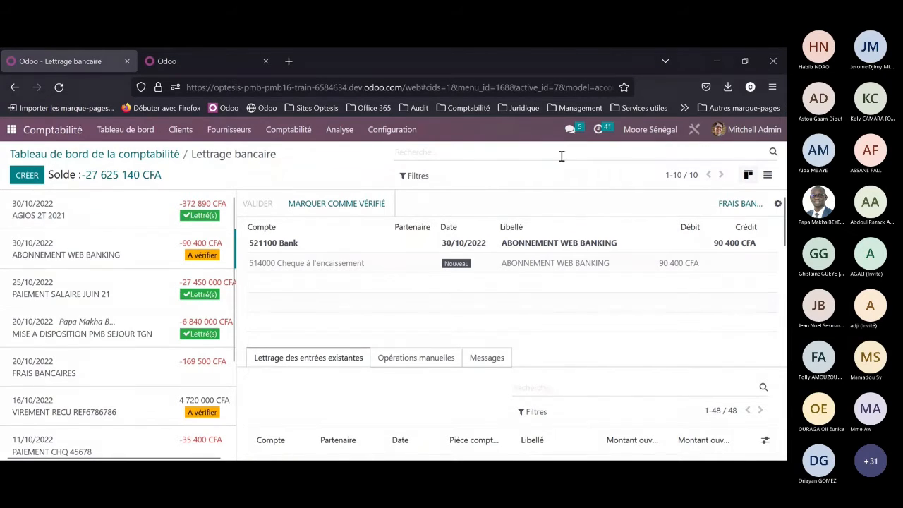
pyautogui.scroll(-2, 505, 354)
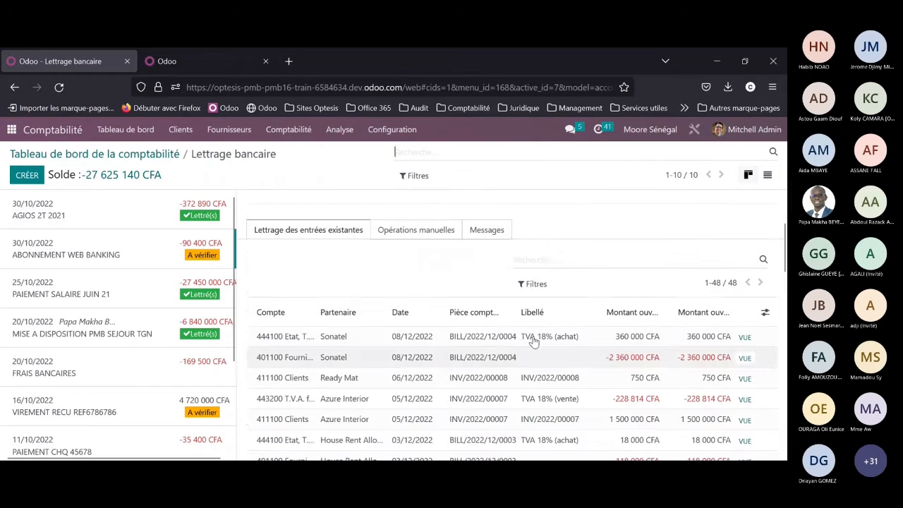
pyautogui.click(624, 322)
pyautogui.click(626, 321)
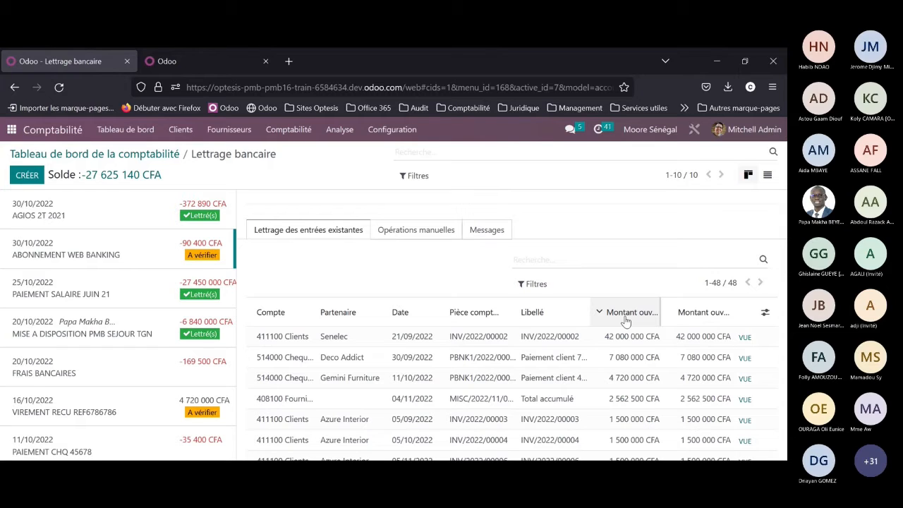
pyautogui.click(625, 321)
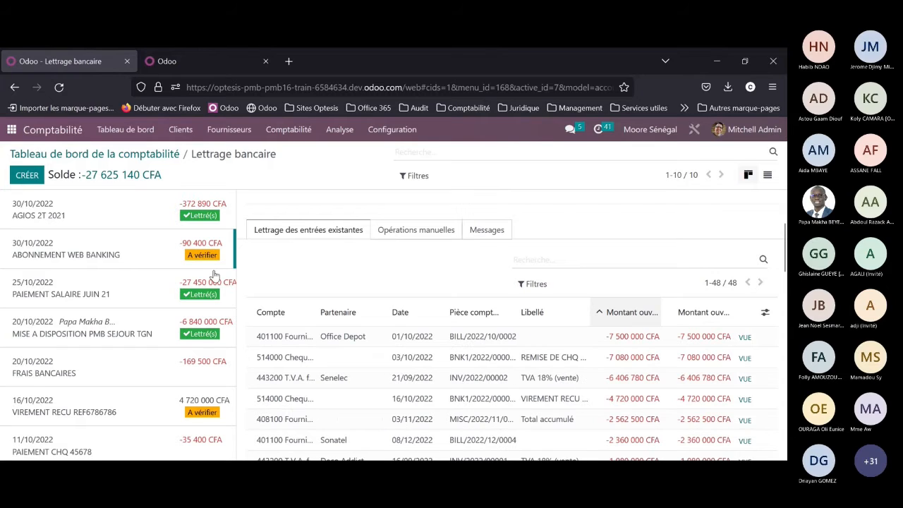
# Step: Inspect the reconciled PAIEMENT SALAIRE JUIN 21 line and mark the ABONNEMENT WEB BANKING line as verified
pyautogui.click(83, 298)
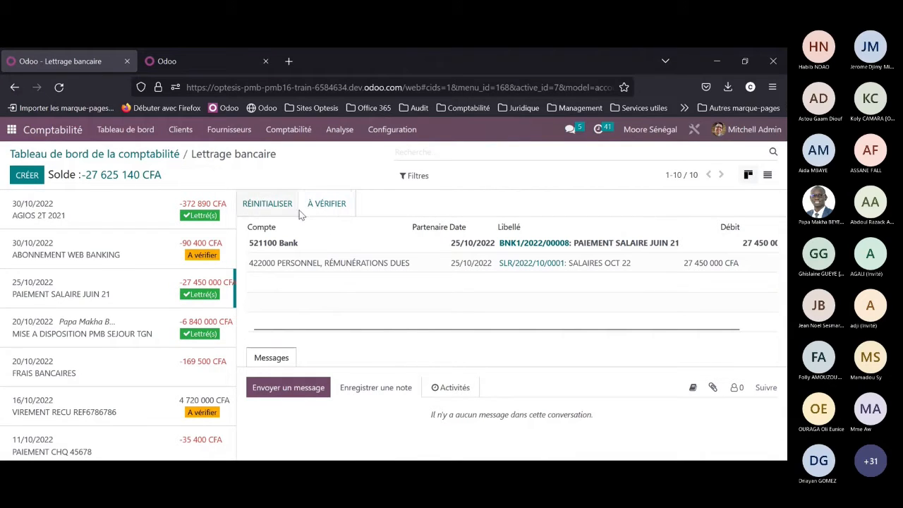
pyautogui.click(204, 260)
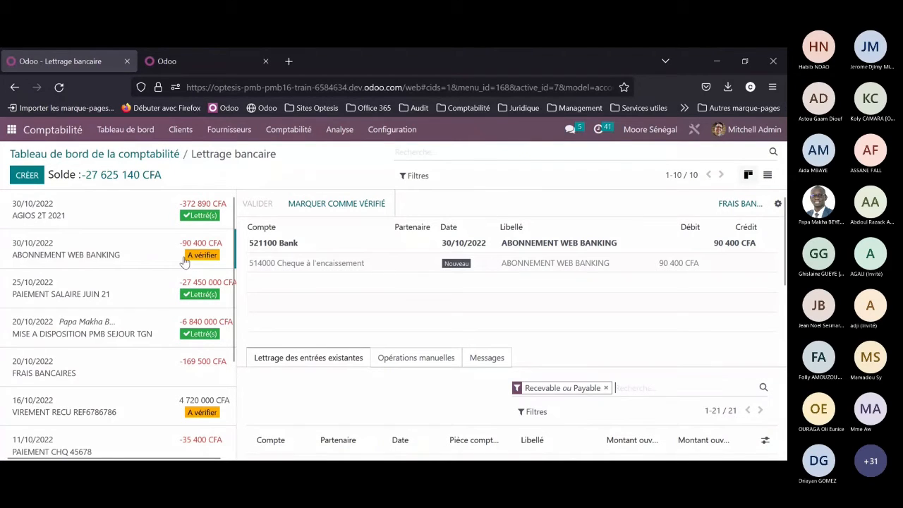
pyautogui.click(326, 210)
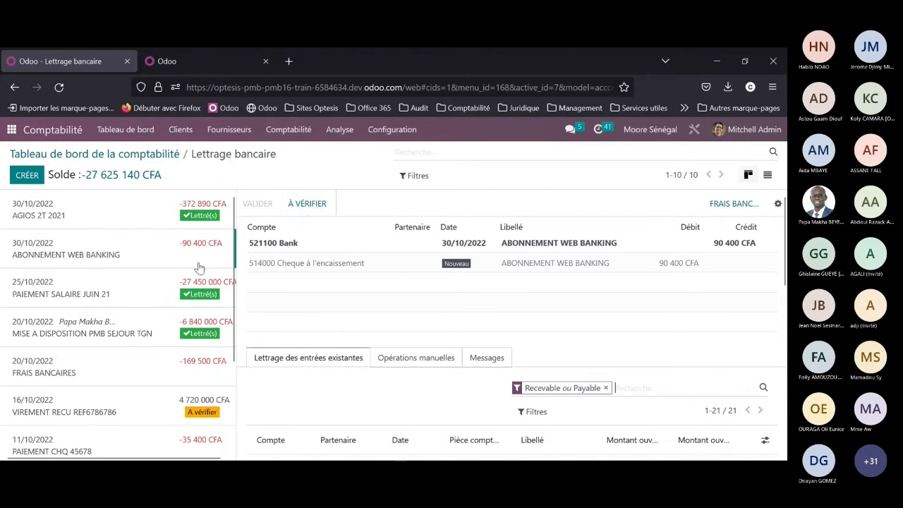
# Step: Reconcile the 20/10/2022 FRAIS BANCAIRES statement line with the bank fees reconciliation model and validate it
pyautogui.scroll(-2, 200, 269)
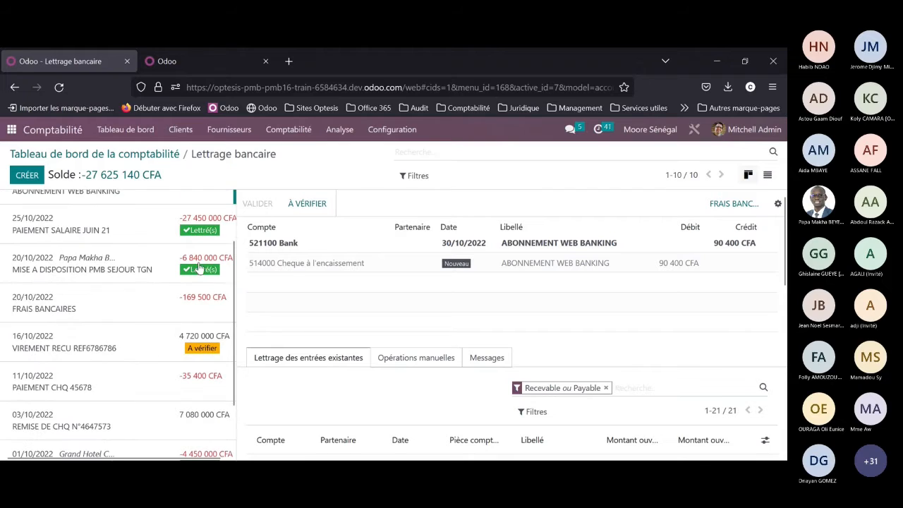
pyautogui.click(154, 307)
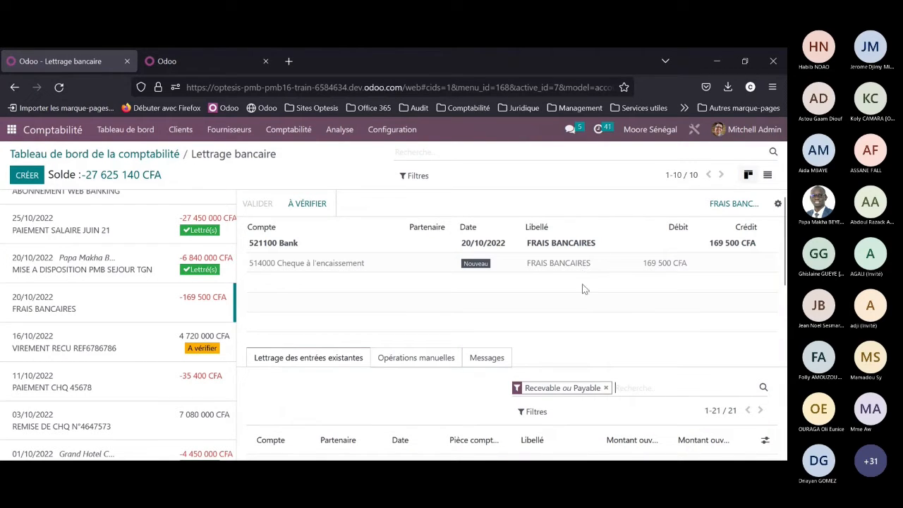
pyautogui.click(732, 209)
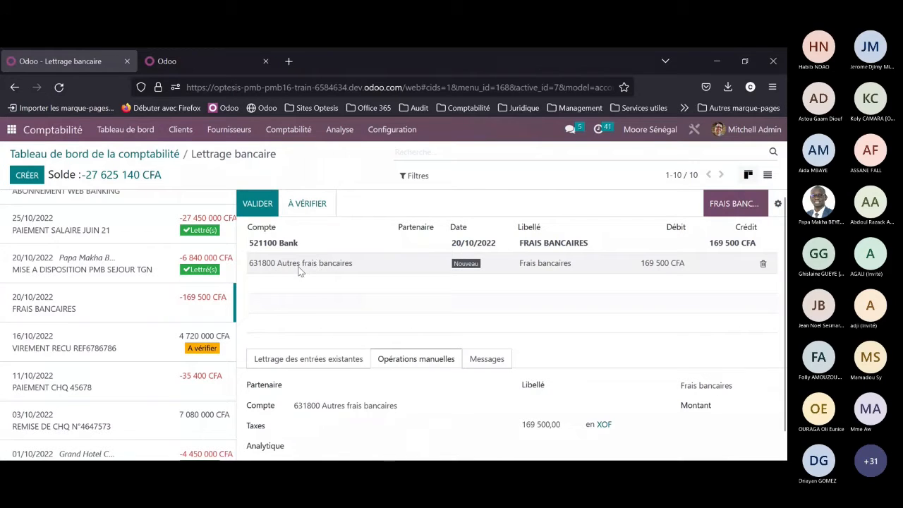
pyautogui.click(258, 205)
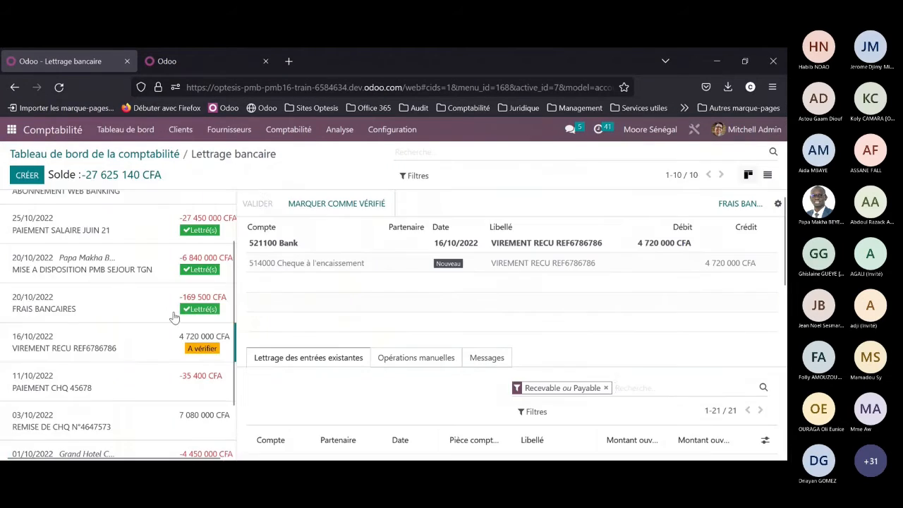
pyautogui.scroll(2, 196, 301)
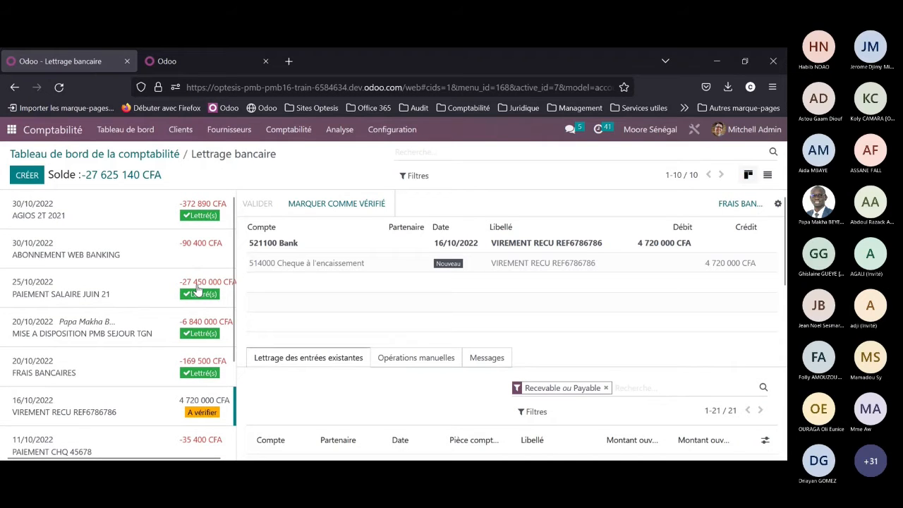
pyautogui.scroll(-2, 198, 361)
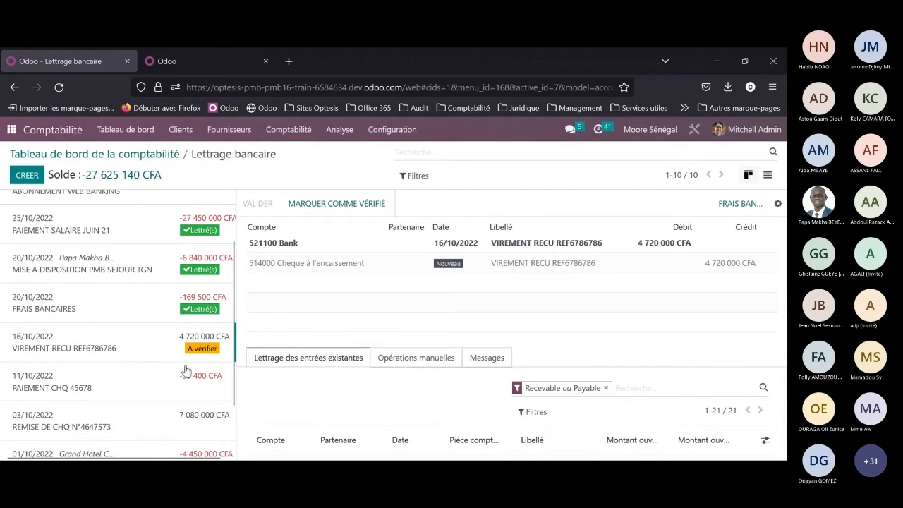
pyautogui.scroll(-2, 199, 357)
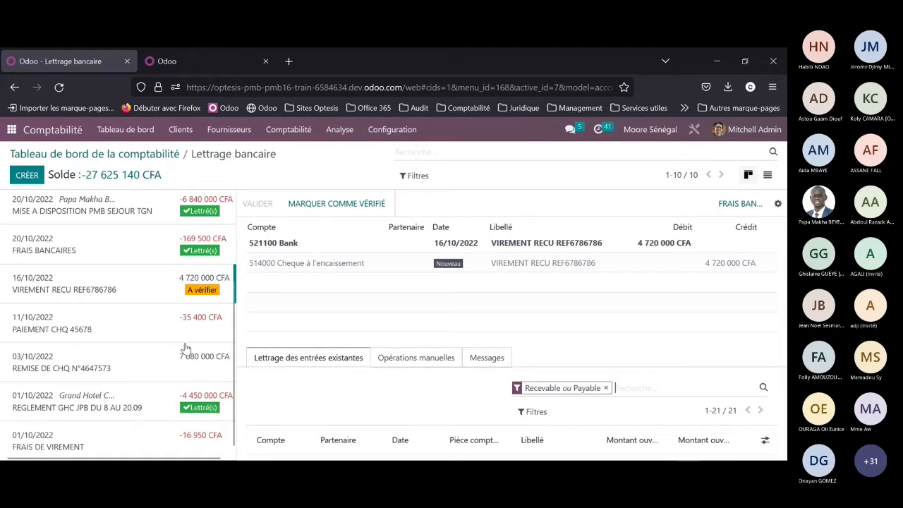
pyautogui.scroll(4, 190, 365)
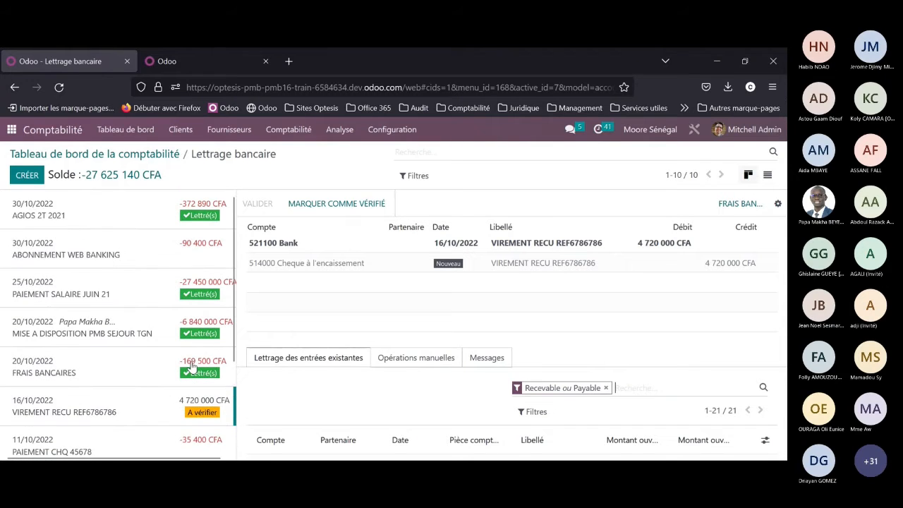
# Step: Return to the accounting dashboard and open the bank reconciliation report for the Bank journal
pyautogui.click(159, 154)
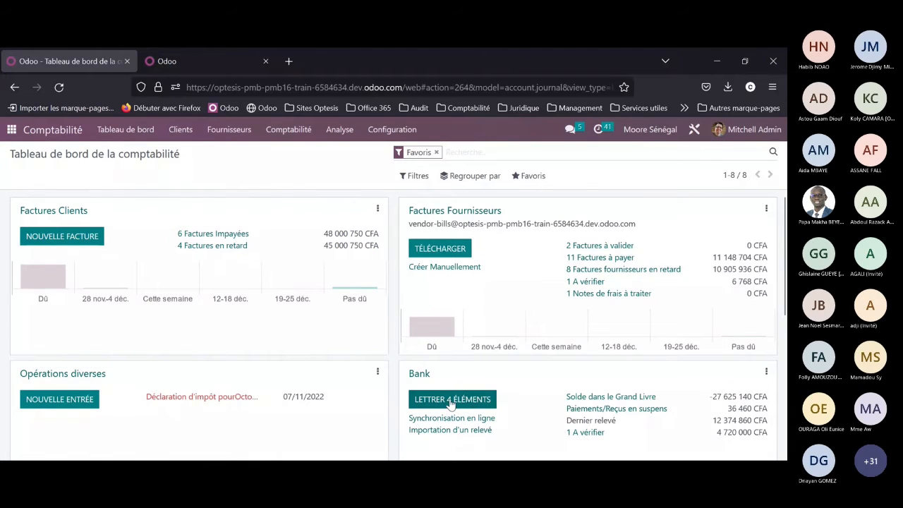
pyautogui.click(450, 402)
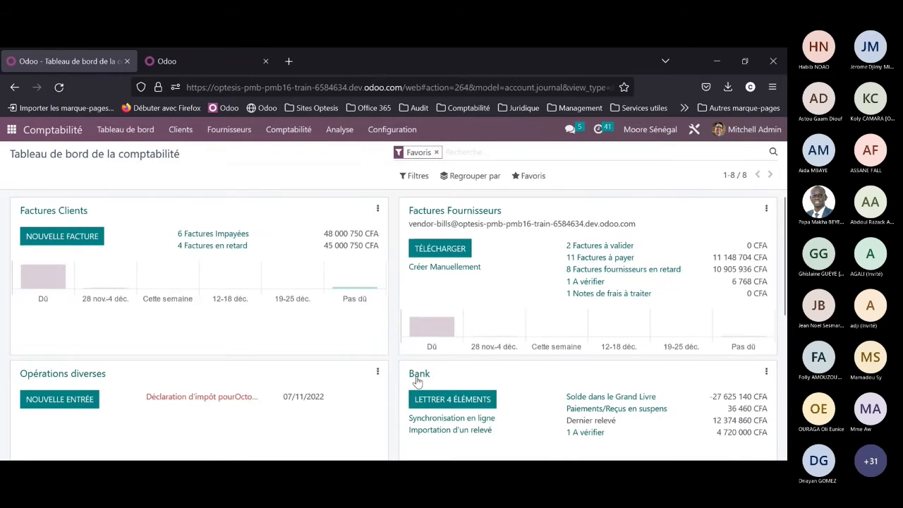
pyautogui.click(766, 372)
pyautogui.click(720, 240)
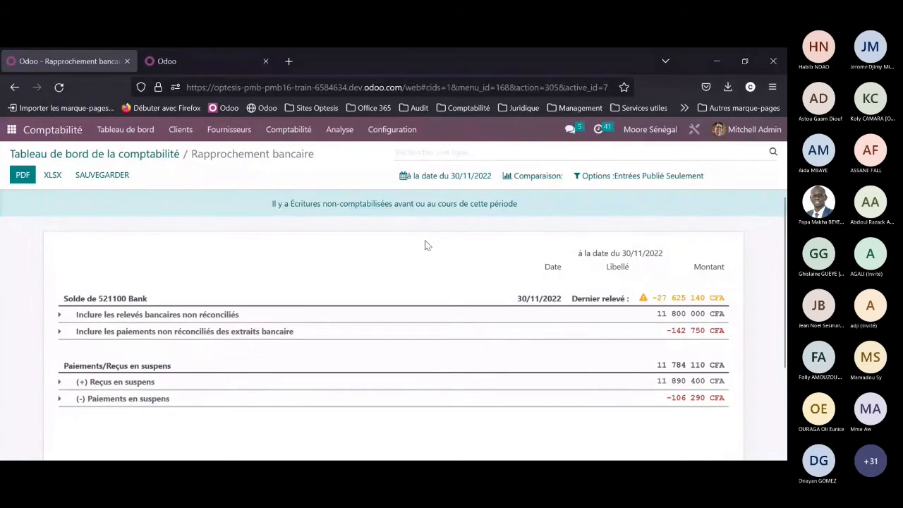
# Step: Expand the unreconciled statement, unreconciled payment, outstanding receipt and outstanding payment sections of the bank reconciliation report and review their entries
pyautogui.click(603, 319)
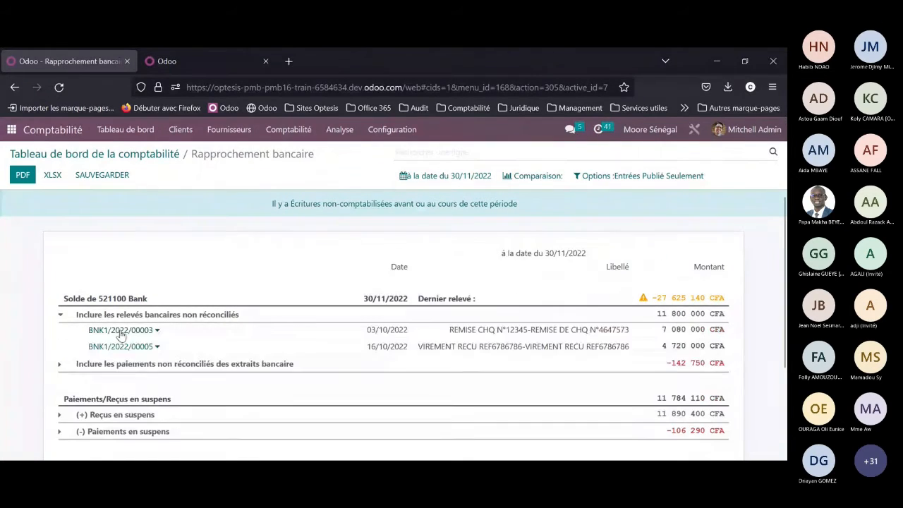
pyautogui.click(144, 365)
pyautogui.scroll(-3, 144, 368)
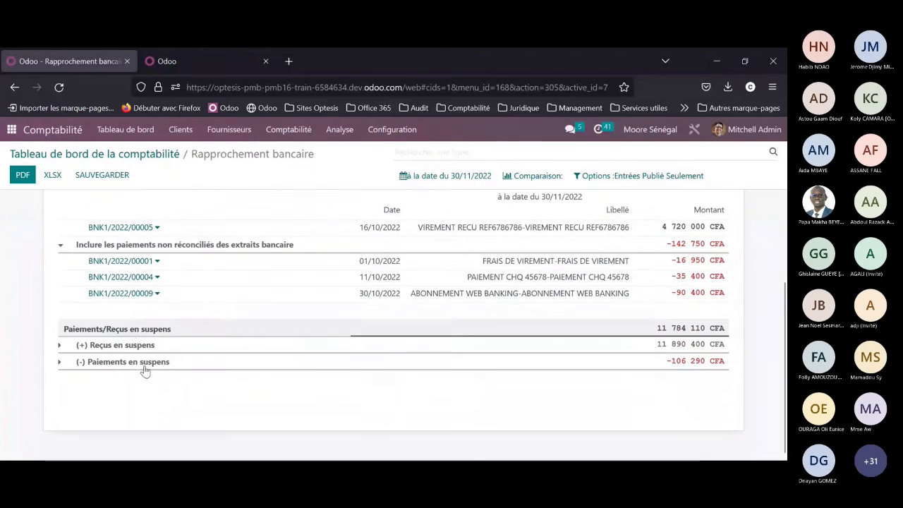
pyautogui.click(142, 345)
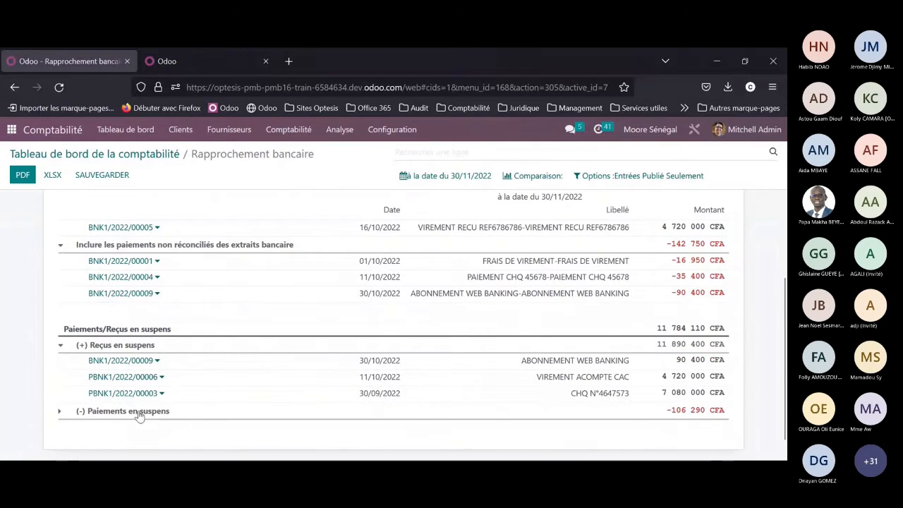
pyautogui.click(141, 411)
pyautogui.scroll(1, 194, 360)
pyautogui.scroll(3, 195, 360)
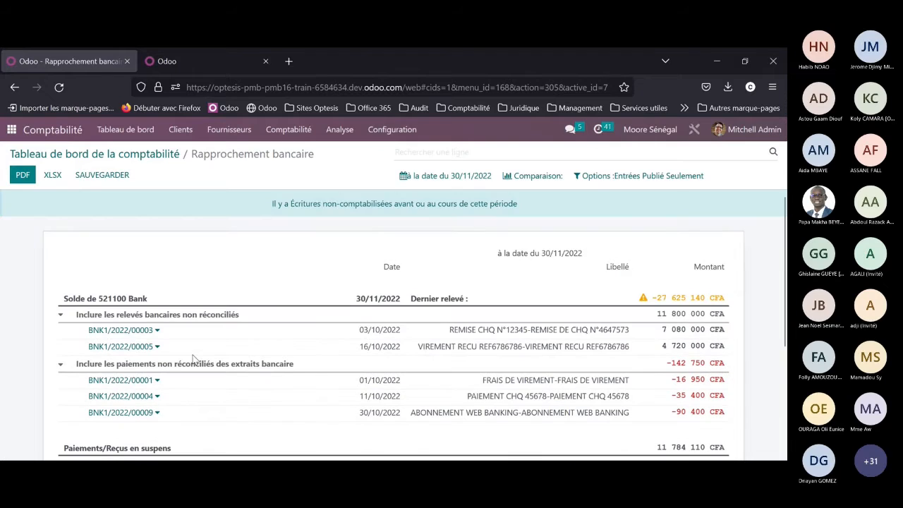
pyautogui.scroll(-3, 258, 305)
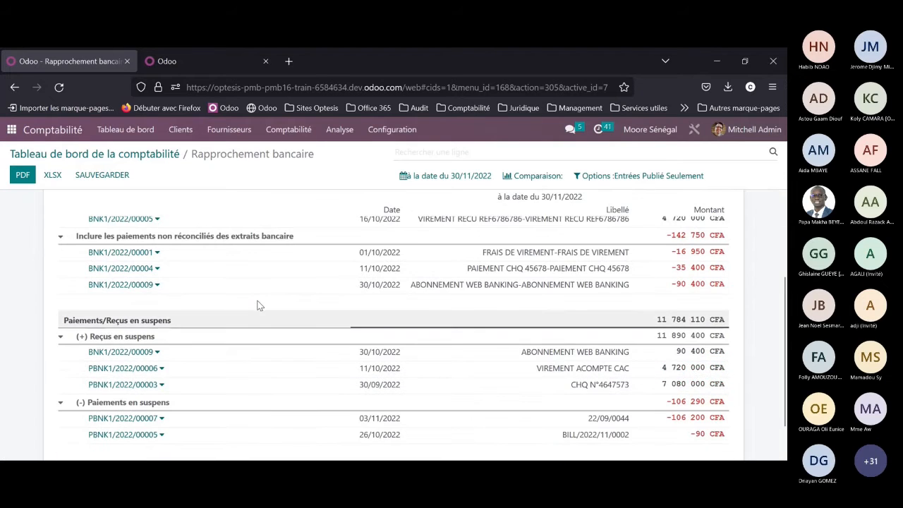
pyautogui.scroll(3, 258, 304)
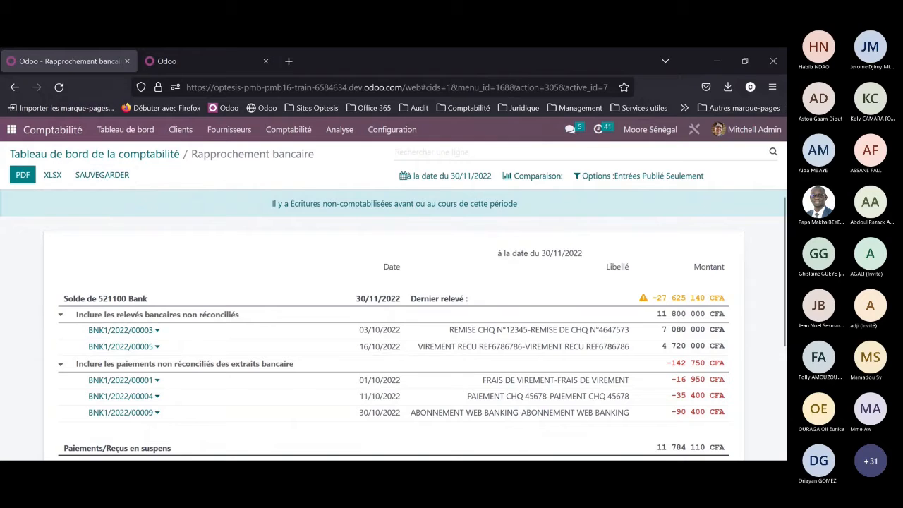
pyautogui.click(95, 155)
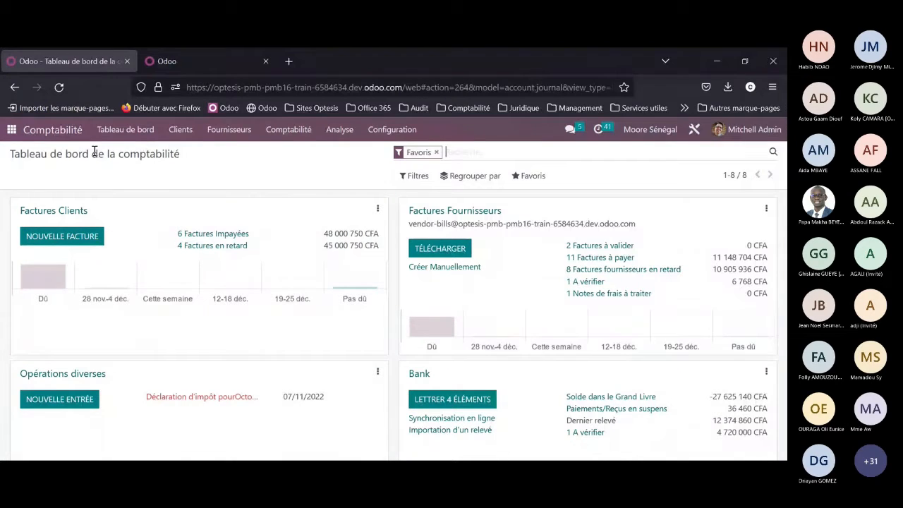
# Step: Switch to the Stock app and view its overview of operation types
pyautogui.click(10, 129)
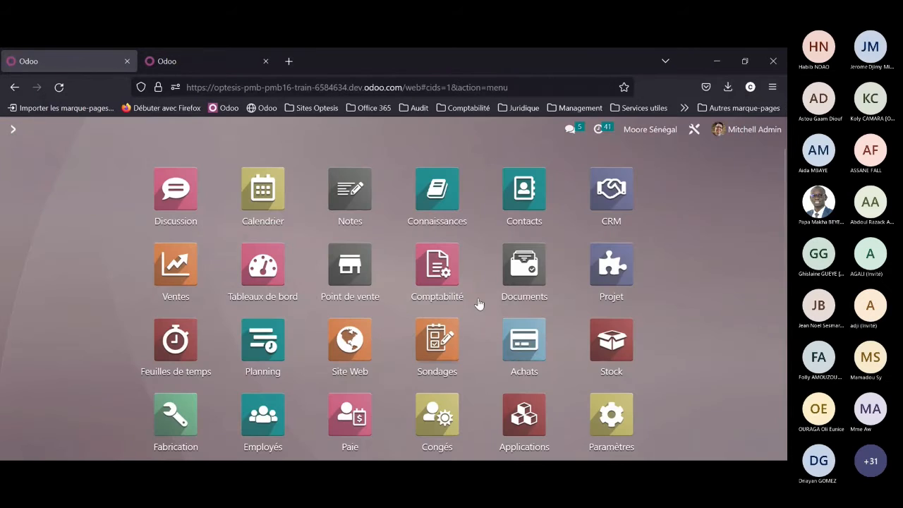
pyautogui.click(615, 341)
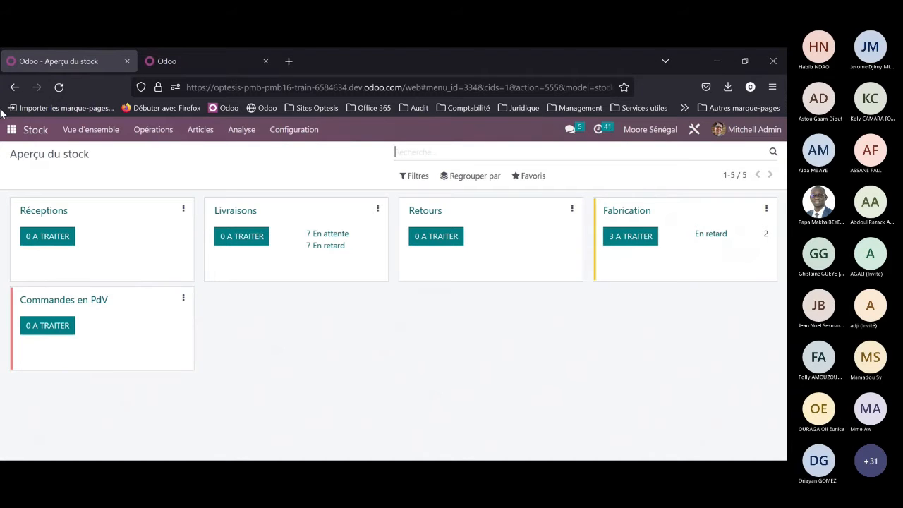
pyautogui.click(12, 129)
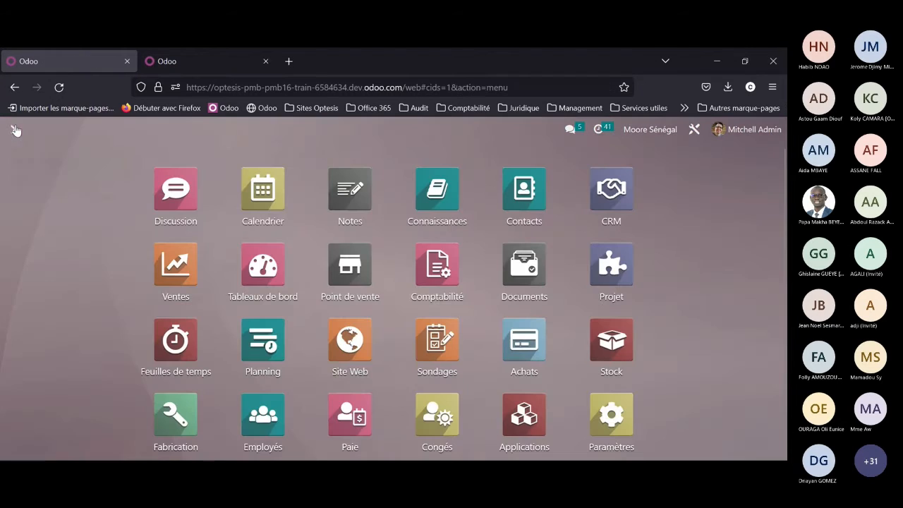
# Step: Switch to the Comptabilité app and open the trial balance (Balance générale)
pyautogui.click(438, 271)
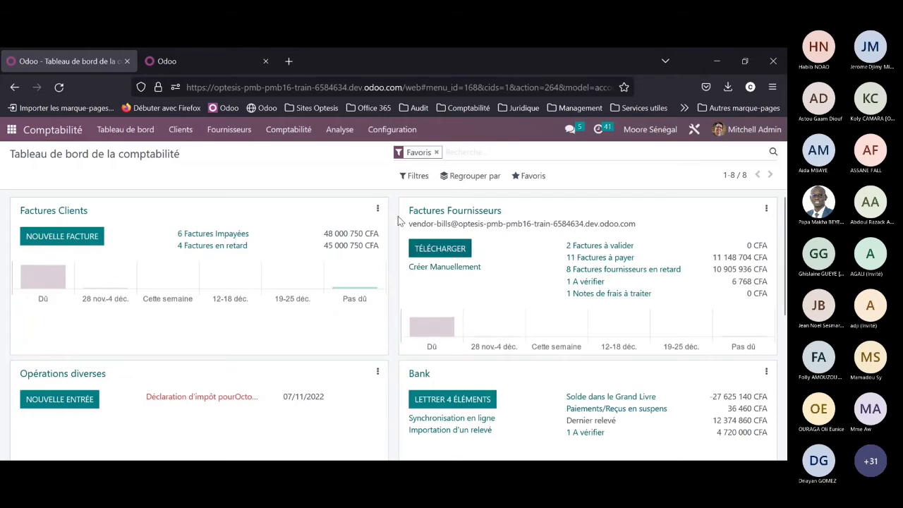
pyautogui.click(353, 136)
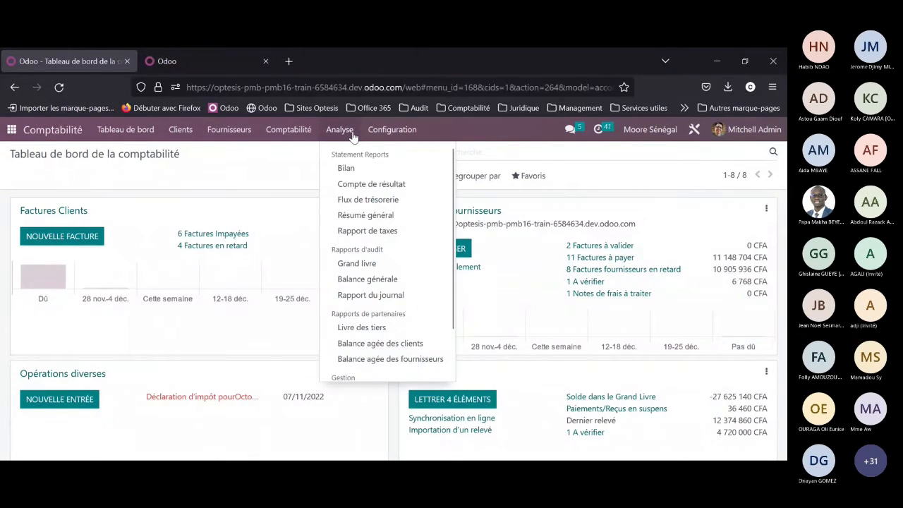
pyautogui.click(369, 278)
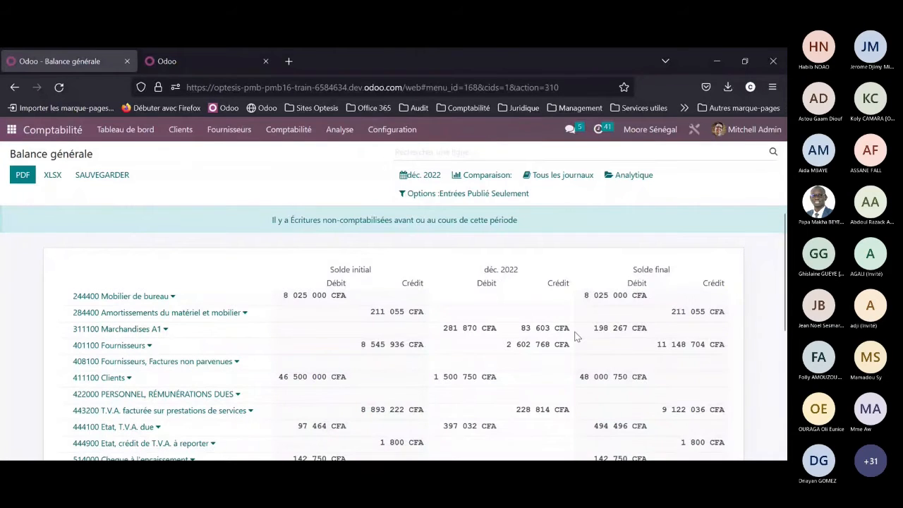
# Step: View the general ledger of account 311100 Marchandises A1 from the trial balance
pyautogui.click(165, 329)
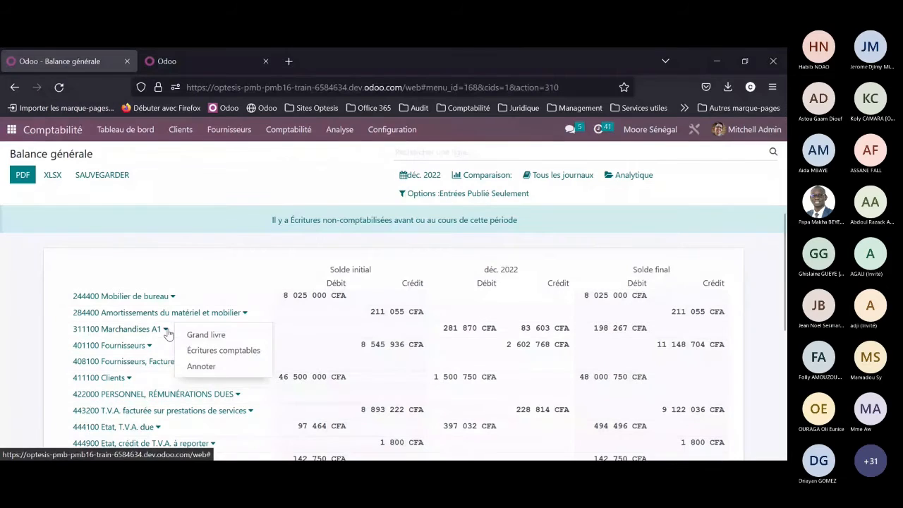
pyautogui.click(203, 335)
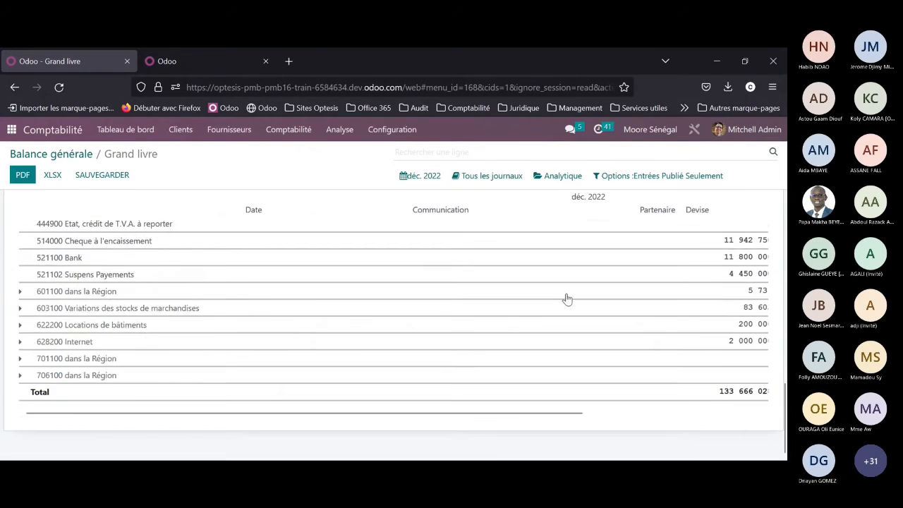
pyautogui.click(69, 157)
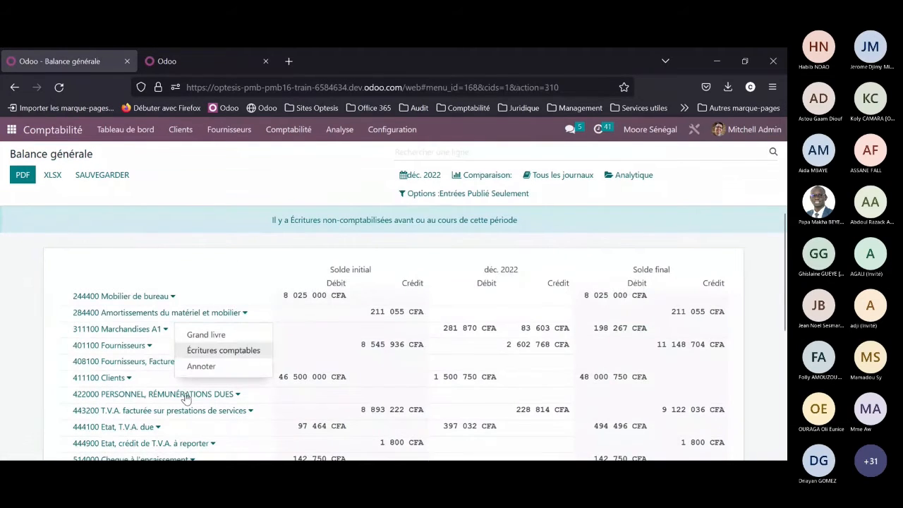
# Step: Examine the journal items (Écritures comptables) of account 311100 Marchandises A1 down to the debit and credit totals
pyautogui.click(201, 351)
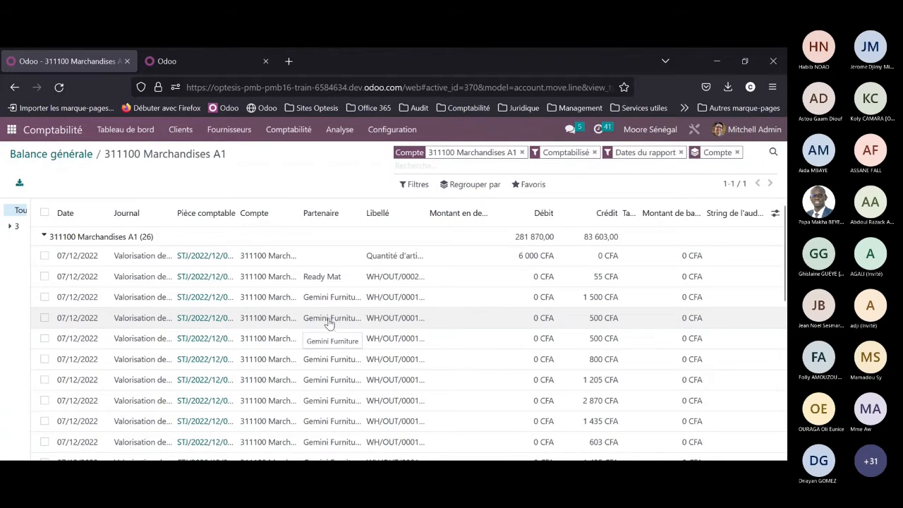
pyautogui.scroll(-5, 329, 323)
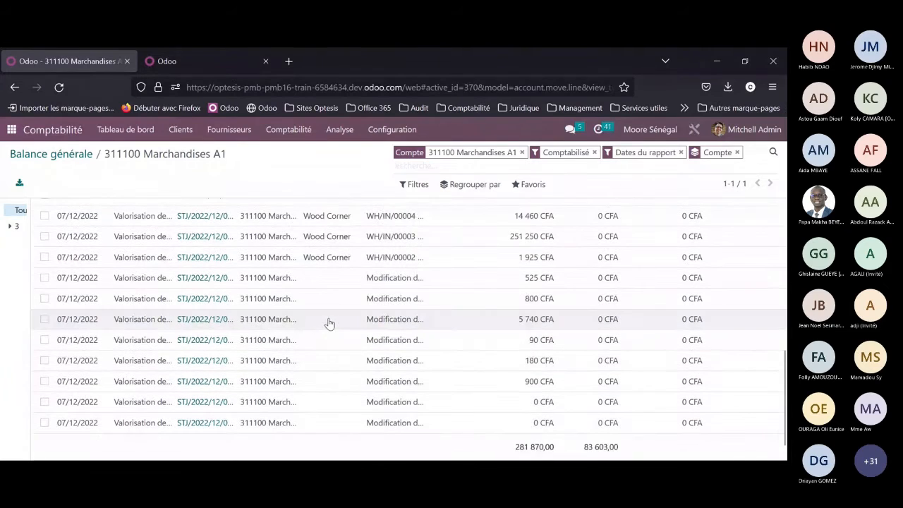
pyautogui.scroll(5, 329, 322)
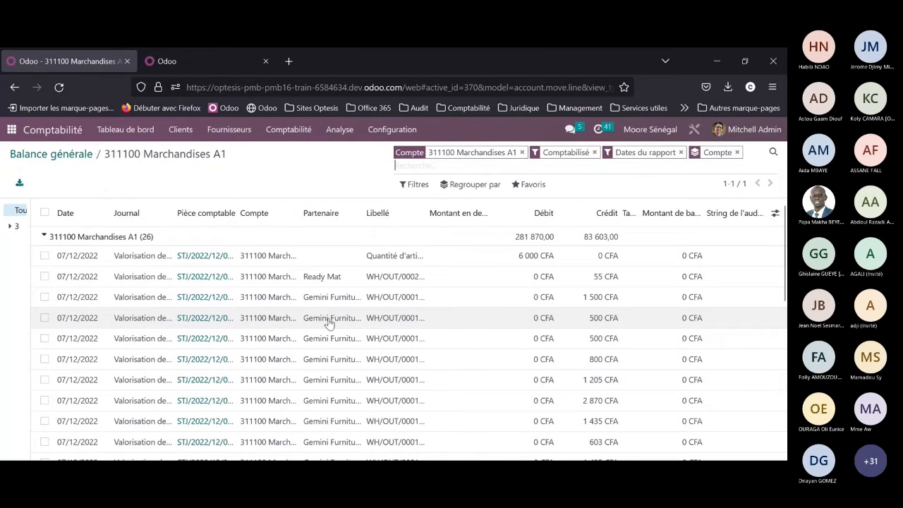
pyautogui.click(74, 160)
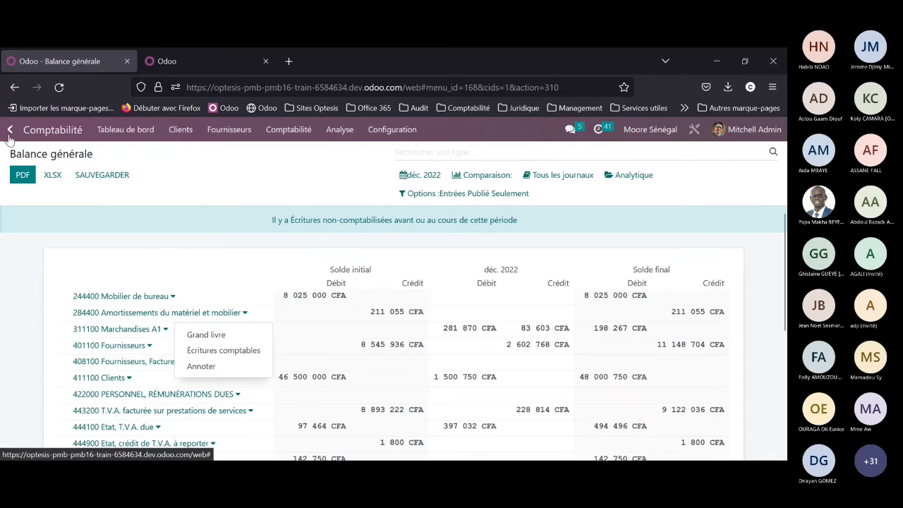
# Step: Switch to the Stock app and open the stock valuation report
pyautogui.click(9, 136)
pyautogui.click(610, 341)
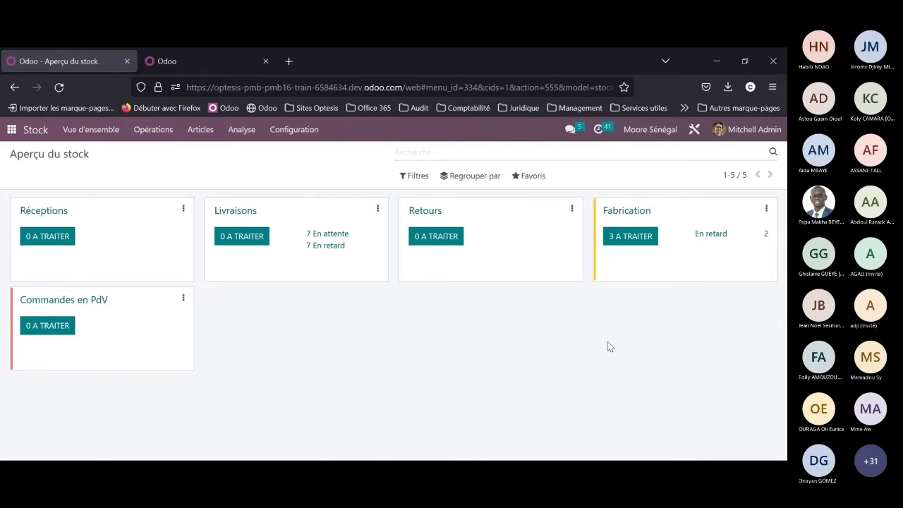
pyautogui.click(240, 131)
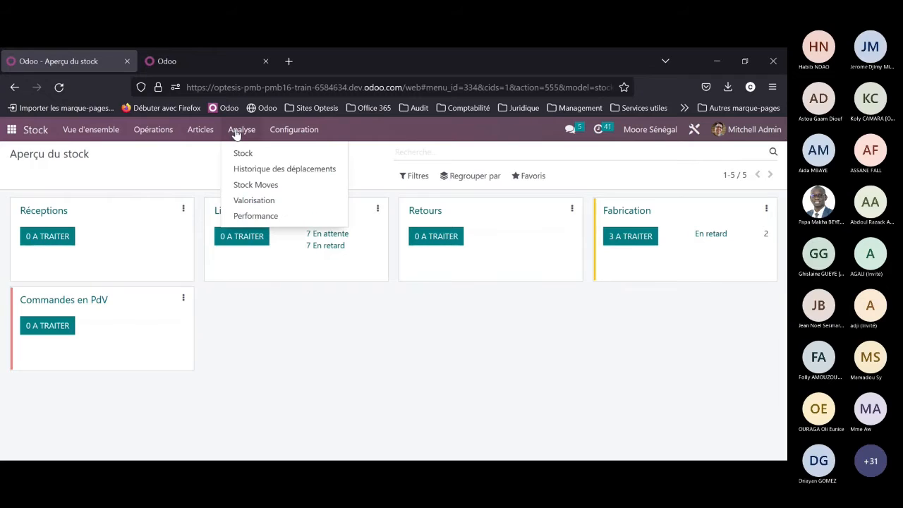
pyautogui.click(254, 201)
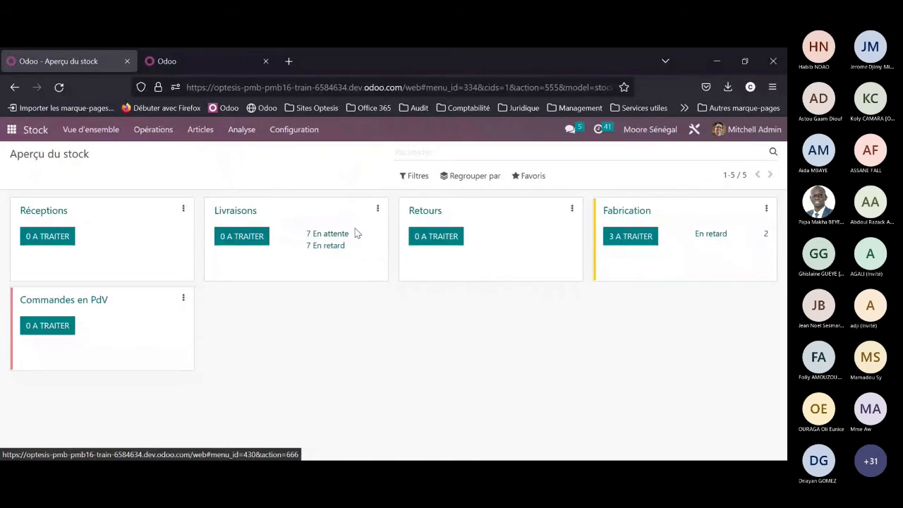
# Step: Review the stock valuation lines and highlight the total value at the end of the list
pyautogui.scroll(-10, 589, 320)
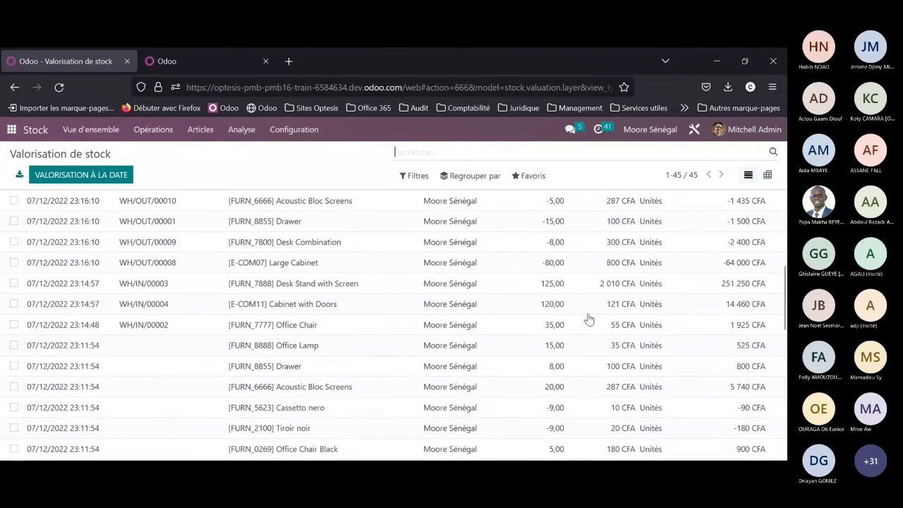
pyautogui.scroll(-3, 589, 320)
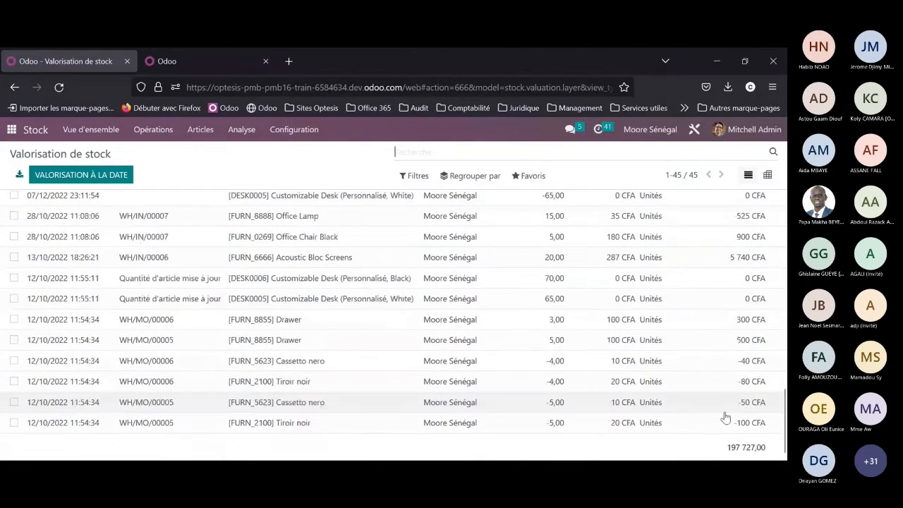
pyautogui.moveTo(726, 447); pyautogui.dragTo(760, 449)
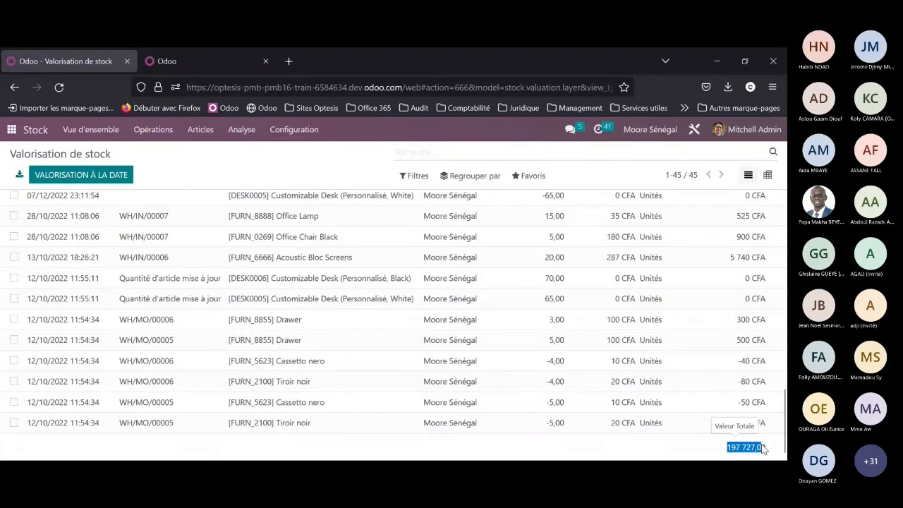
pyautogui.scroll(1, 649, 455)
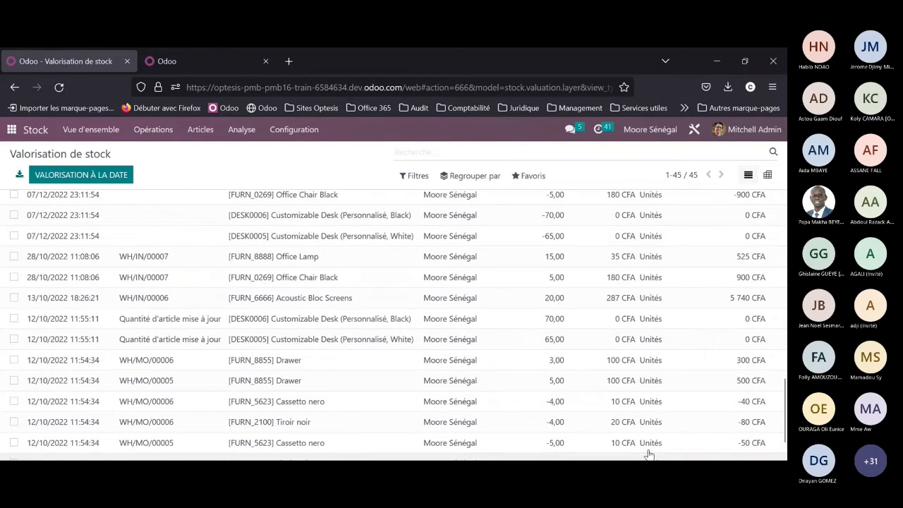
pyautogui.scroll(2, 178, 246)
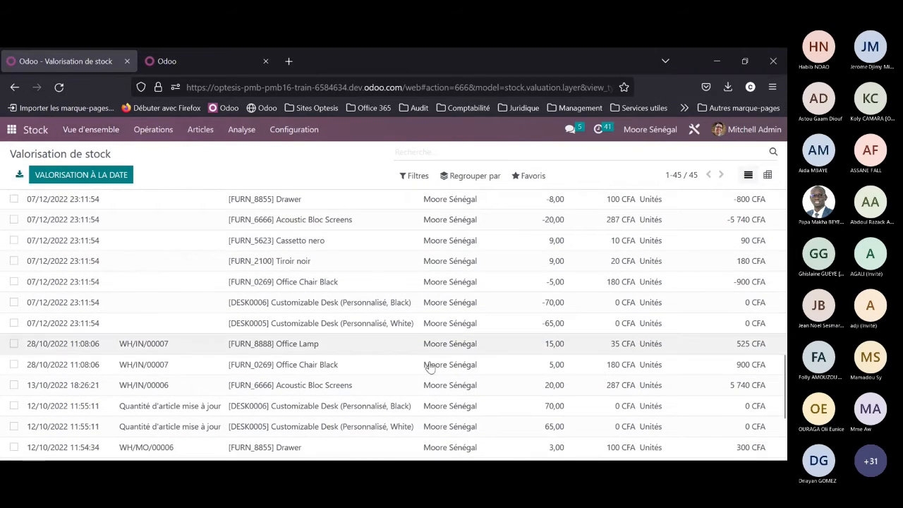
pyautogui.scroll(-3, 452, 374)
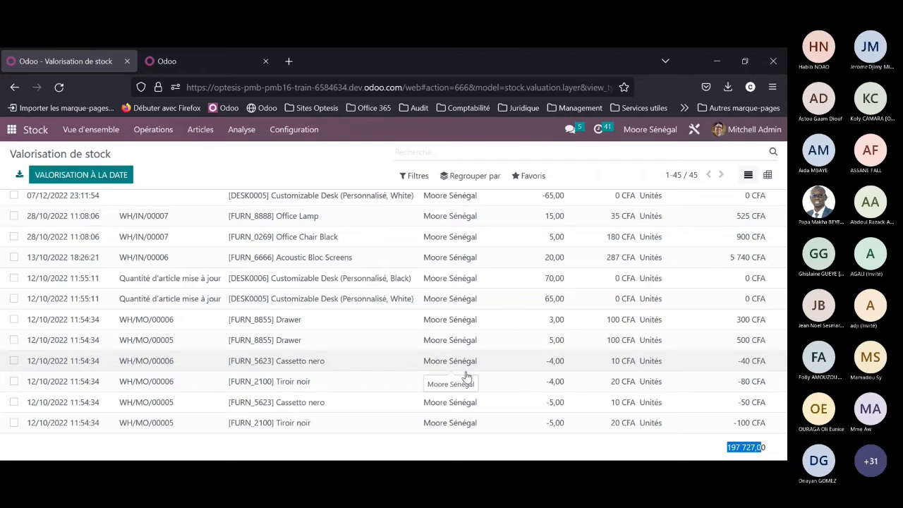
# Step: Switch back to the Comptabilité app's dashboard and look over its accounting menu options
pyautogui.click(11, 131)
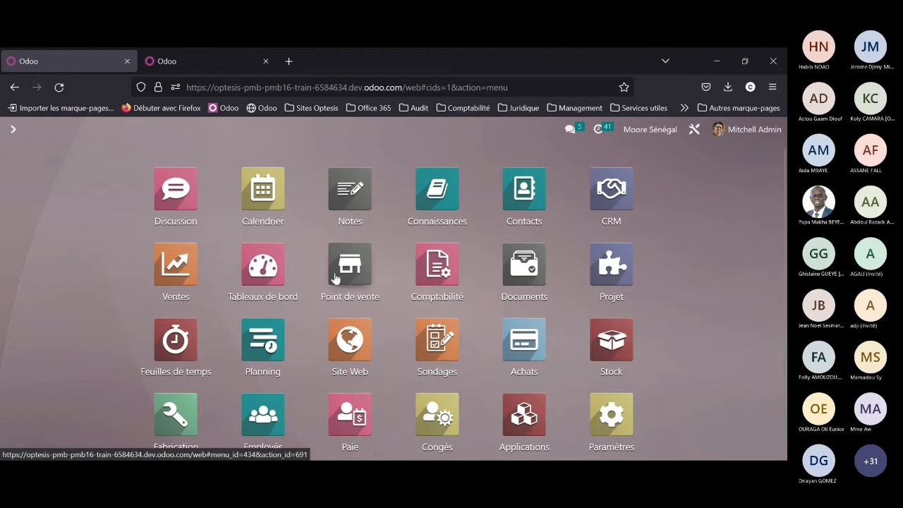
pyautogui.click(439, 269)
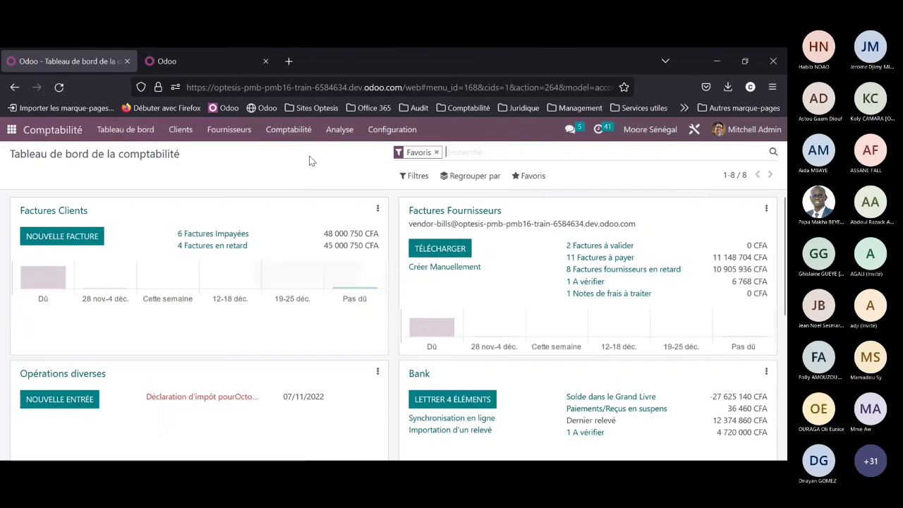
pyautogui.click(290, 131)
pyautogui.click(215, 169)
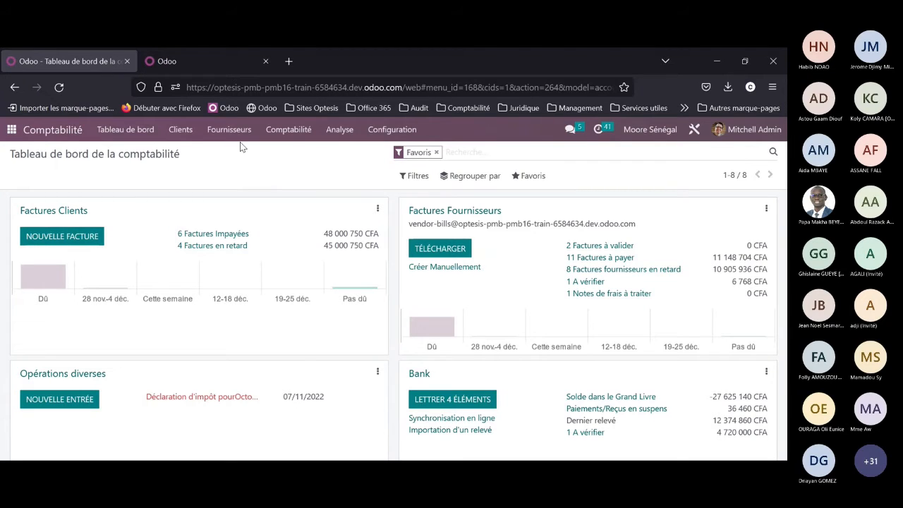
# Step: Open the fixed assets list (Immobilisations) and review the asset values and depreciation method of BUREAU DEMI MINISTRE (1 de 3)
pyautogui.click(293, 134)
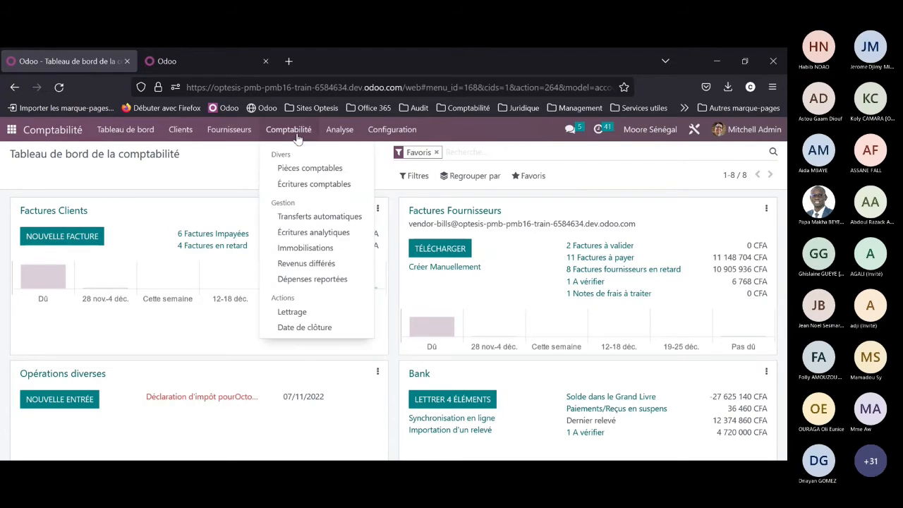
pyautogui.click(304, 249)
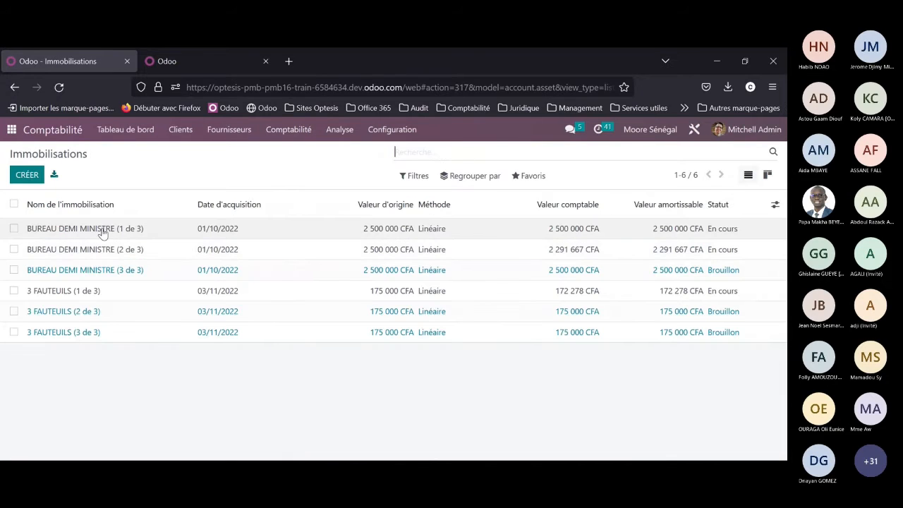
pyautogui.click(103, 232)
pyautogui.scroll(-5, 158, 287)
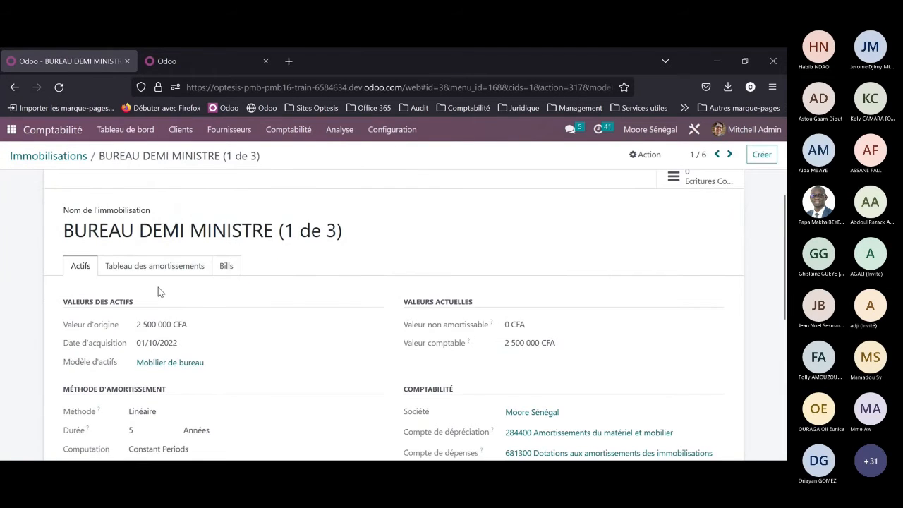
pyautogui.scroll(2, 160, 259)
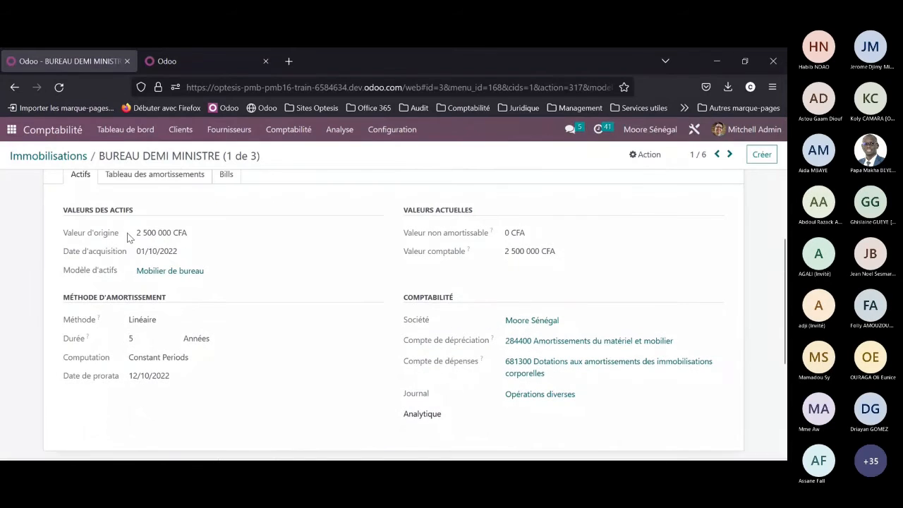
pyautogui.scroll(2, 178, 245)
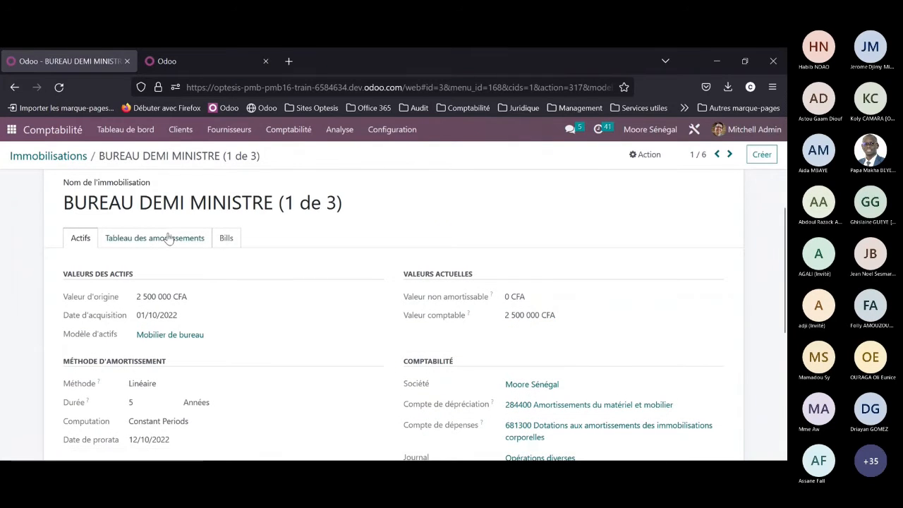
# Step: View the asset's depreciation board (Tableau des amortissements) and return to the Immobilisations list
pyautogui.click(168, 239)
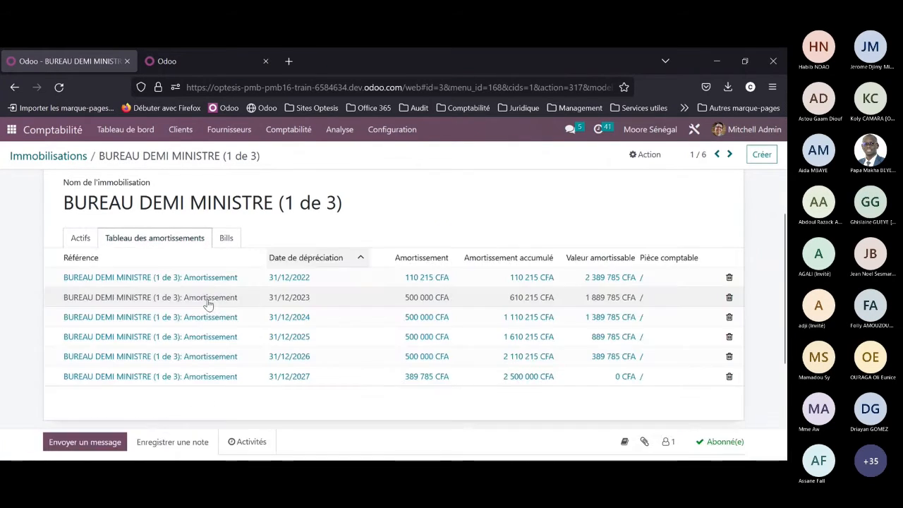
pyautogui.scroll(1, 205, 290)
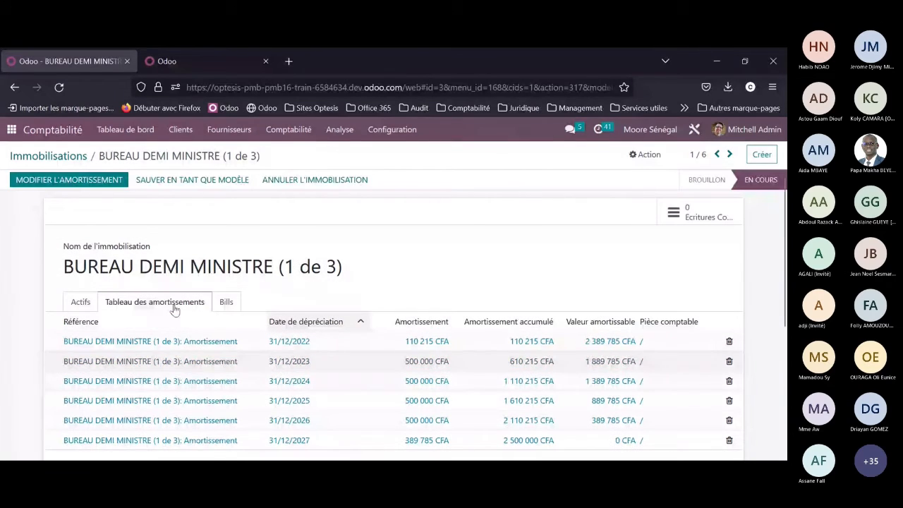
pyautogui.click(65, 163)
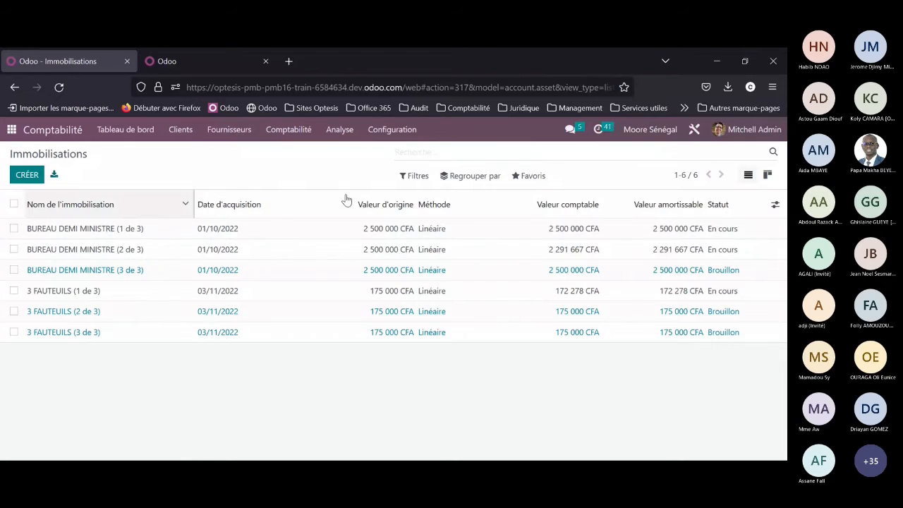
# Step: Open the Tableau d'amortissement report from the accounting analysis reports and collapse the 244400 Mobilier de bureau group
pyautogui.click(143, 131)
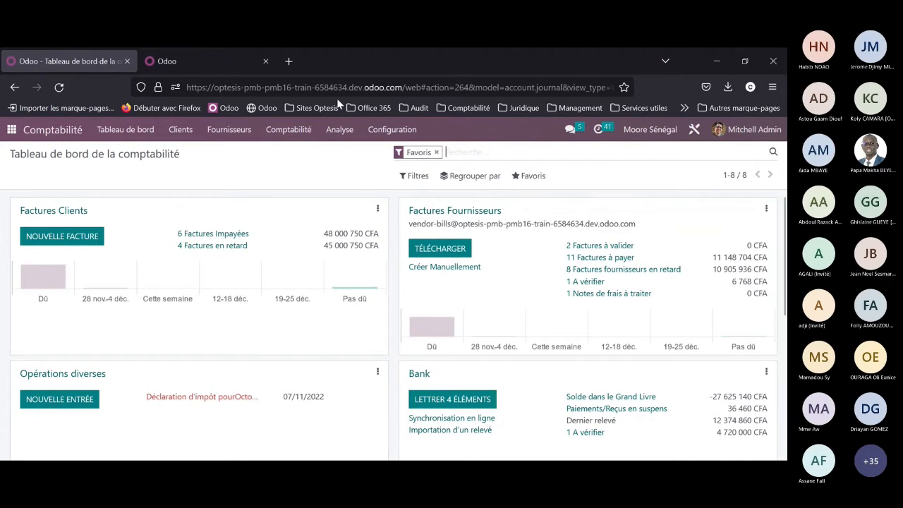
pyautogui.click(339, 131)
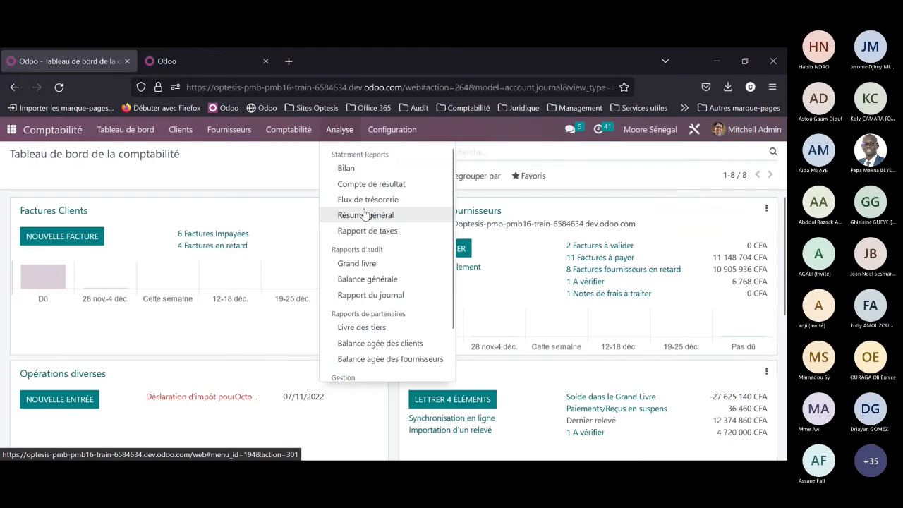
pyautogui.scroll(-2, 372, 367)
pyautogui.click(372, 371)
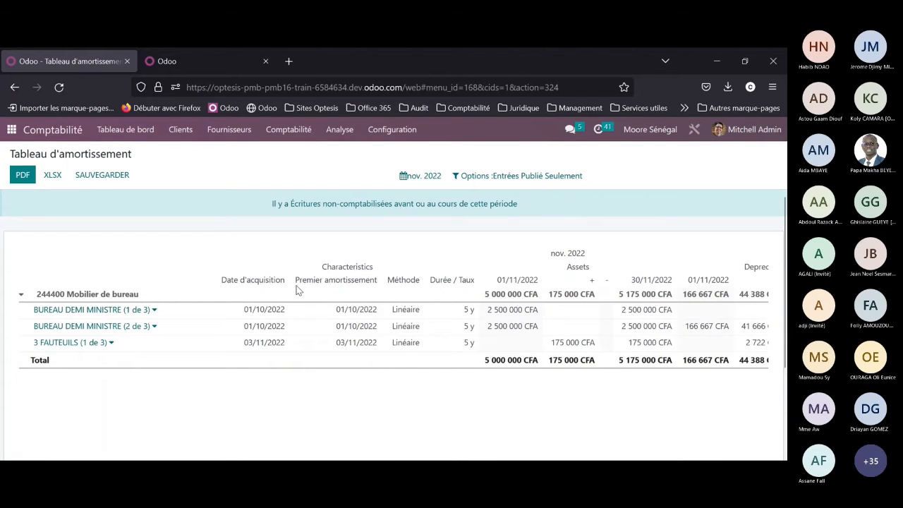
pyautogui.click(22, 297)
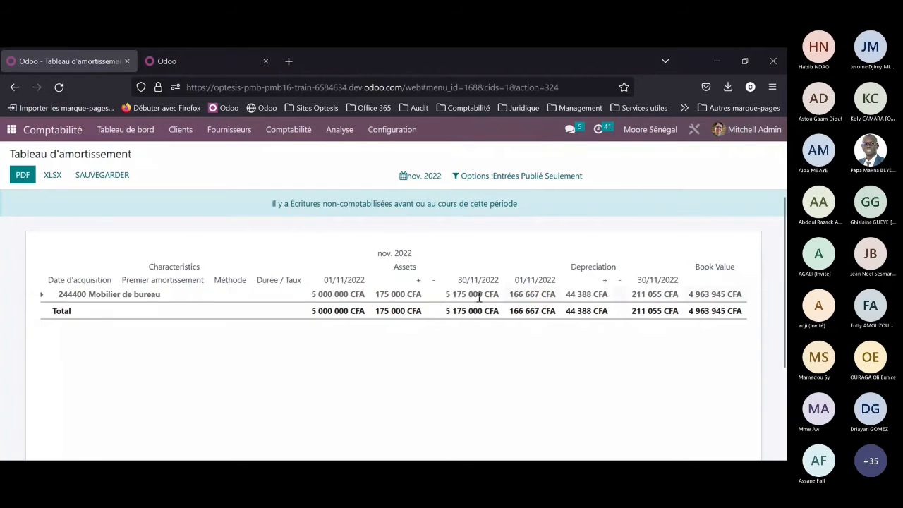
# Step: Set the depreciation report's period to the year 2022 and examine its depreciation and book value columns
pyautogui.click(423, 175)
pyautogui.click(436, 232)
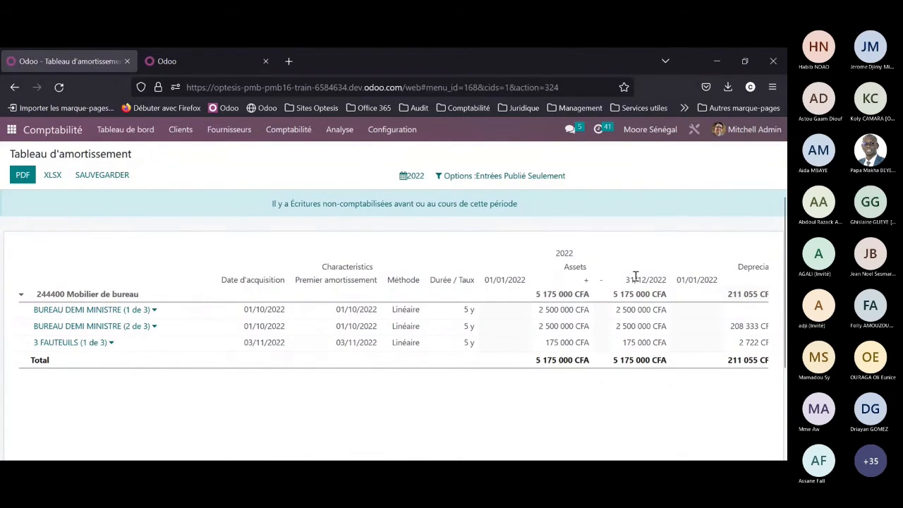
pyautogui.scroll(-2, 640, 422)
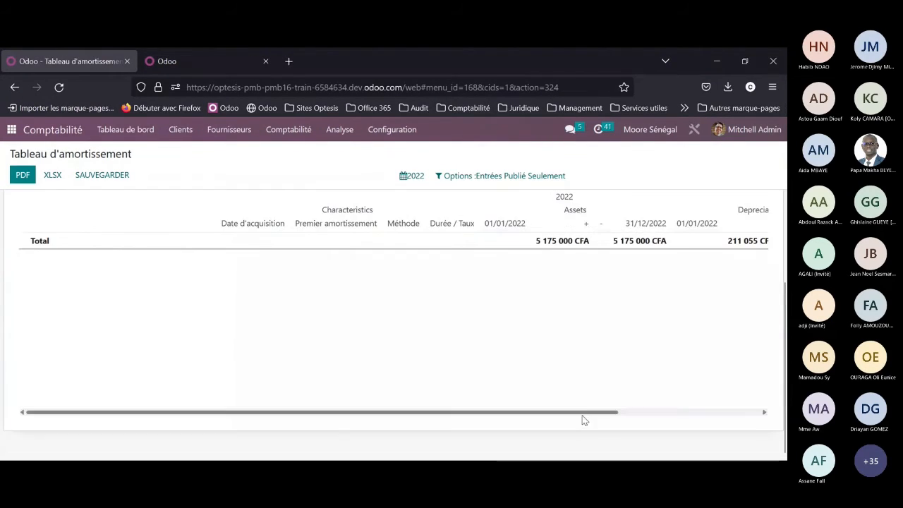
pyautogui.moveTo(583, 415); pyautogui.dragTo(734, 413)
pyautogui.scroll(2, 705, 296)
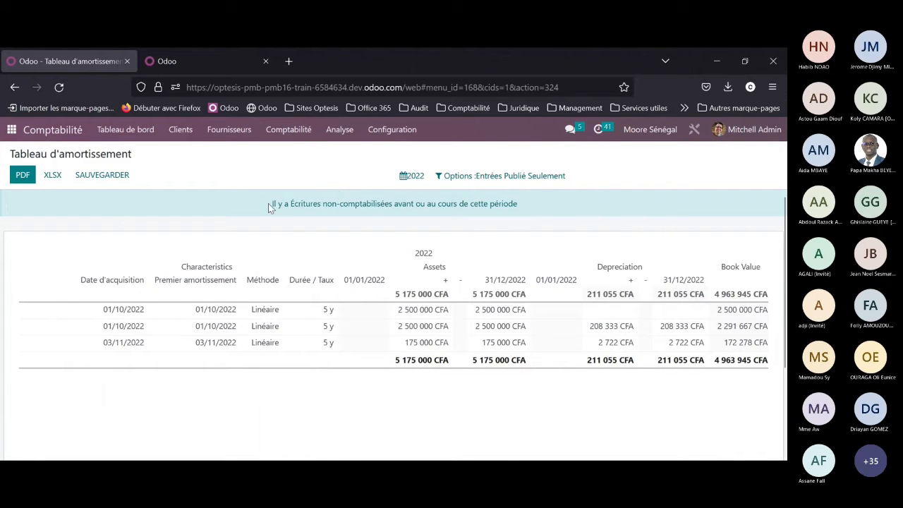
# Step: Highlight the report's notice about unposted entries, open those entries and apply the saved Amortissements filter
pyautogui.moveTo(268, 204); pyautogui.dragTo(501, 220)
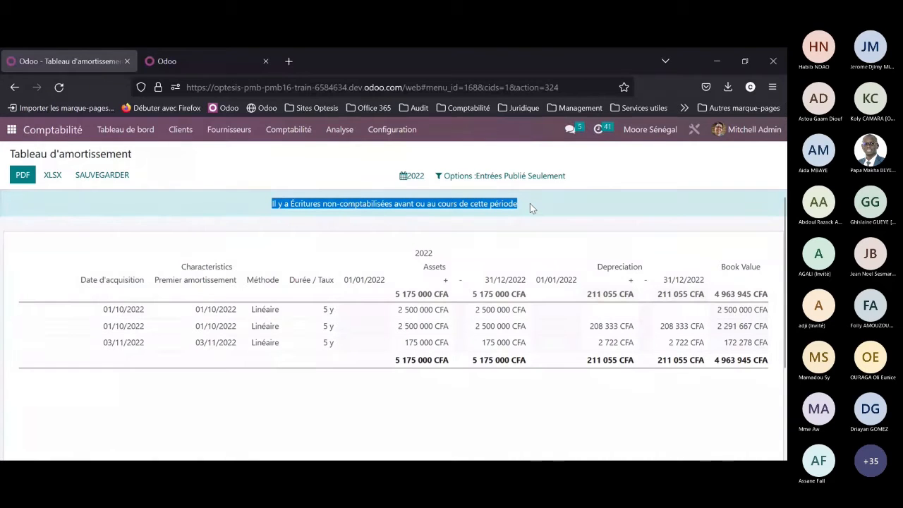
pyautogui.click(349, 171)
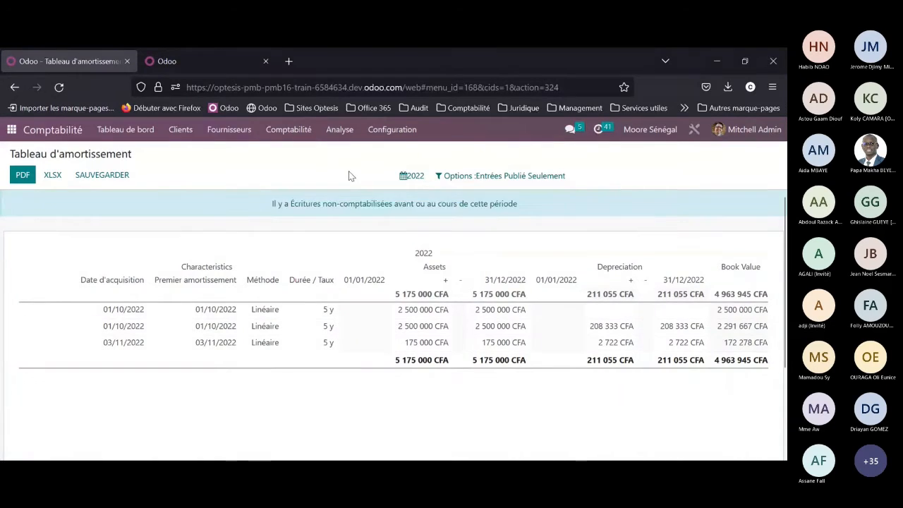
pyautogui.click(367, 205)
pyautogui.click(520, 175)
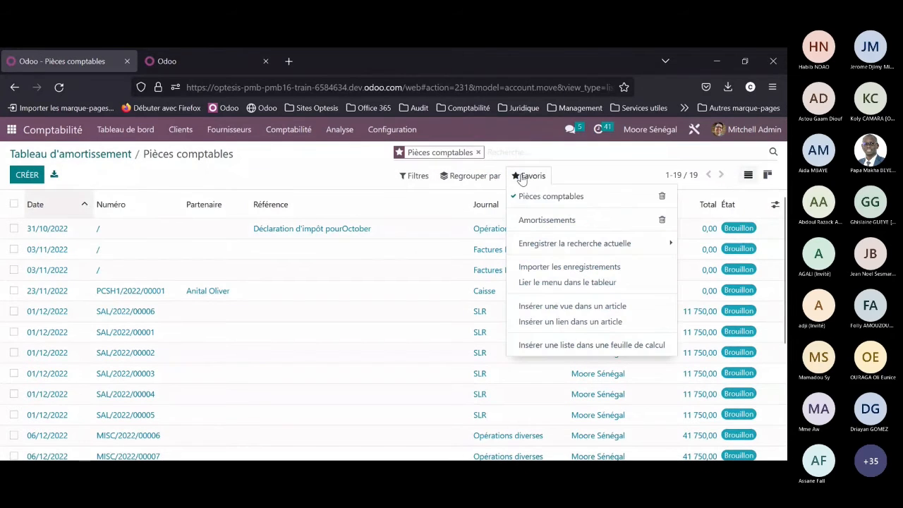
pyautogui.click(545, 220)
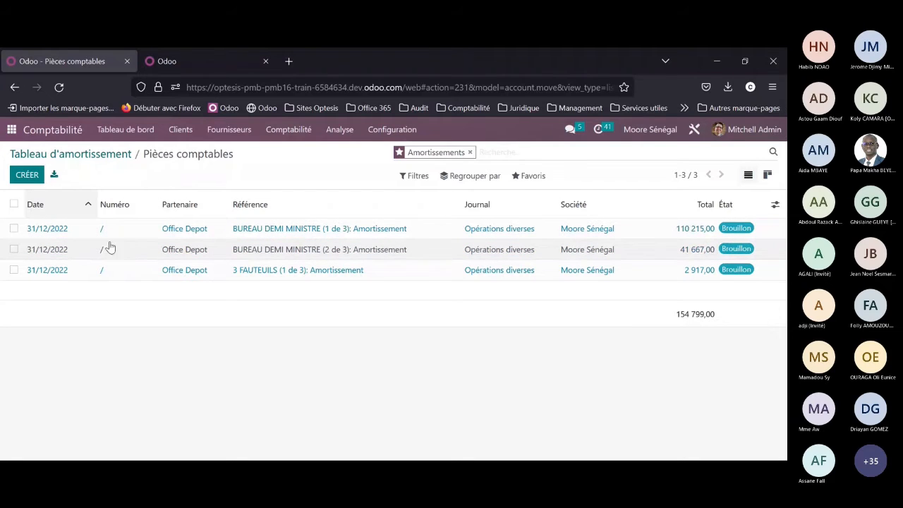
# Step: Submit all three depreciation entries dated 31/12/2022 for posting without forcing, and return to the Tableau d'amortissement report
pyautogui.click(14, 204)
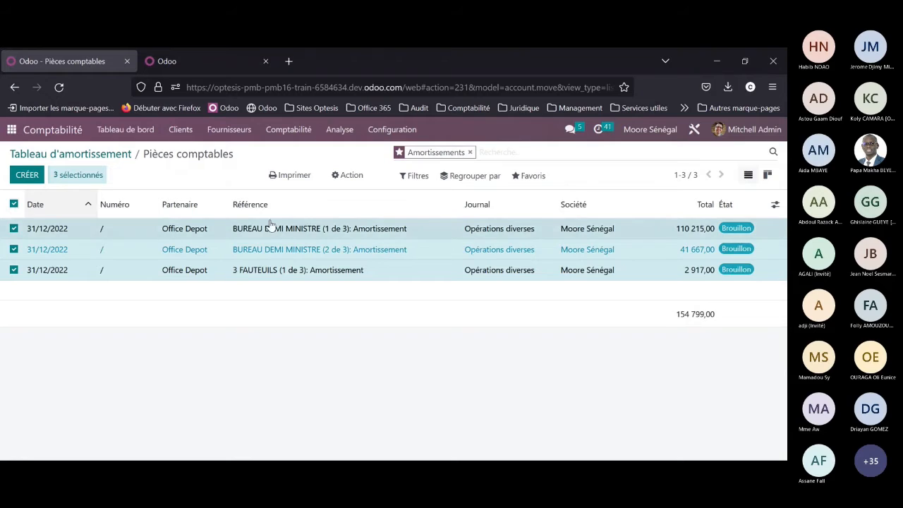
pyautogui.click(344, 179)
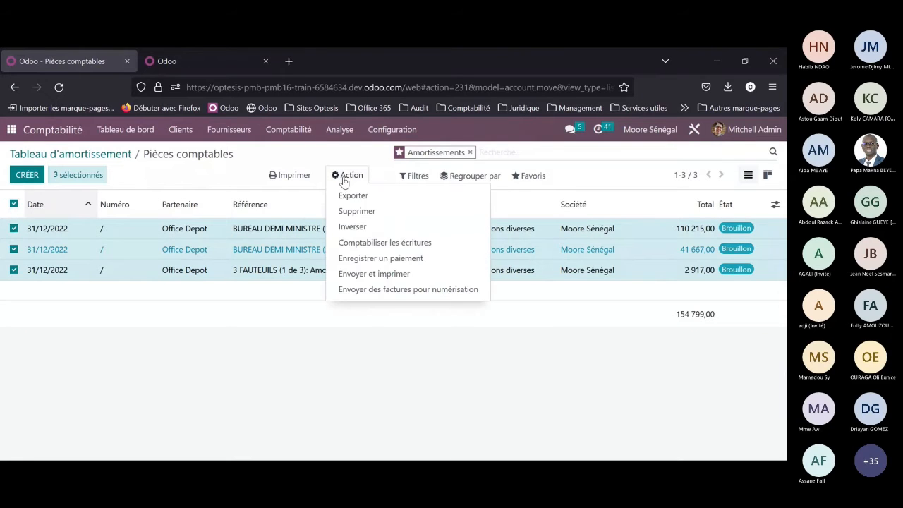
pyautogui.click(363, 242)
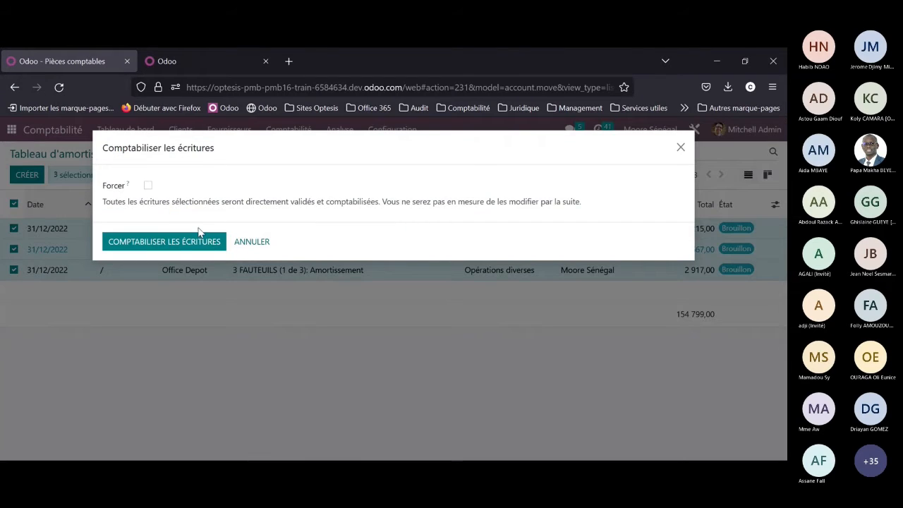
pyautogui.click(179, 244)
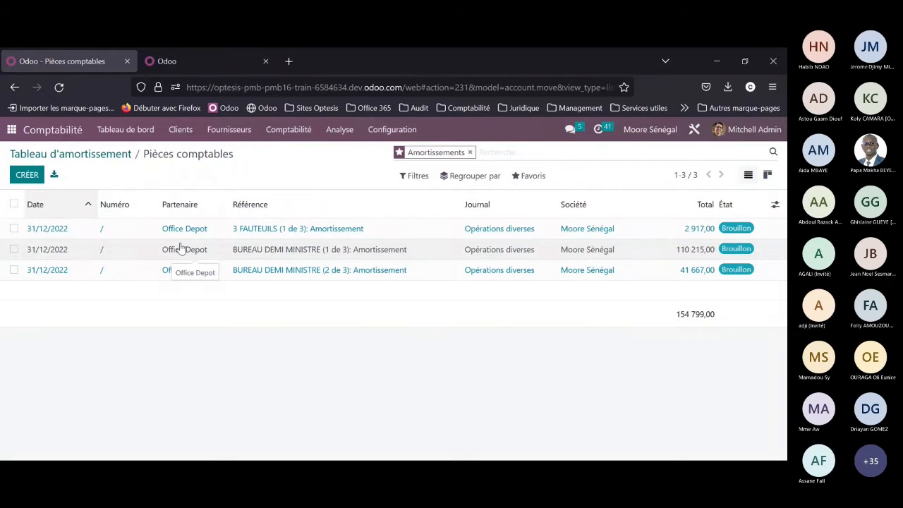
pyautogui.click(67, 155)
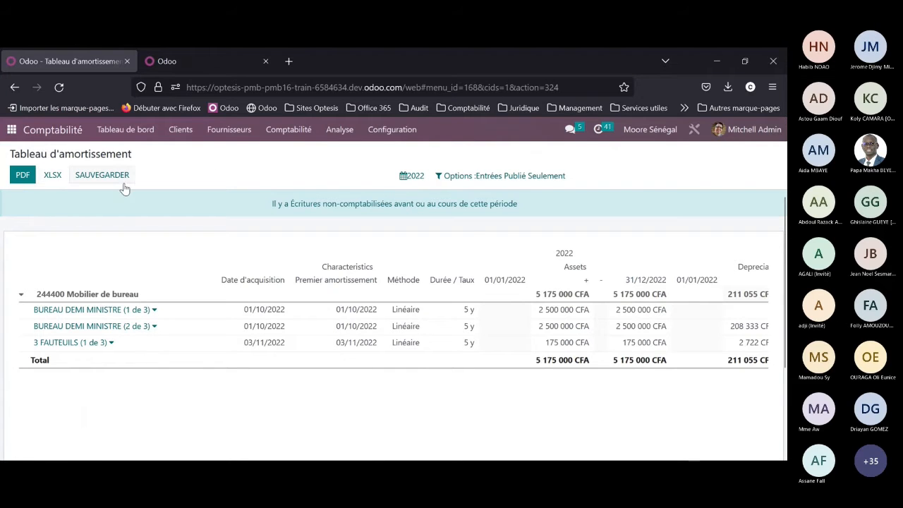
# Step: Open the vendor bills list from the accounting dashboard, view the Sonatel bill and return to the list
pyautogui.click(103, 132)
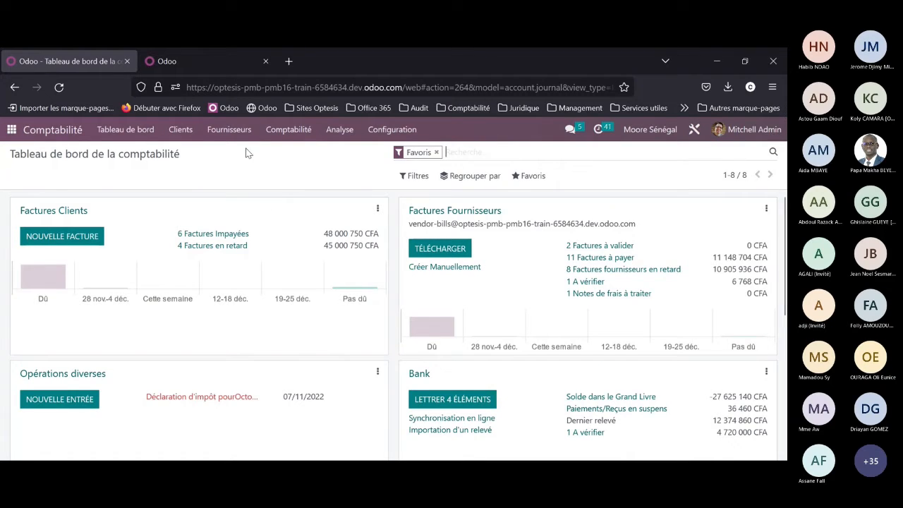
pyautogui.click(224, 134)
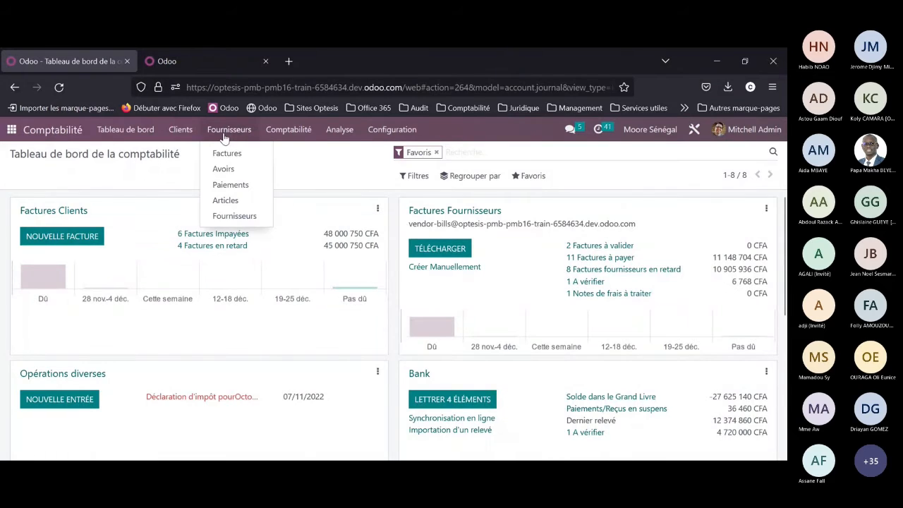
pyautogui.click(237, 155)
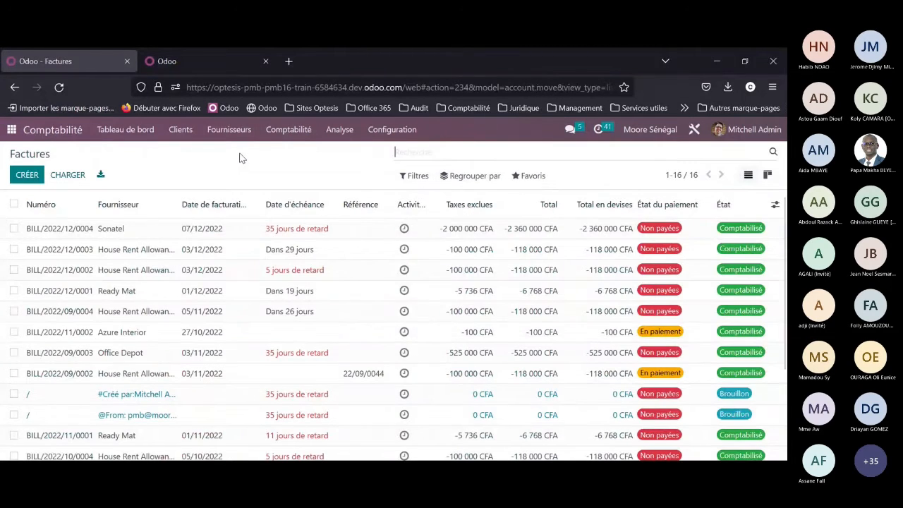
pyautogui.click(200, 228)
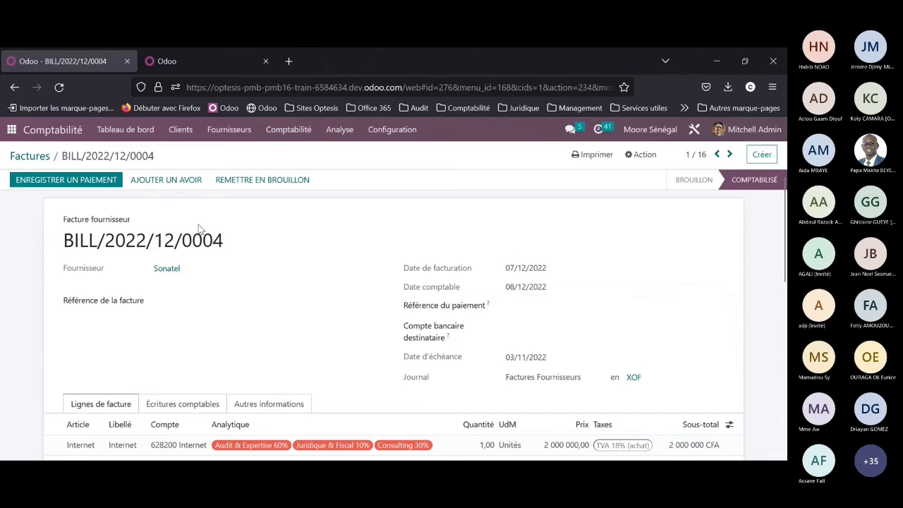
pyautogui.click(47, 155)
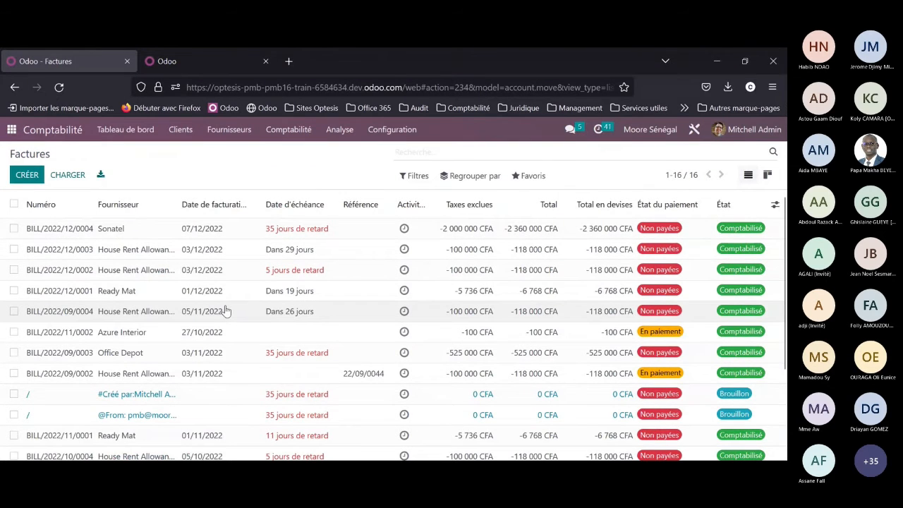
# Step: Look through the vendor bills list down to its totals and go back to the accounting dashboard
pyautogui.scroll(-3, 212, 332)
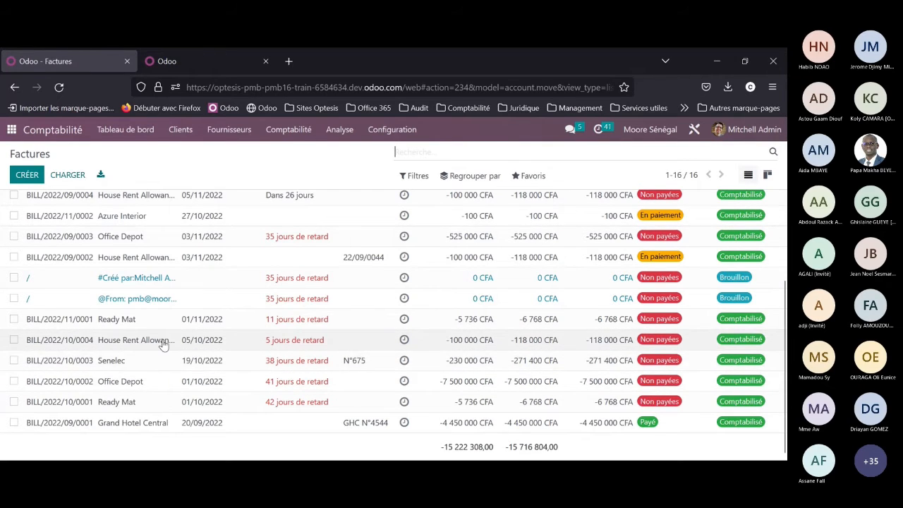
pyautogui.scroll(2, 162, 344)
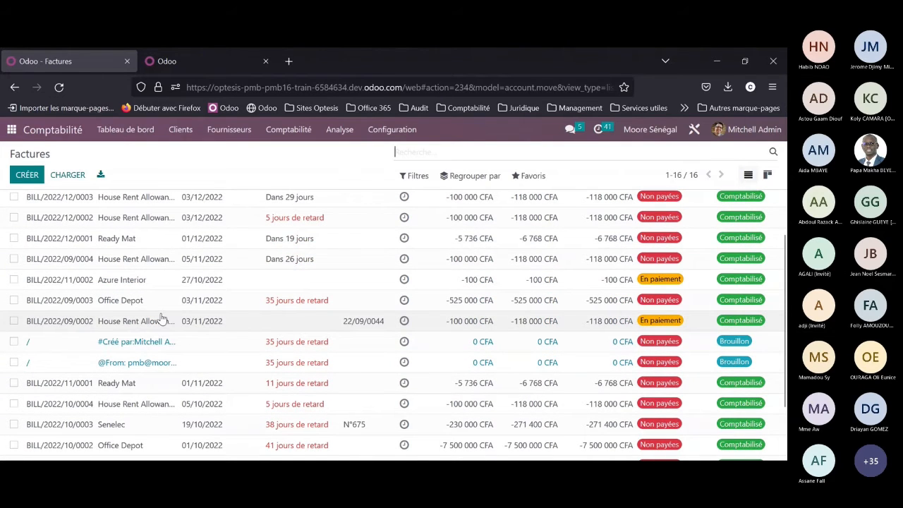
pyautogui.scroll(3, 163, 319)
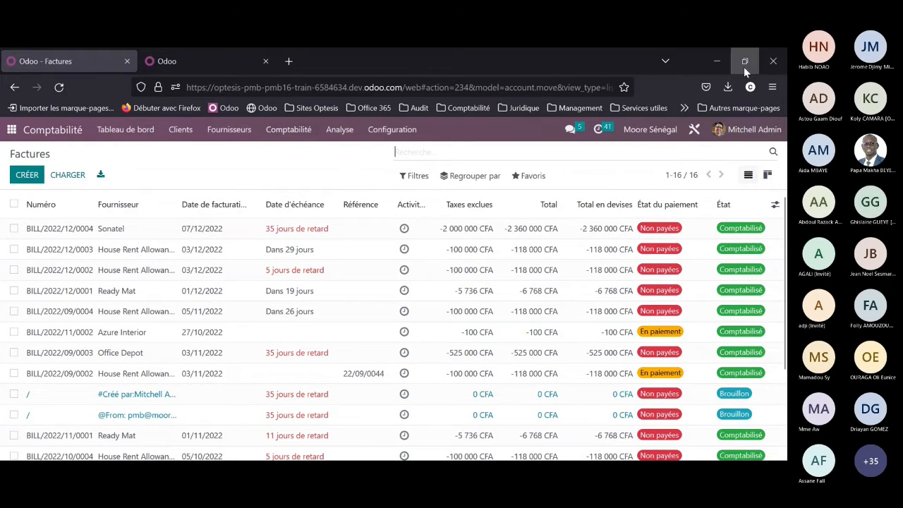
pyautogui.click(120, 126)
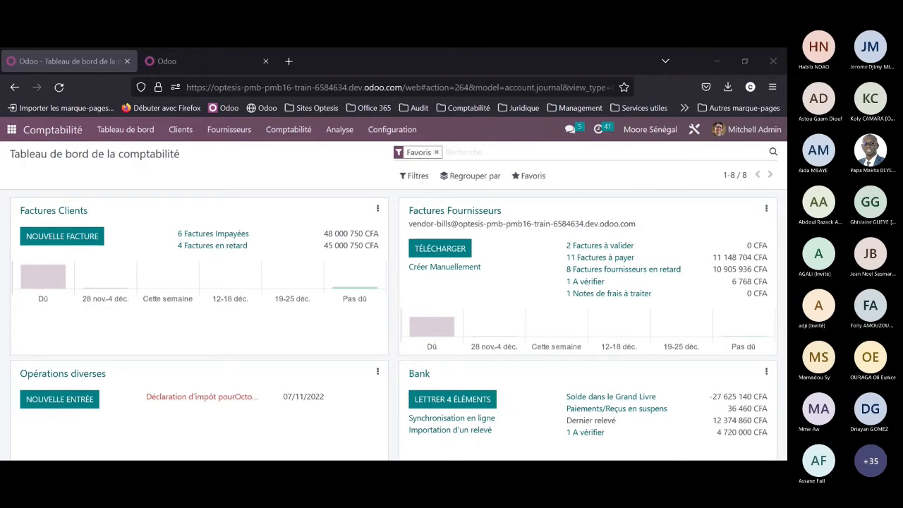
# Step: Open the Odoo database's apps home page in a new browser tab using the copied address
pyautogui.click(299, 66)
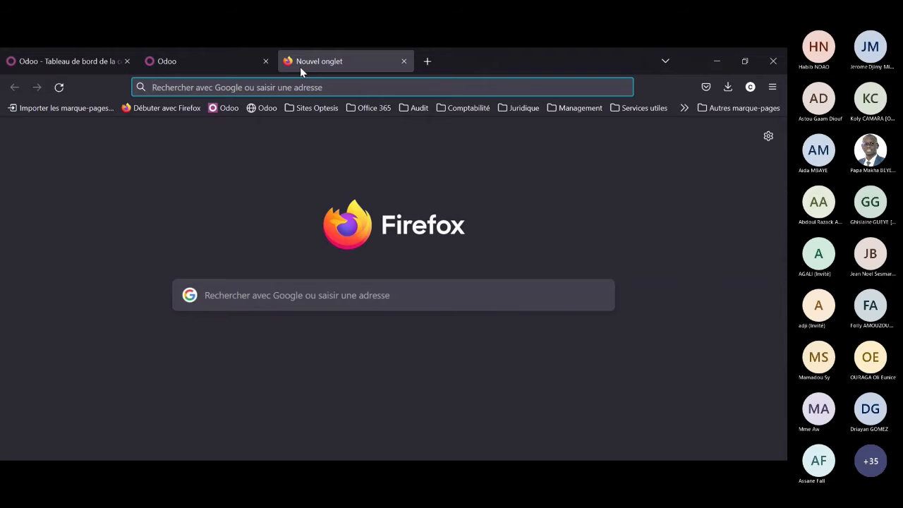
pyautogui.write('https://optesis-pmb-pmb16-train-6584634.dev.odoo.com/web')
pyautogui.press('Return')
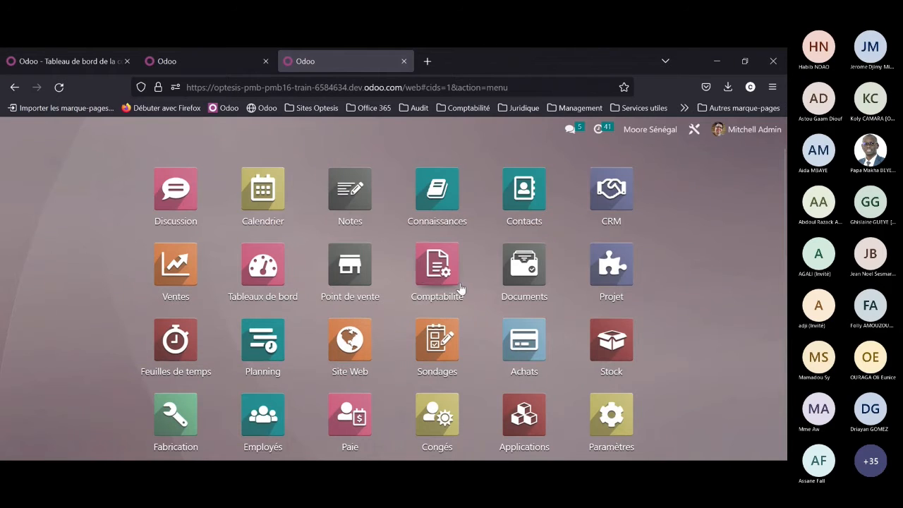
# Step: Open the vendor bills list in Comptabilité, look through it and start a new vendor bill
pyautogui.click(424, 274)
pyautogui.click(258, 274)
pyautogui.scroll(-3, 212, 318)
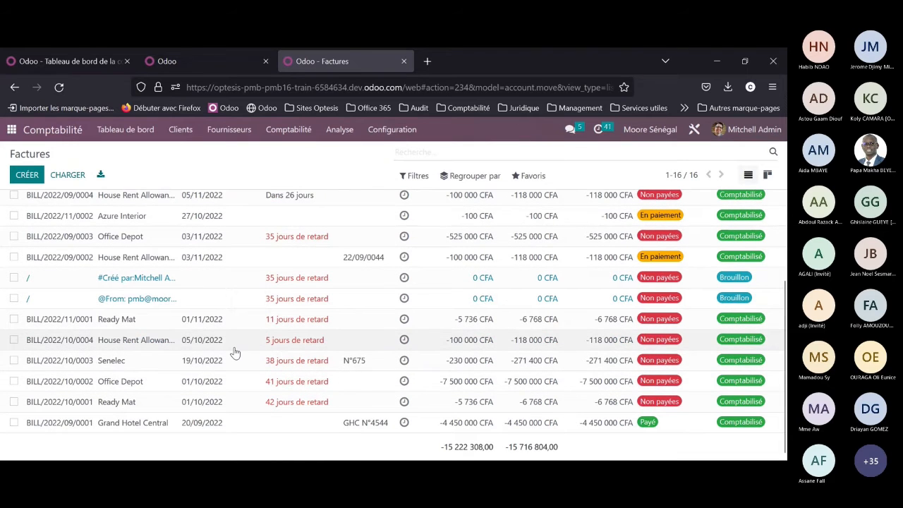
pyautogui.scroll(3, 235, 353)
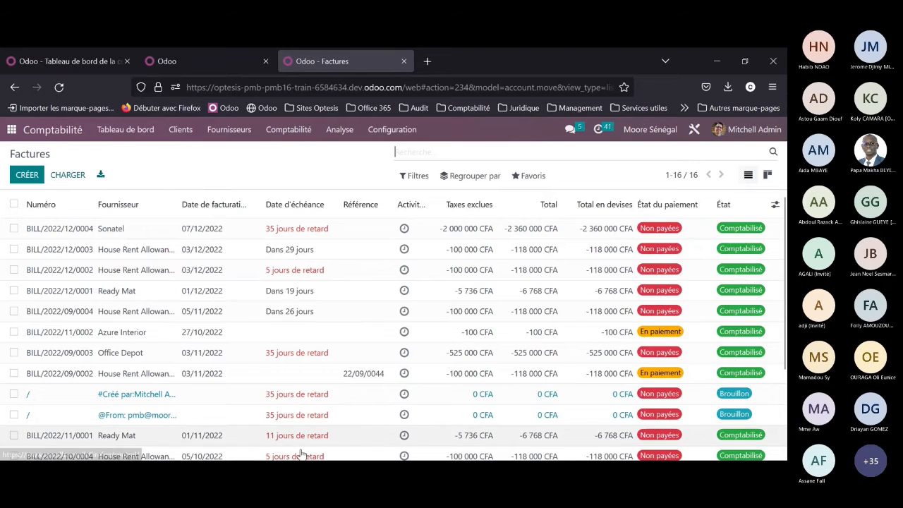
pyautogui.click(193, 67)
pyautogui.click(314, 68)
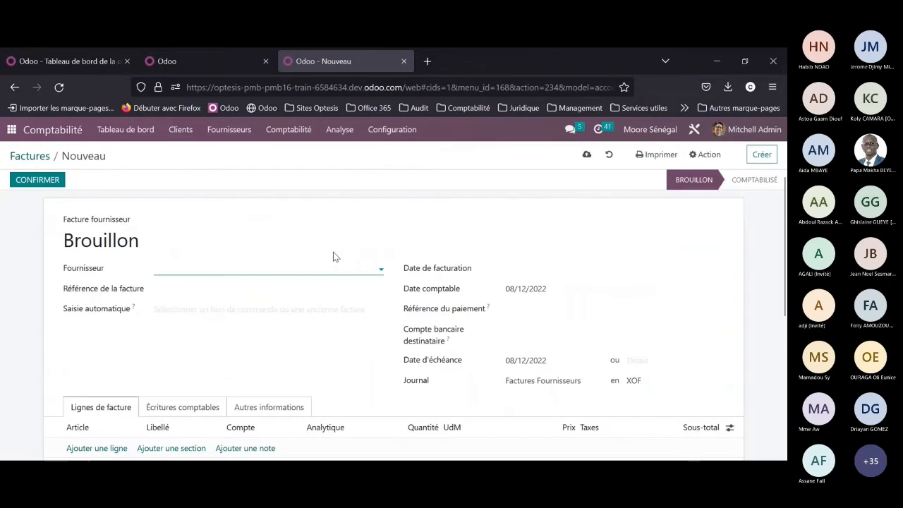
# Step: Create the company ODOO as the bill's supplier and set the accounting date to 01/12/2022
pyautogui.write('ODOO')
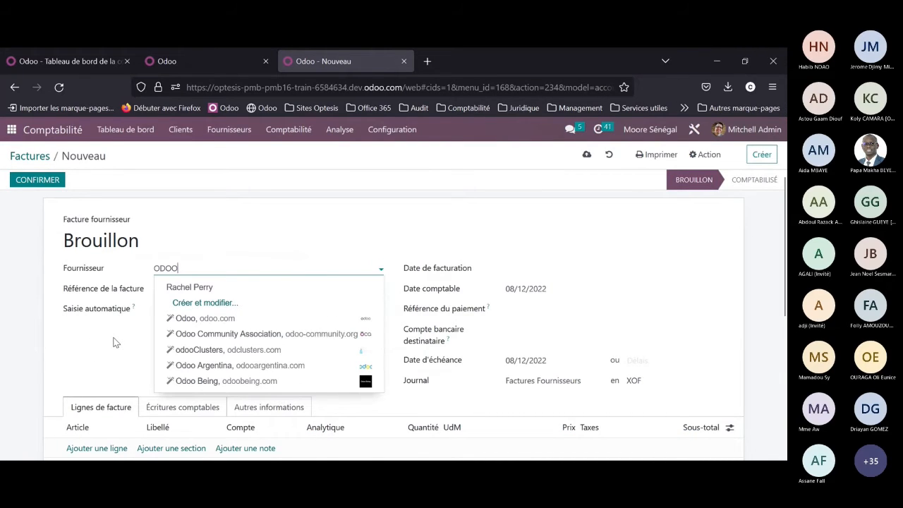
pyautogui.click(205, 302)
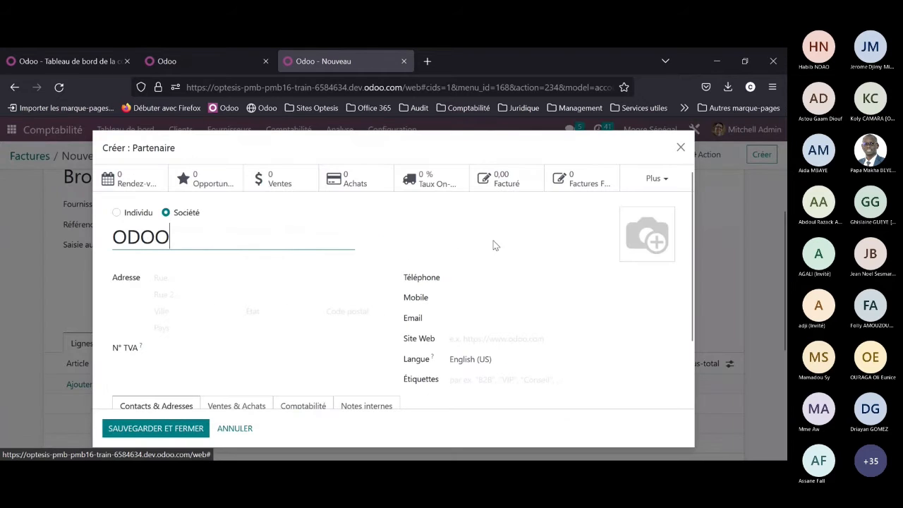
pyautogui.click(169, 430)
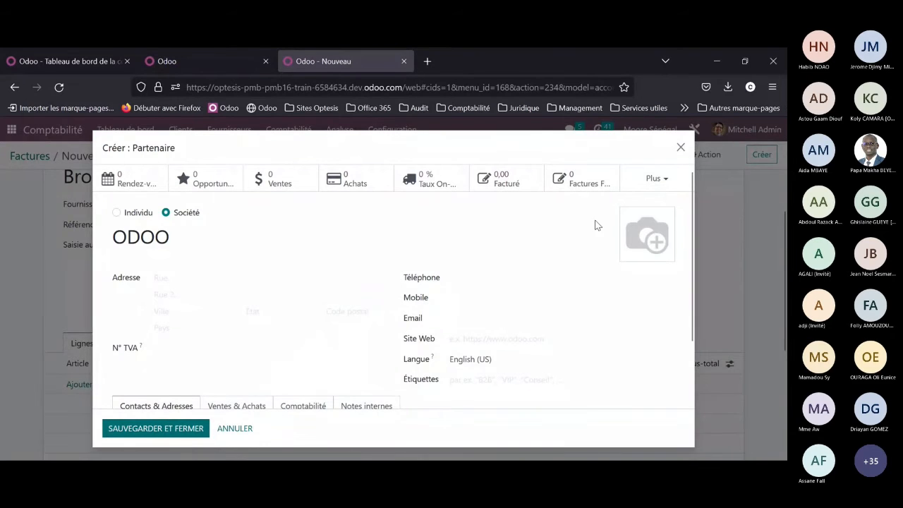
pyautogui.click(545, 225)
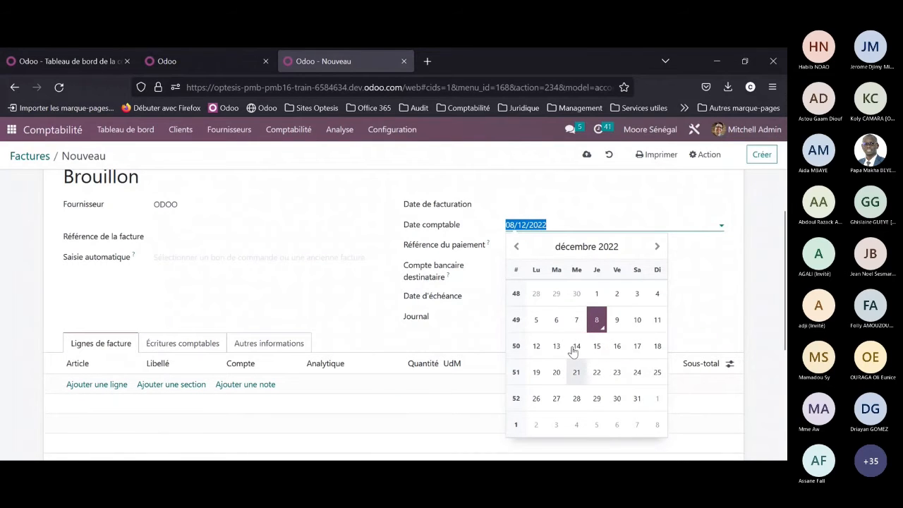
# Step: Add a bill line labelled LICENCE ANNUELLE on account 634200 Redevances pour brevets, licences
pyautogui.click(116, 384)
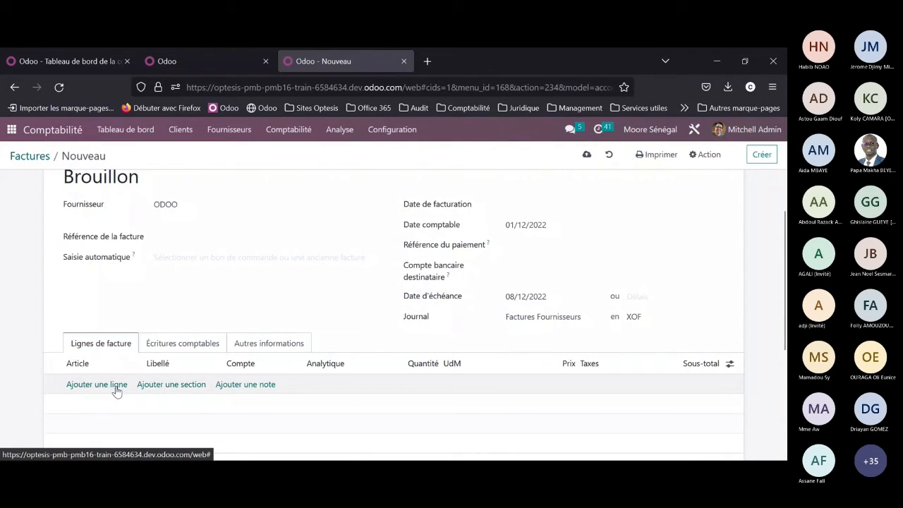
pyautogui.click(165, 386)
pyautogui.write('LIC')
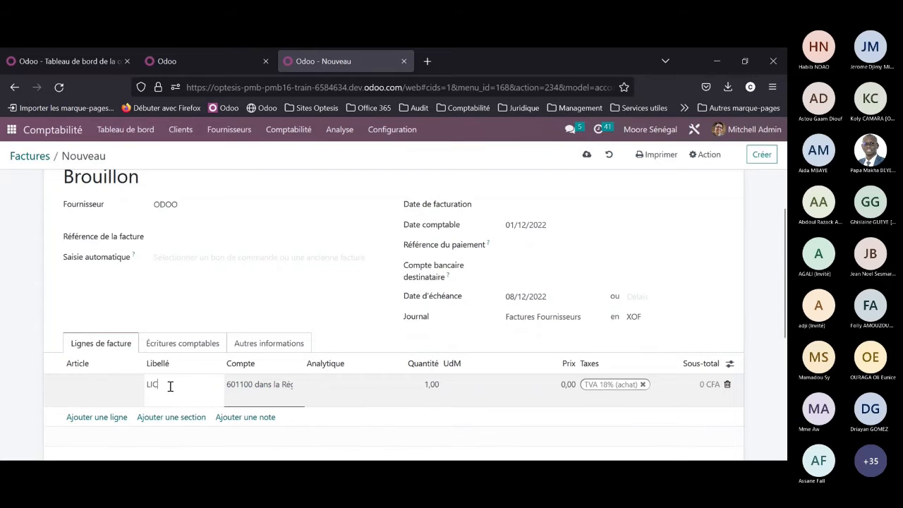
pyautogui.write('ENT')
pyautogui.write('E ANNUELLE')
pyautogui.press('Tab')
pyautogui.press('Tab')
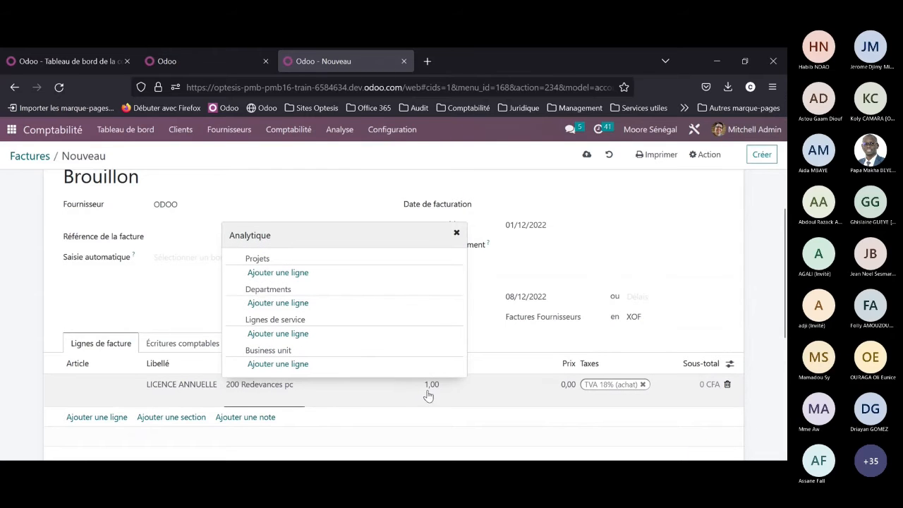
# Step: Set the licence line's price to 2000 and the bill's currency to USD
pyautogui.click(563, 401)
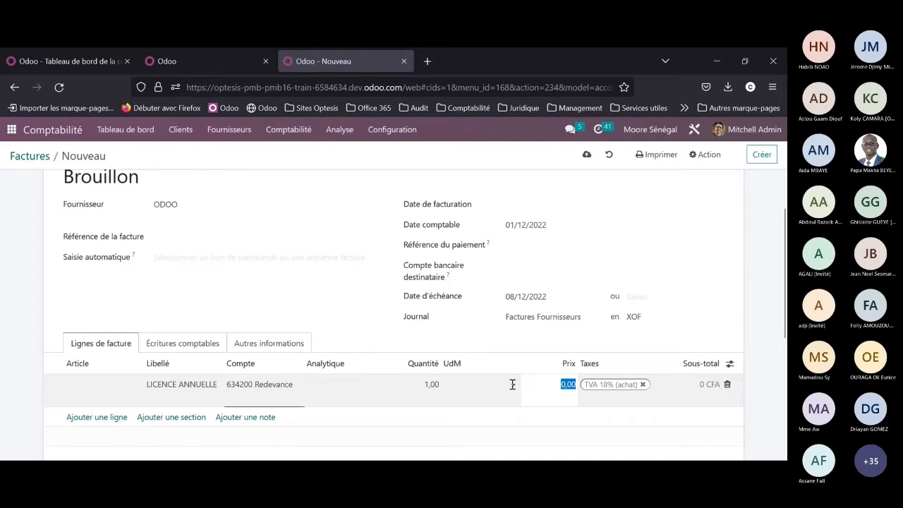
pyautogui.write('2000')
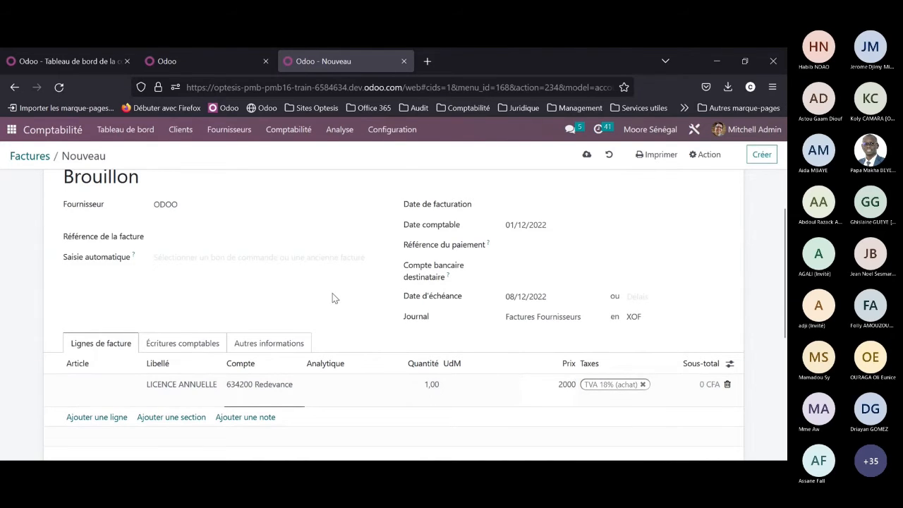
pyautogui.click(652, 317)
pyautogui.click(650, 367)
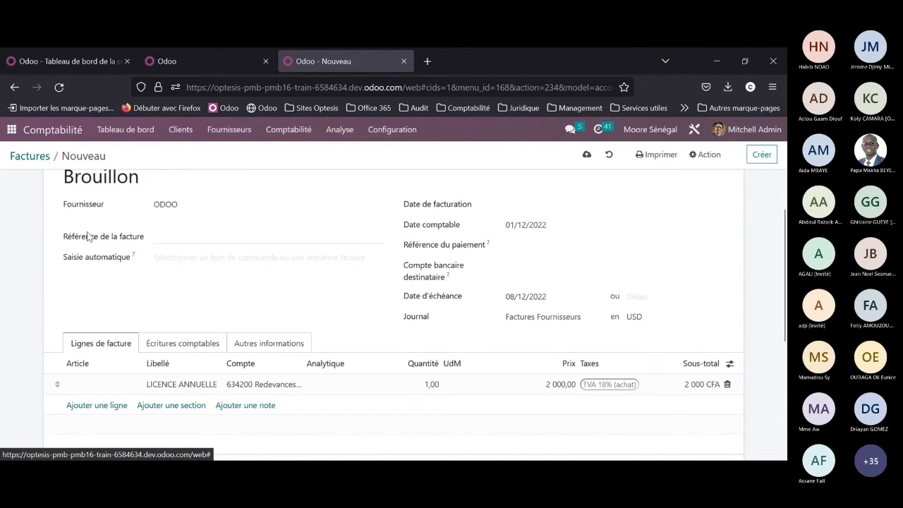
# Step: Set the bill's invoice date to 01/12/2022 and confirm the bill
pyautogui.scroll(2, 565, 272)
pyautogui.click(548, 275)
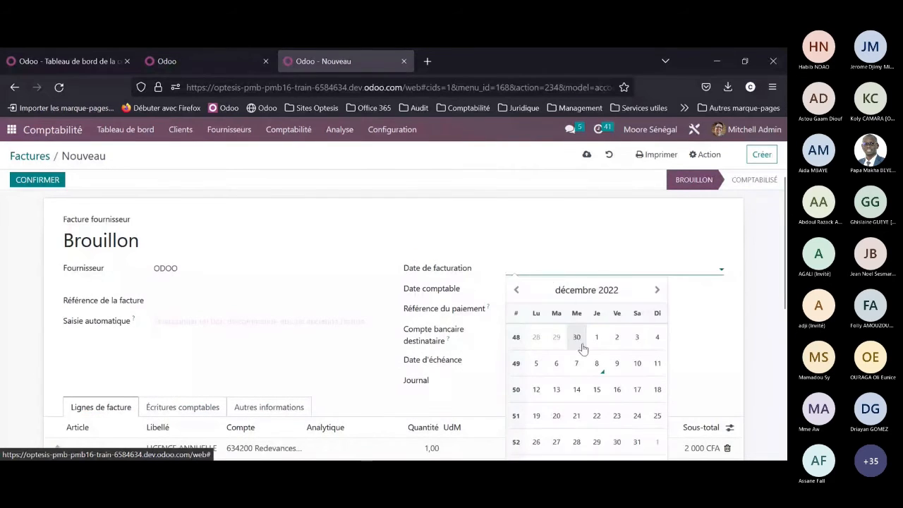
pyautogui.click(597, 338)
pyautogui.click(47, 180)
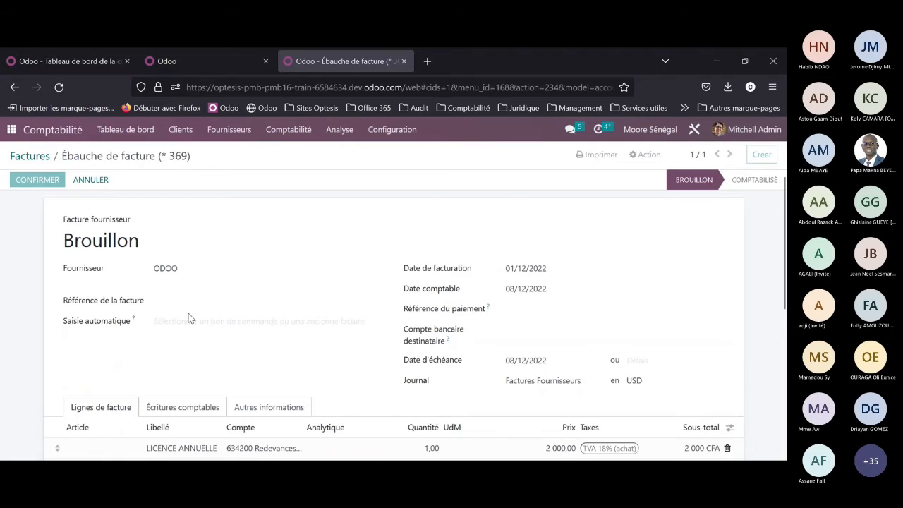
# Step: Show the bill's accounting entries and start a Cut-Off for the LICENCE ANNUELLE line
pyautogui.scroll(-1, 198, 327)
pyautogui.click(207, 336)
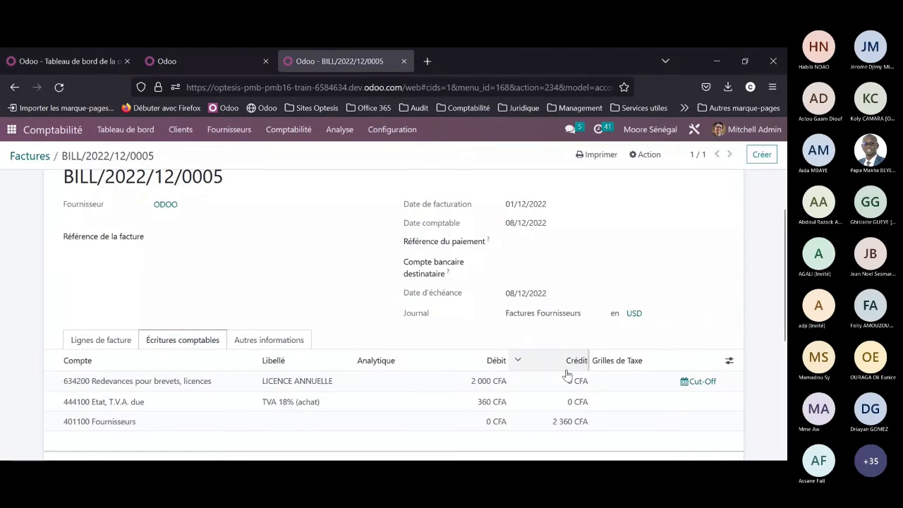
pyautogui.click(697, 385)
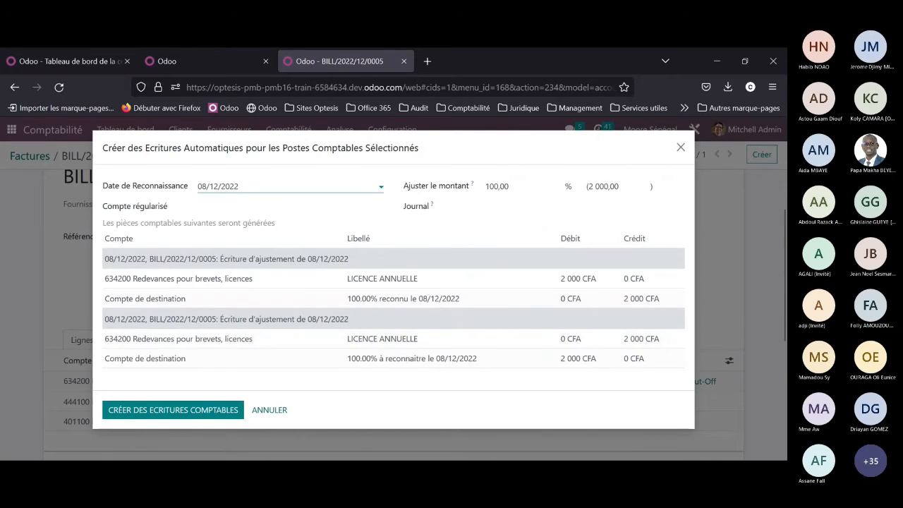
pyautogui.click(207, 264)
pyautogui.click(252, 193)
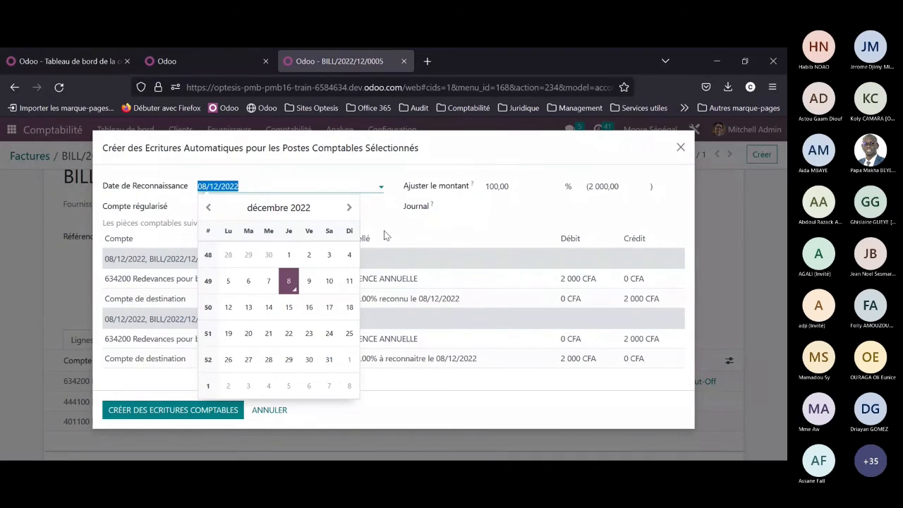
# Step: Set the cut-off adjustment to 90 % and the recognition date to 31/12/2022
pyautogui.click(532, 186)
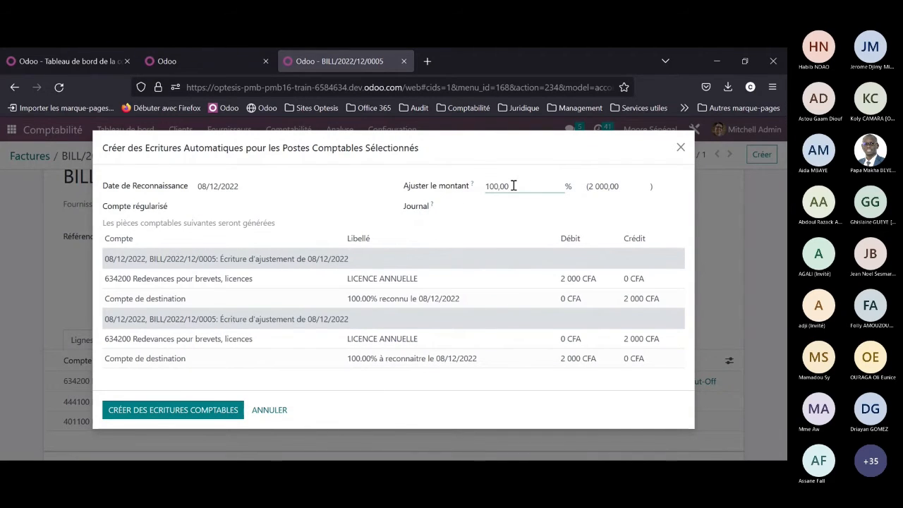
pyautogui.moveTo(513, 185); pyautogui.dragTo(484, 185)
pyautogui.write('90')
pyautogui.click(329, 189)
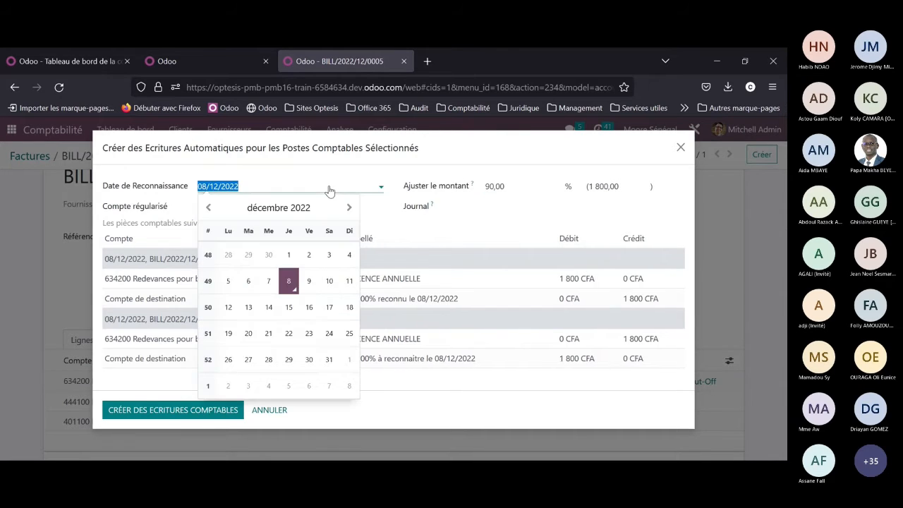
pyautogui.click(329, 360)
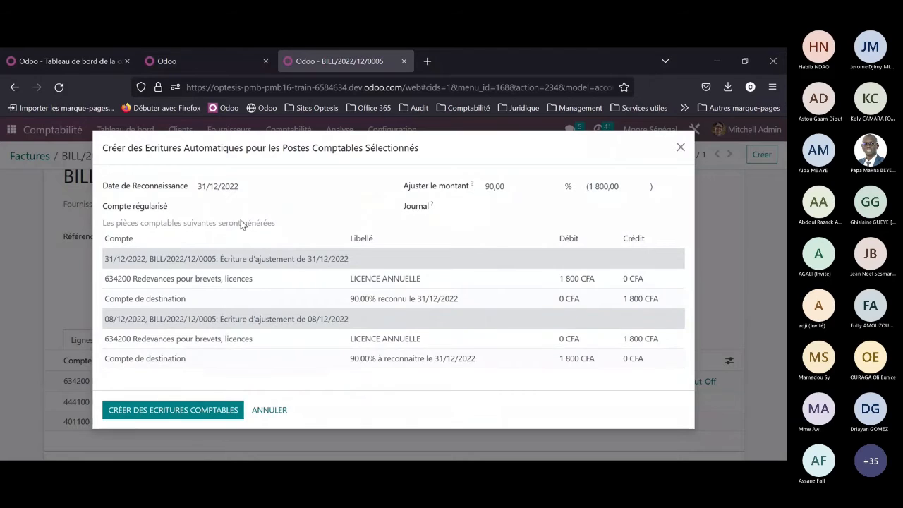
# Step: Find and choose 476000 CHARGES CONSTATEES D'AVANCE as the cut-off's accrual account (Compte régularisé)
pyautogui.click(226, 206)
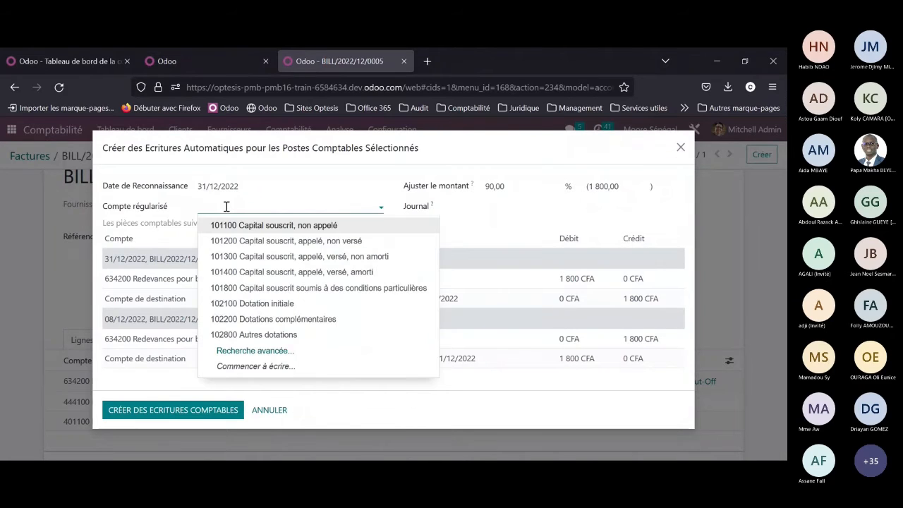
pyautogui.write('CHARGE')
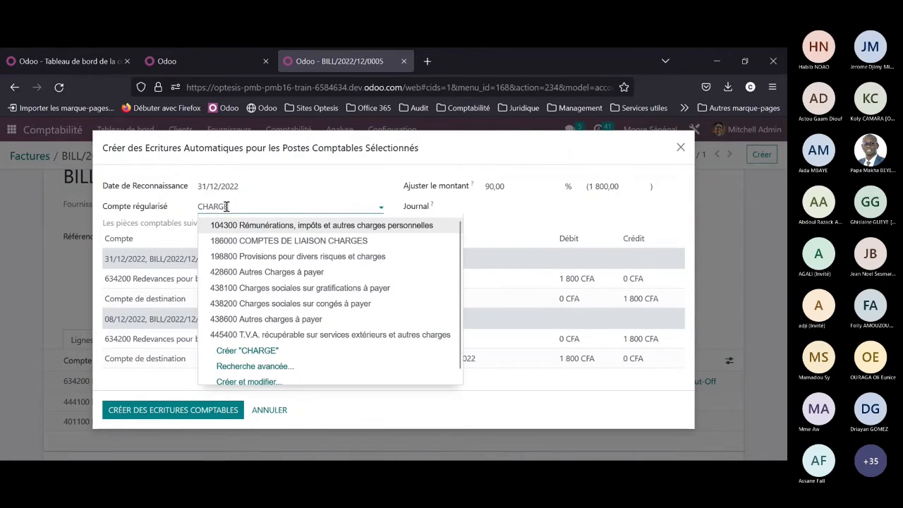
pyautogui.press('BackSpace')
pyautogui.press('BackSpace')
pyautogui.press('BackSpace')
pyautogui.press('BackSpace')
pyautogui.press('BackSpace')
pyautogui.press('BackSpace')
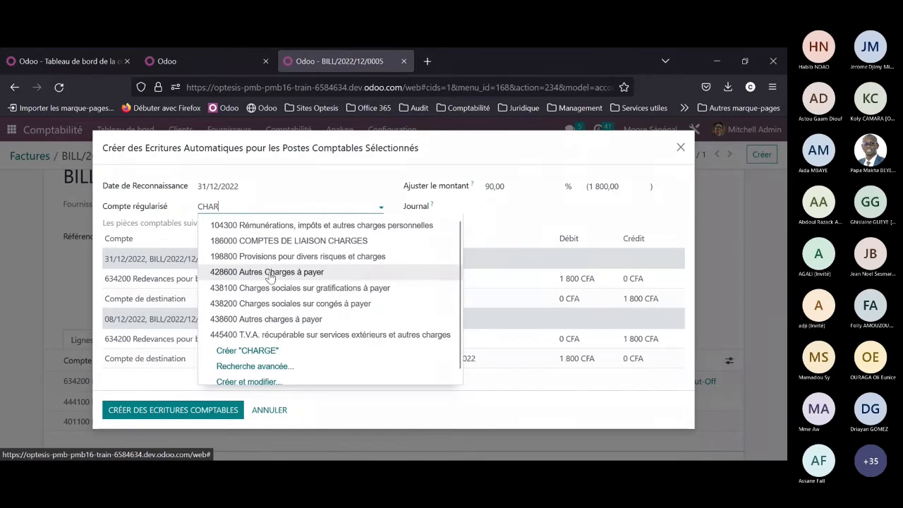
pyautogui.write('AVAN')
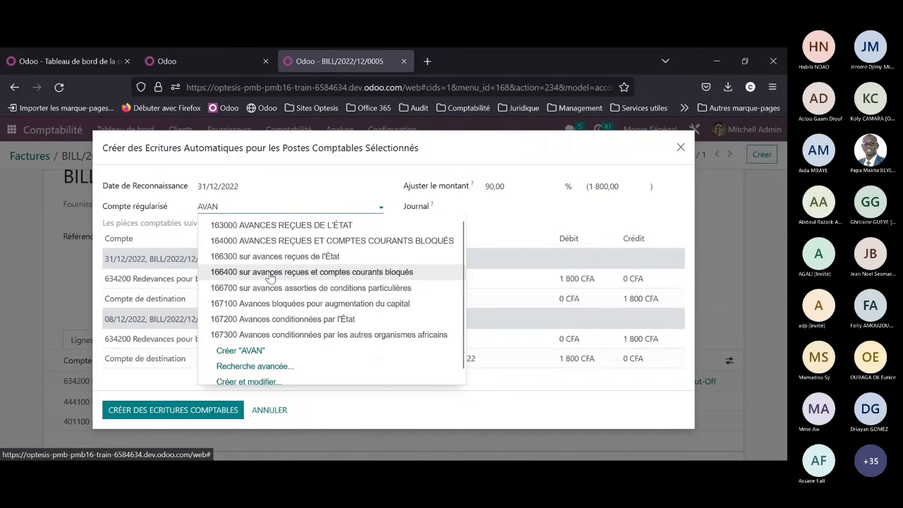
pyautogui.press('BackSpace')
pyautogui.press('BackSpace')
pyautogui.press('BackSpace')
pyautogui.press('BackSpace')
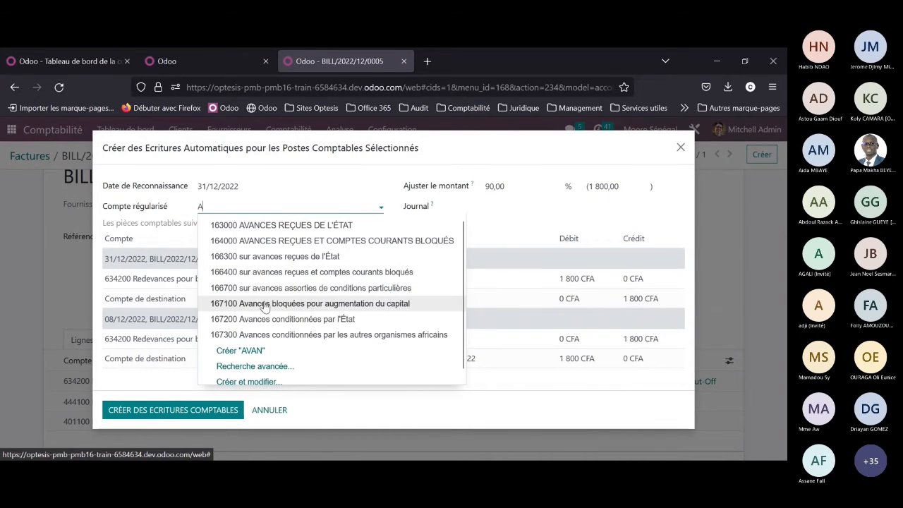
pyautogui.write('476')
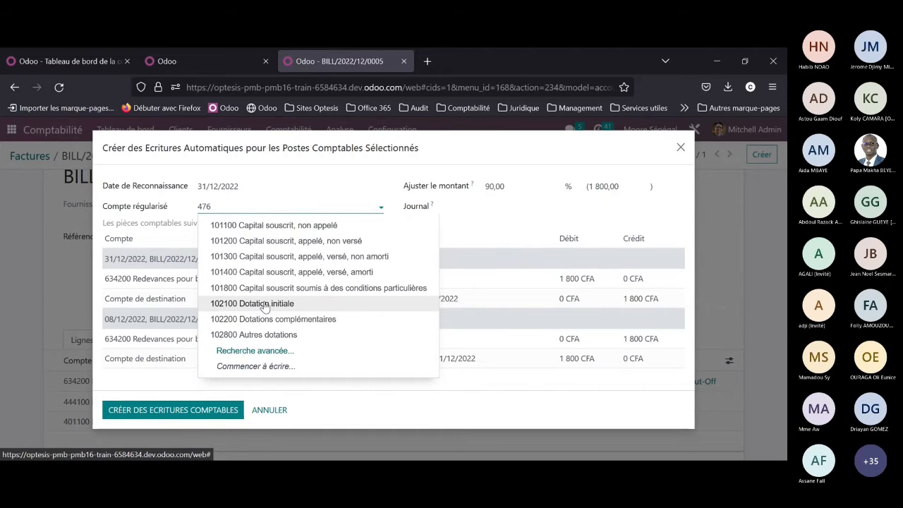
pyautogui.click(299, 226)
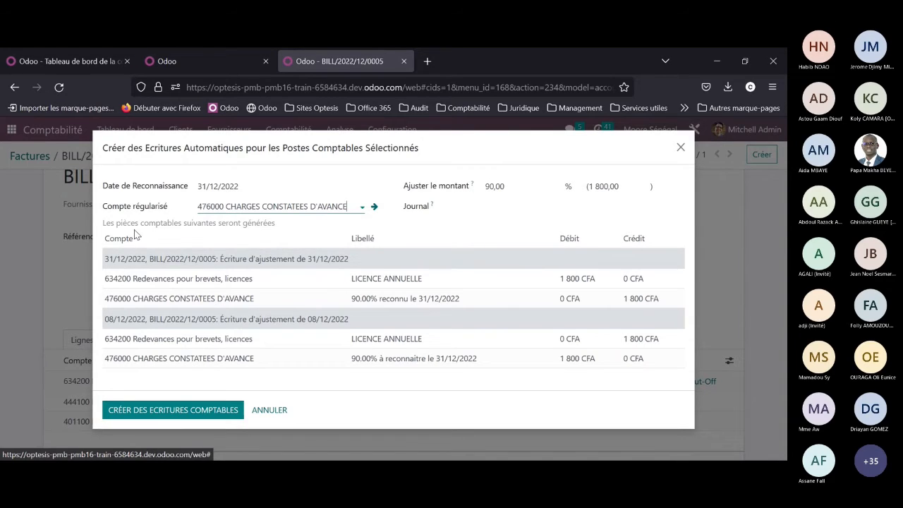
# Step: Change the cut-off's recognition date to 01/01/2023 and check the date in the previewed adjustment entry
pyautogui.moveTo(120, 223); pyautogui.dragTo(138, 241)
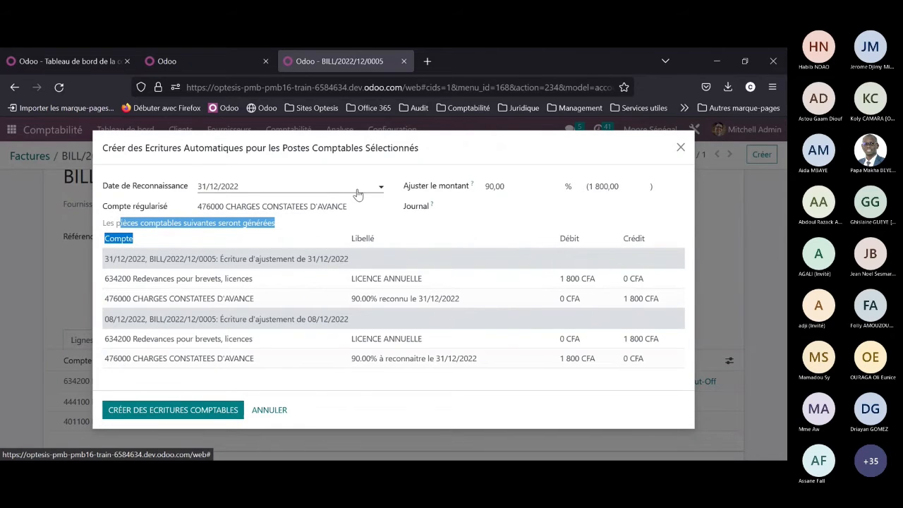
pyautogui.click(358, 194)
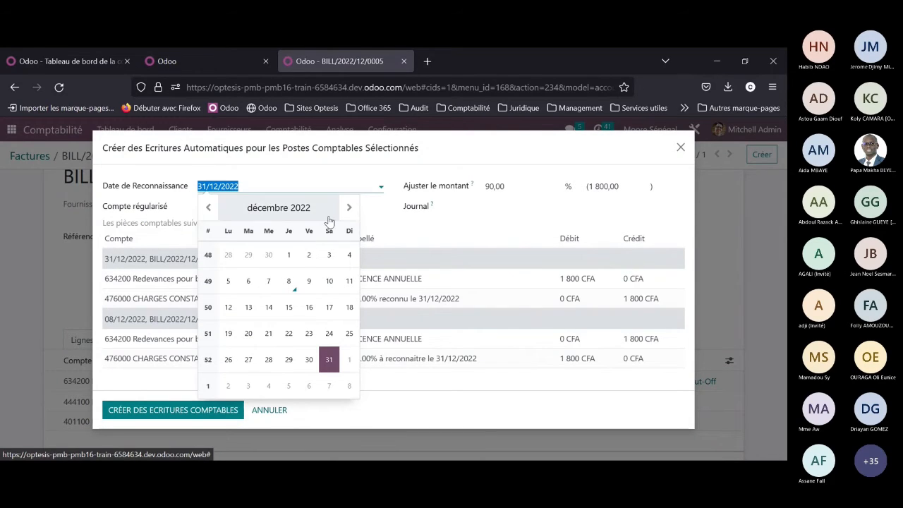
pyautogui.click(348, 362)
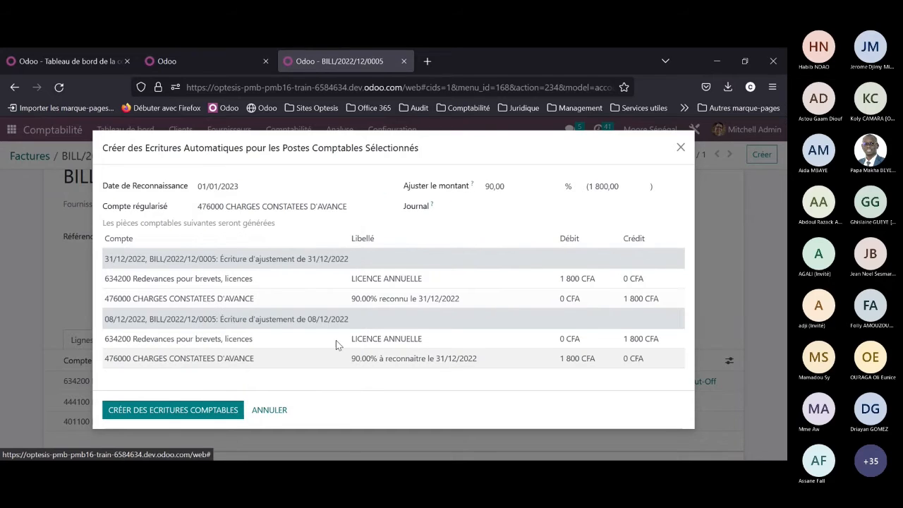
pyautogui.moveTo(311, 259); pyautogui.dragTo(354, 260)
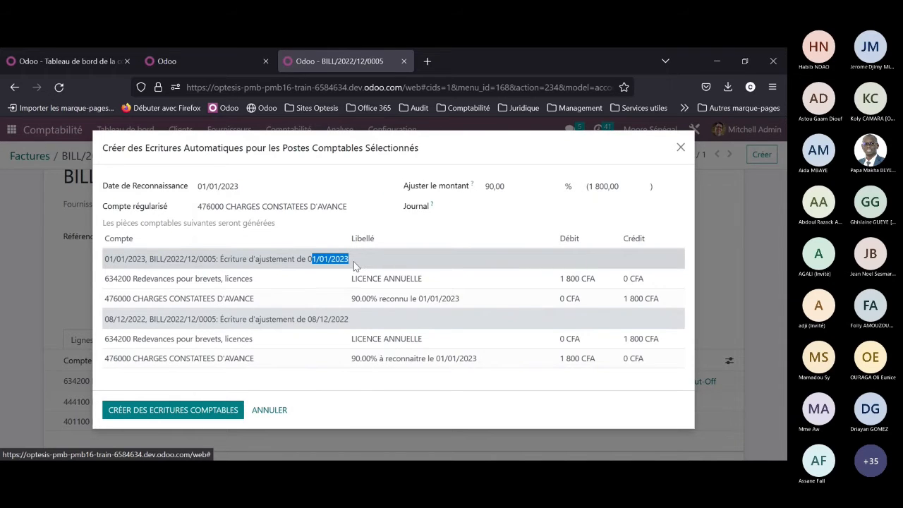
# Step: Select the Opérations diverses journal for the cut-off and create the adjustment entries
pyautogui.click(207, 413)
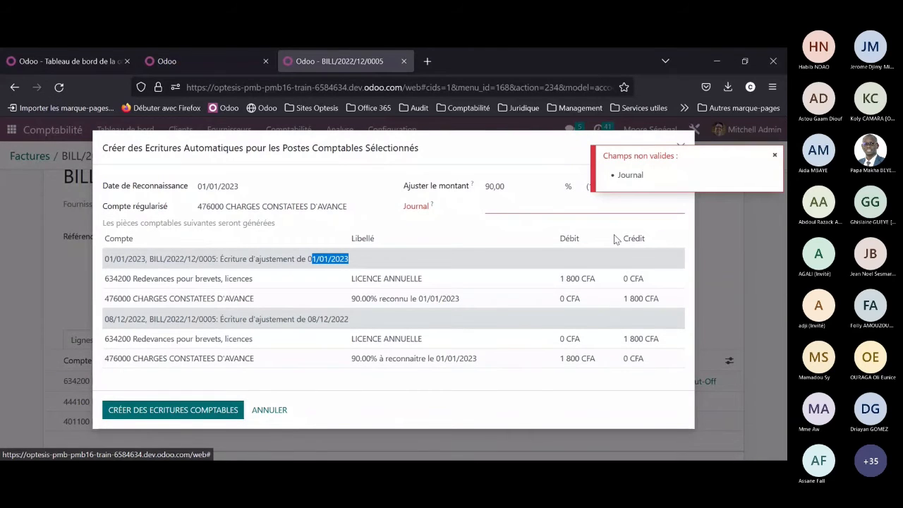
pyautogui.click(581, 208)
pyautogui.click(565, 225)
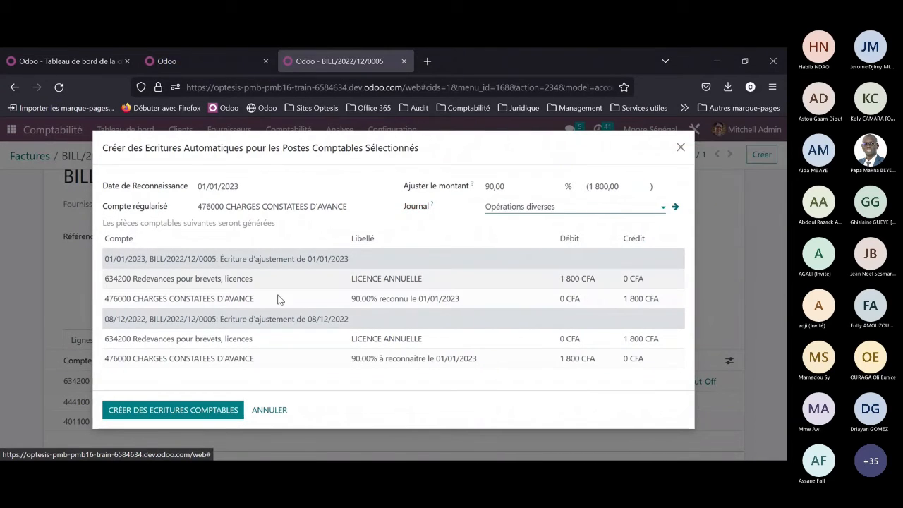
pyautogui.click(192, 408)
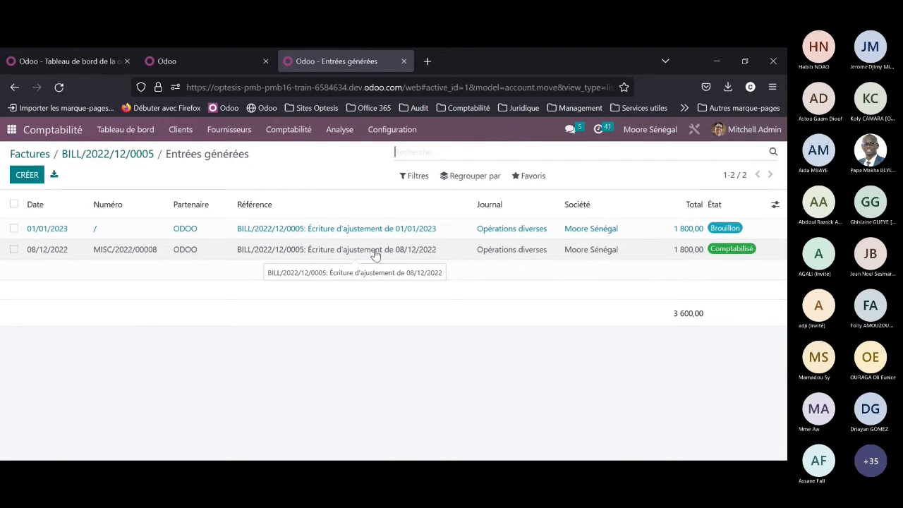
# Step: Open the draft adjustment entry dated 01/01/2023, review its journal items and return to bill BILL/2022/12/0005
pyautogui.click(336, 235)
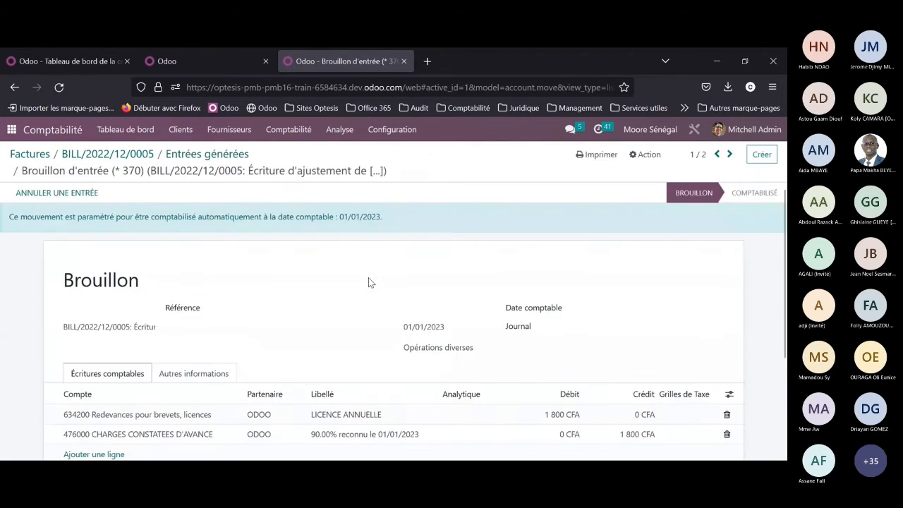
pyautogui.scroll(-3, 358, 214)
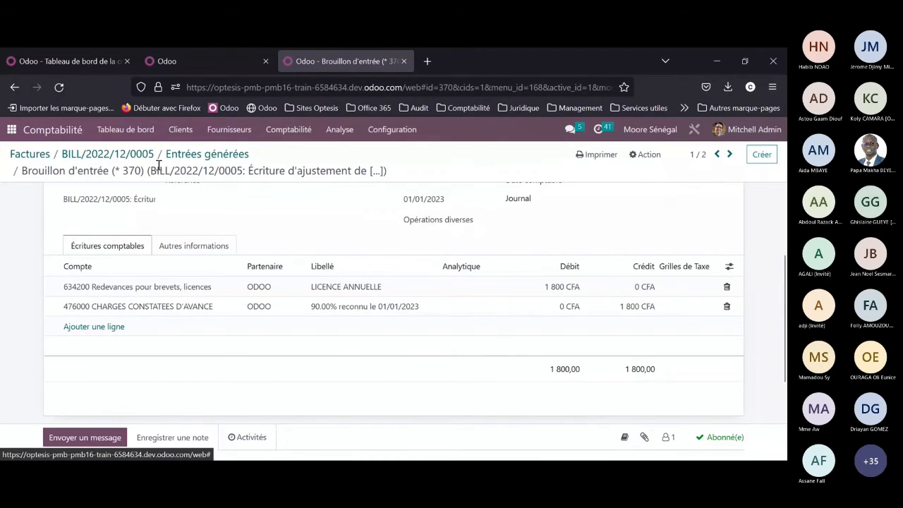
pyautogui.click(97, 154)
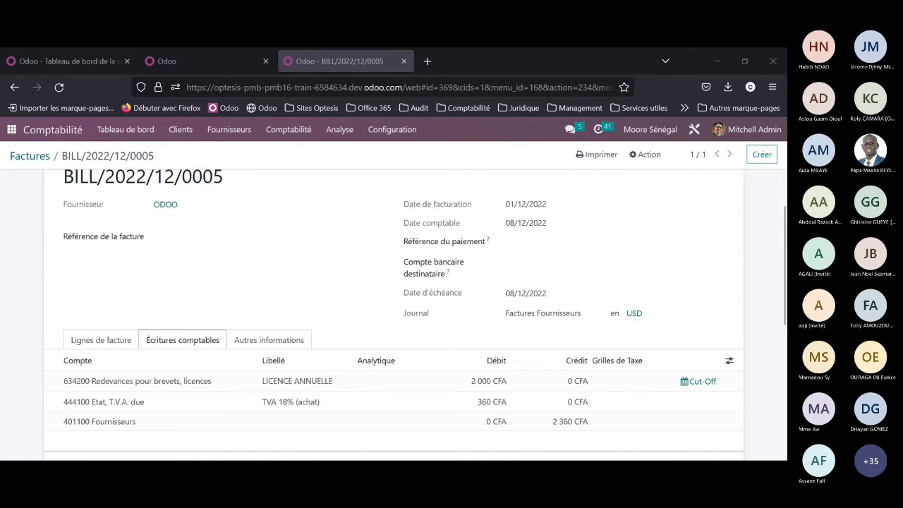
# Step: Load the Odoo database at optesis-pmb-pmb16.odoo.com in place of the bill page
pyautogui.click(369, 83)
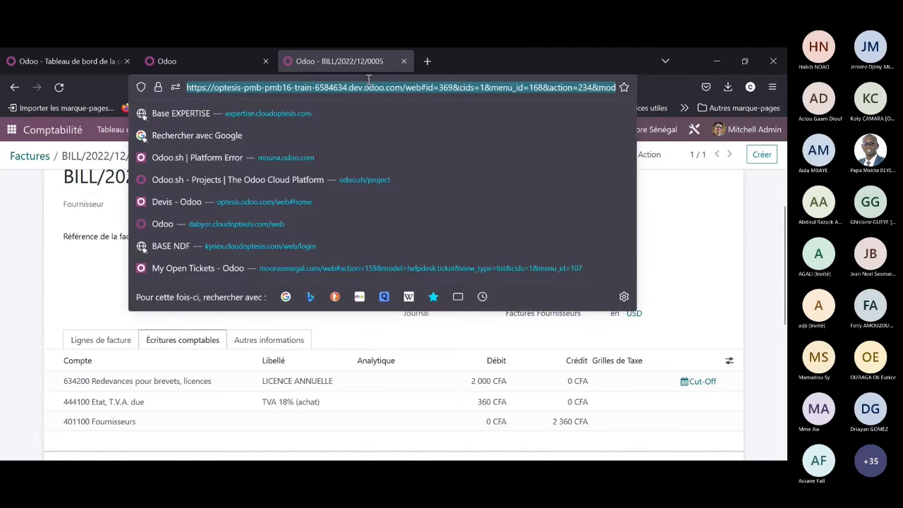
pyautogui.write('https://optesis-pmb-pmb16.odoo.com/web#cids=1&action=menu')
pyautogui.press('Return')
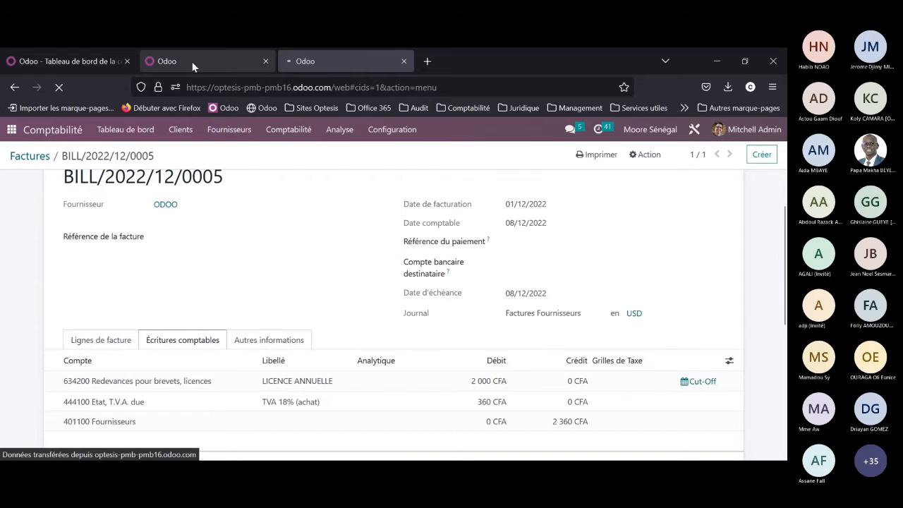
# Step: Open the Achats app in the training database that shows the accounting dashboard
pyautogui.click(113, 63)
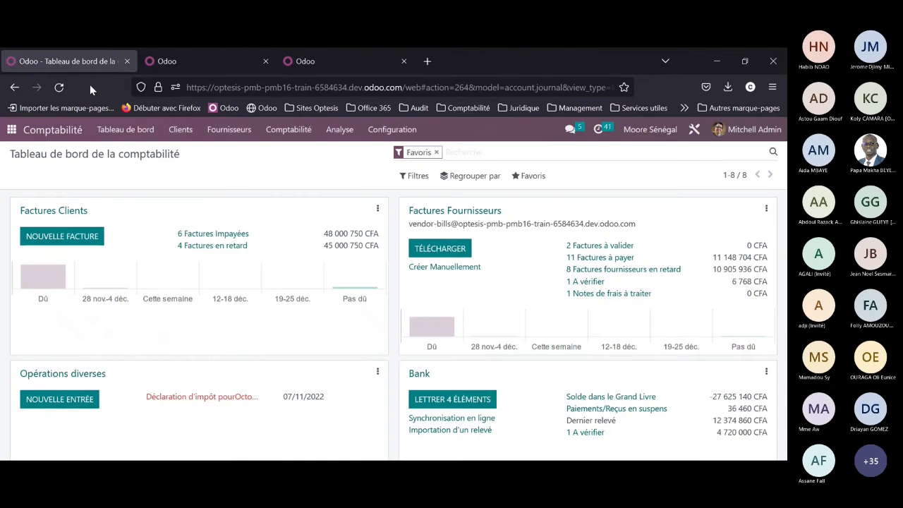
pyautogui.click(11, 132)
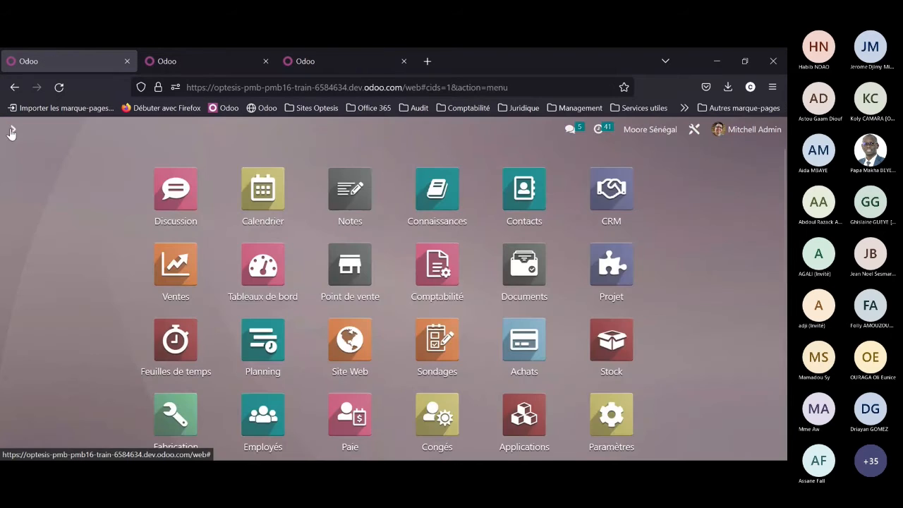
pyautogui.click(530, 346)
# Step: Open Achats in the optesis-pmb-pmb16.odoo.com database and filter the orders with the saved favourite Factures en attente
pyautogui.click(302, 62)
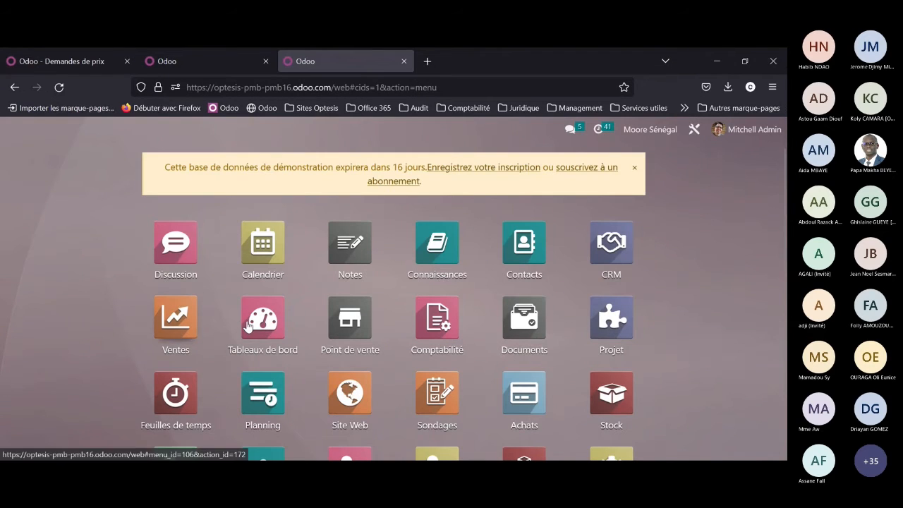
pyautogui.click(524, 398)
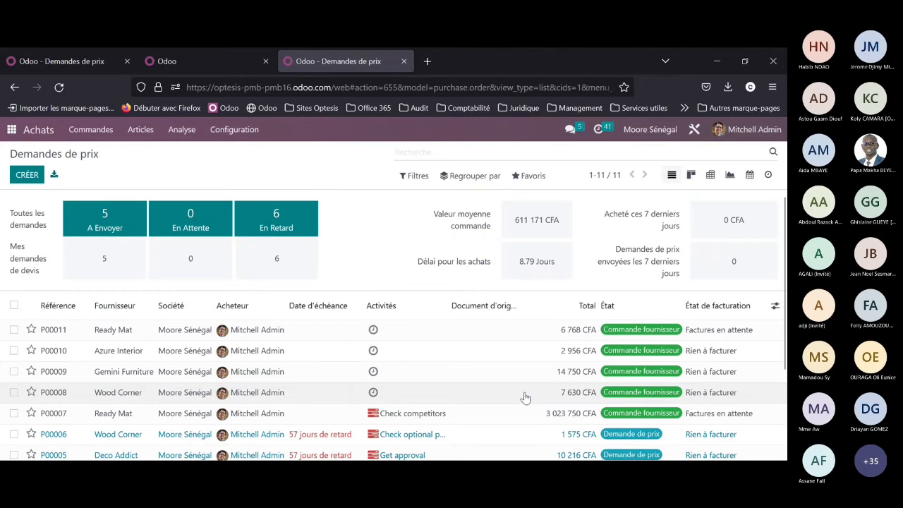
pyautogui.scroll(-3, 383, 302)
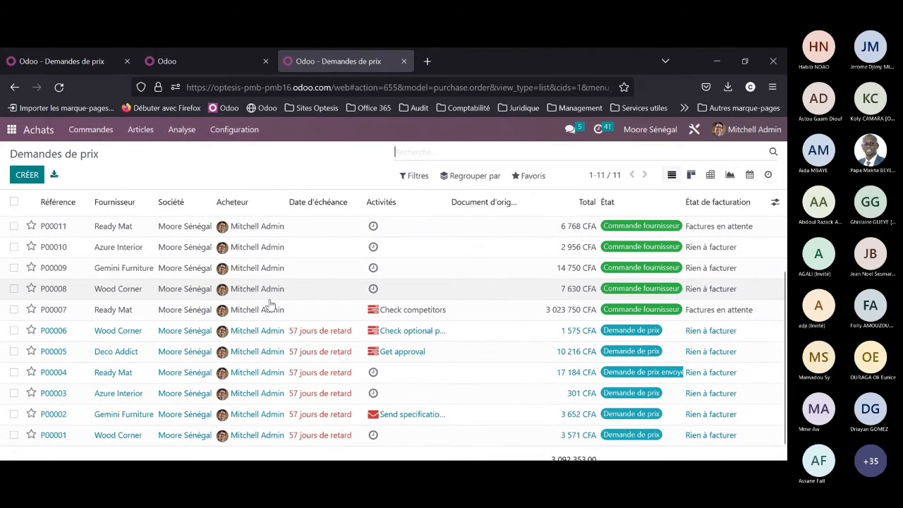
pyautogui.scroll(3, 411, 294)
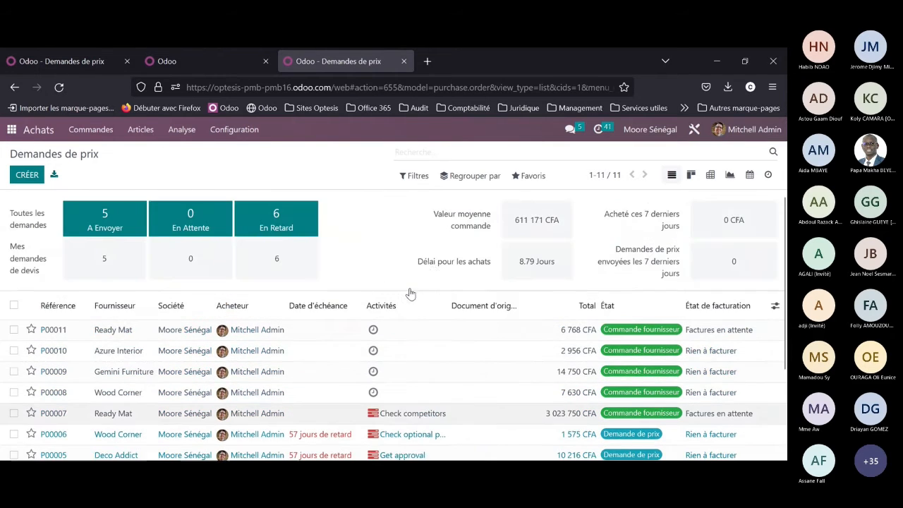
pyautogui.click(536, 176)
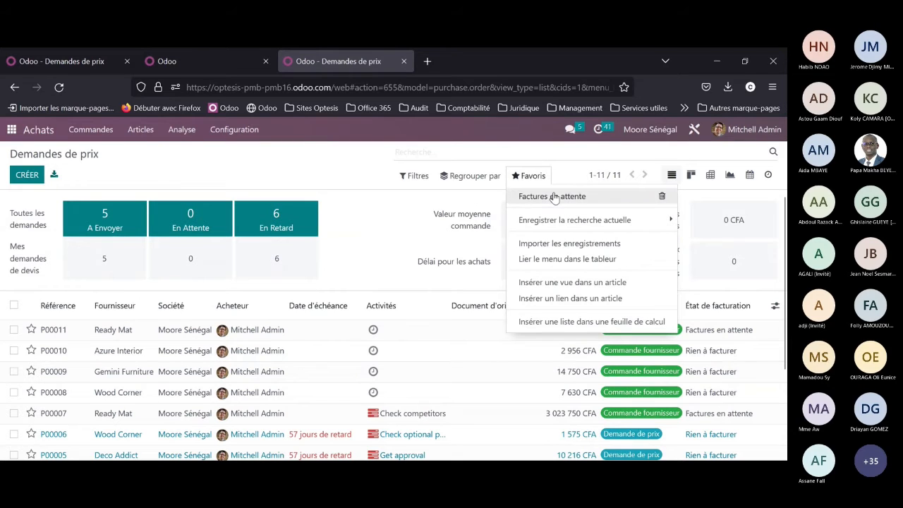
pyautogui.click(555, 200)
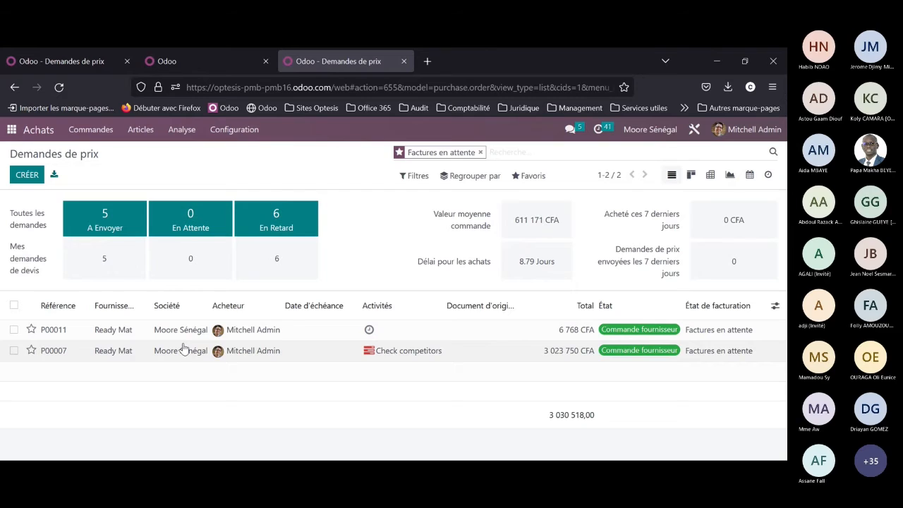
# Step: Start Saisie des Dépenses à Payer for orders P00011 and P00007 with accrual account 408100 Fournisseurs, Factures non parvenues
pyautogui.click(14, 307)
pyautogui.click(361, 178)
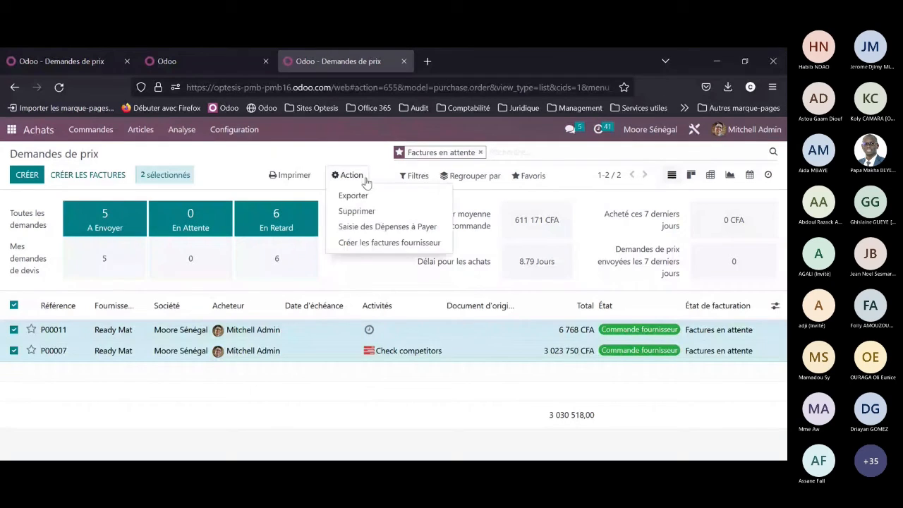
pyautogui.click(388, 230)
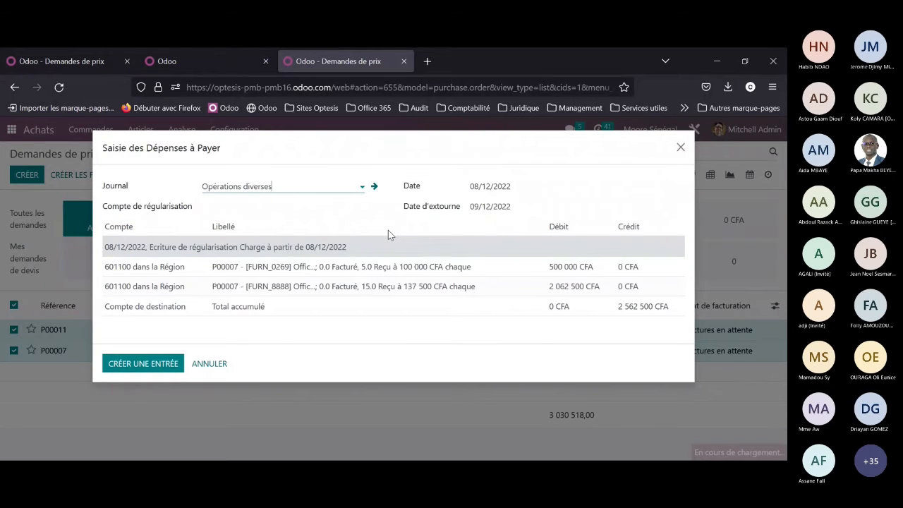
pyautogui.click(287, 203)
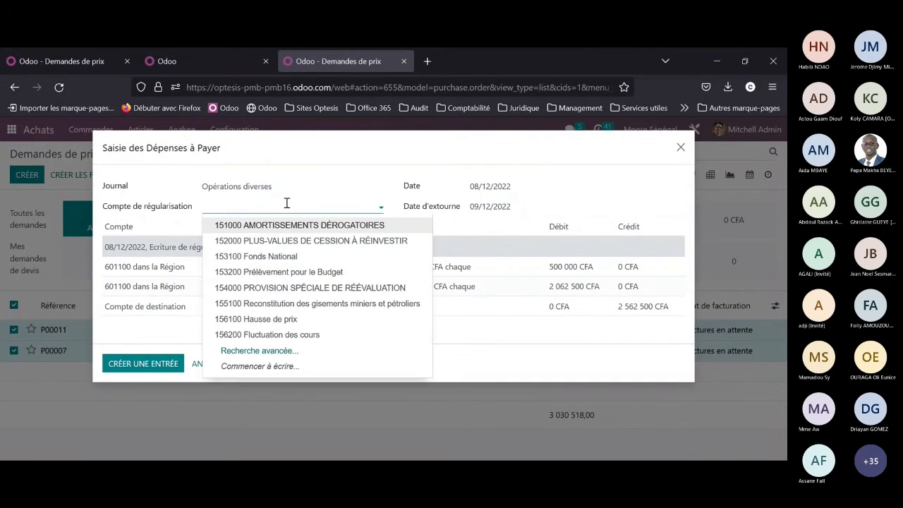
pyautogui.write('408')
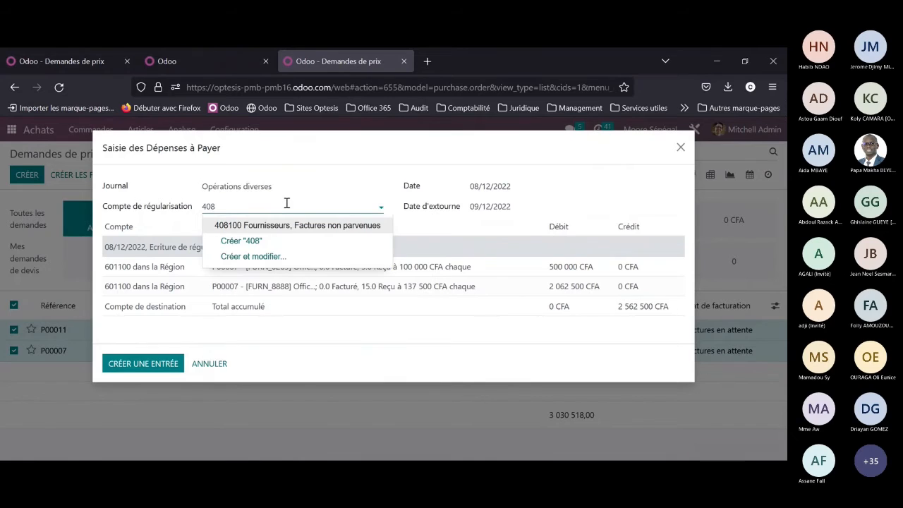
pyautogui.click(286, 226)
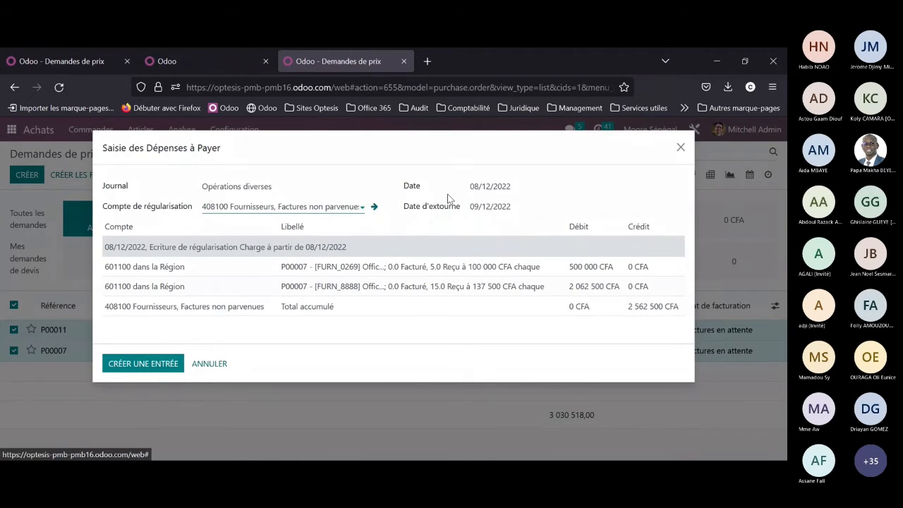
# Step: Set the accrued expense entry's date to 31/12/2022 and create the entry with its reversal
pyautogui.click(506, 187)
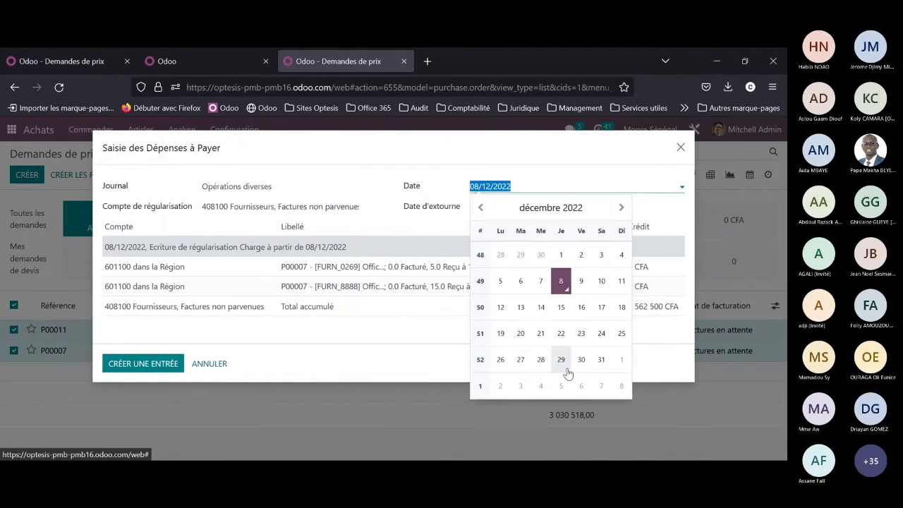
pyautogui.click(602, 362)
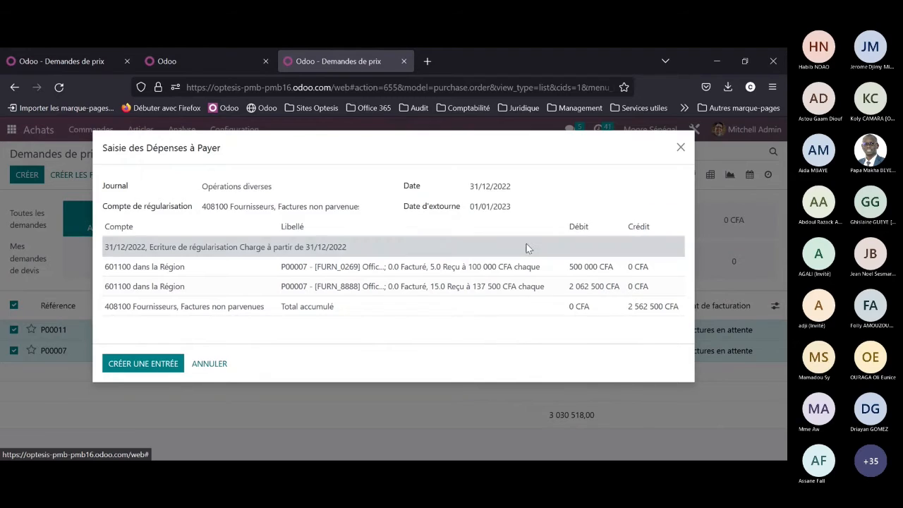
pyautogui.click(458, 209)
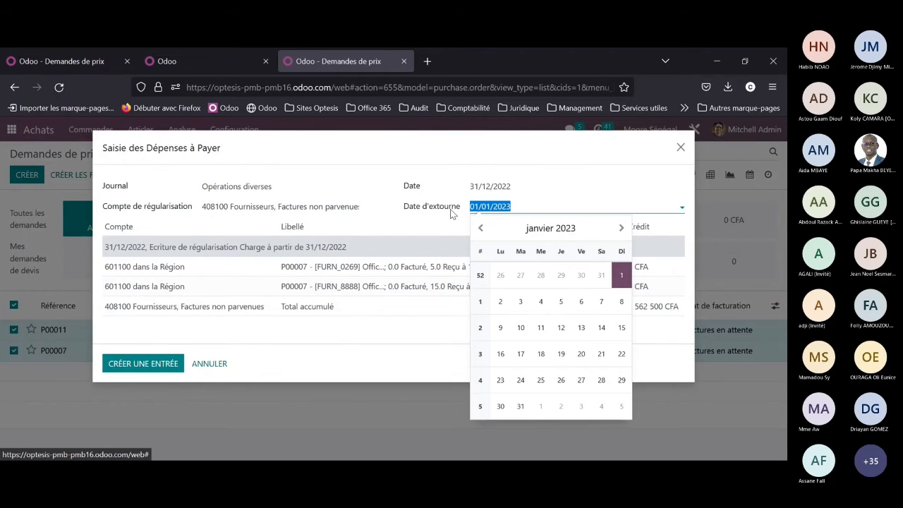
pyautogui.click(421, 225)
pyautogui.moveTo(403, 212); pyautogui.dragTo(459, 214)
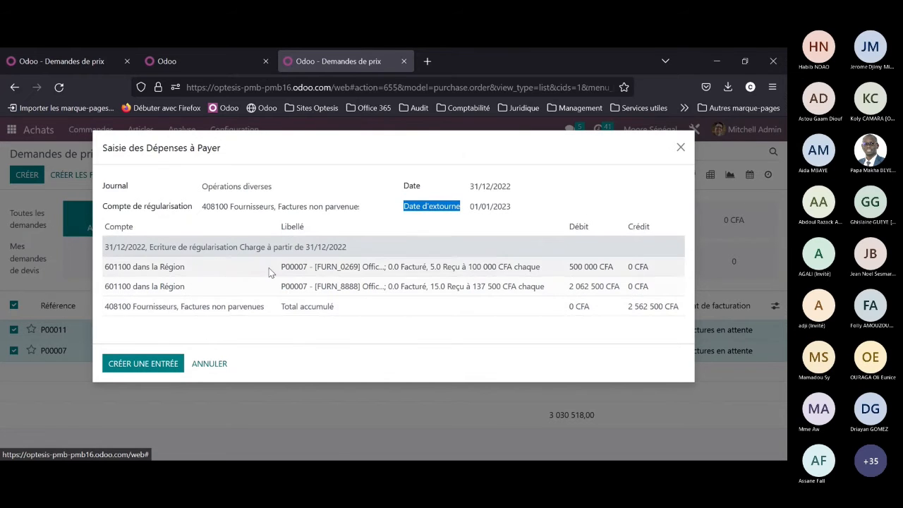
pyautogui.click(158, 365)
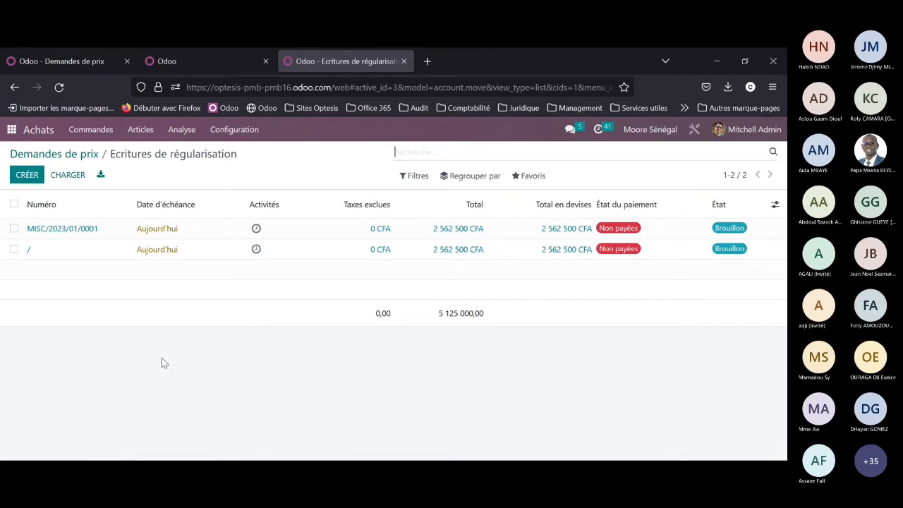
# Step: Open the draft reversal entry MISC/2023/01/0001 and review its journal items
pyautogui.click(157, 237)
pyautogui.scroll(-2, 394, 367)
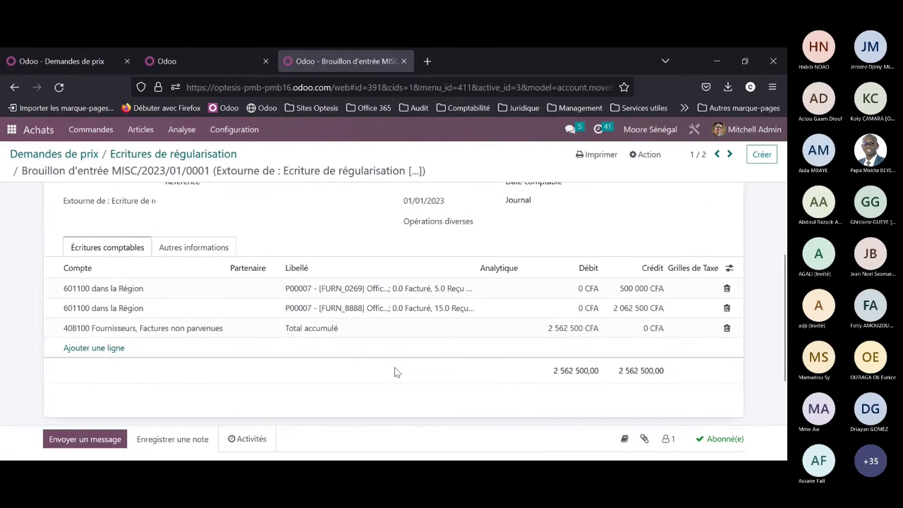
pyautogui.scroll(-2, 409, 329)
pyautogui.scroll(-1, 409, 329)
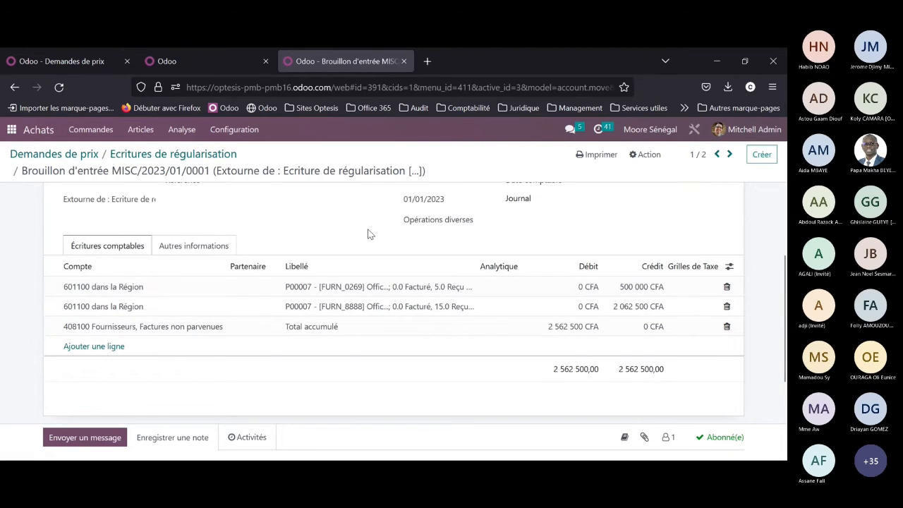
pyautogui.scroll(3, 281, 289)
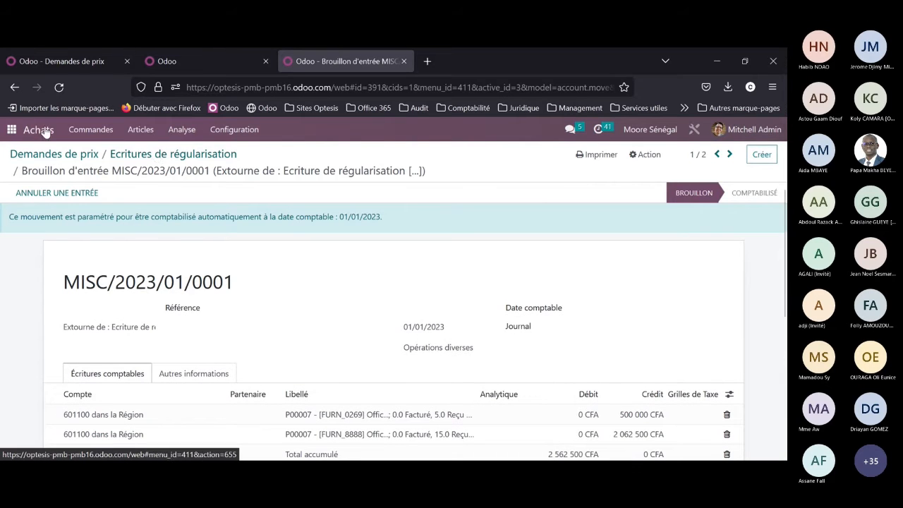
# Step: Dismiss the database expiry notice and open the Écarts latents de change report in Comptabilité
pyautogui.click(15, 129)
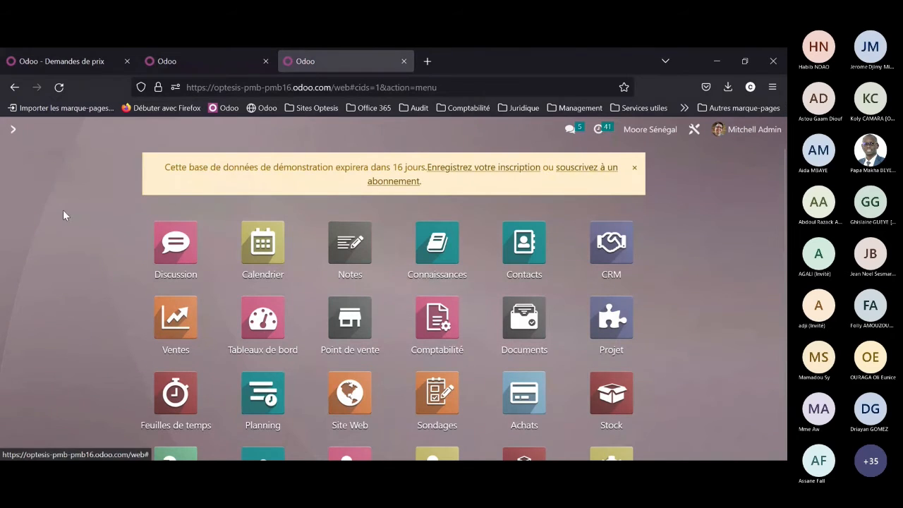
pyautogui.click(636, 170)
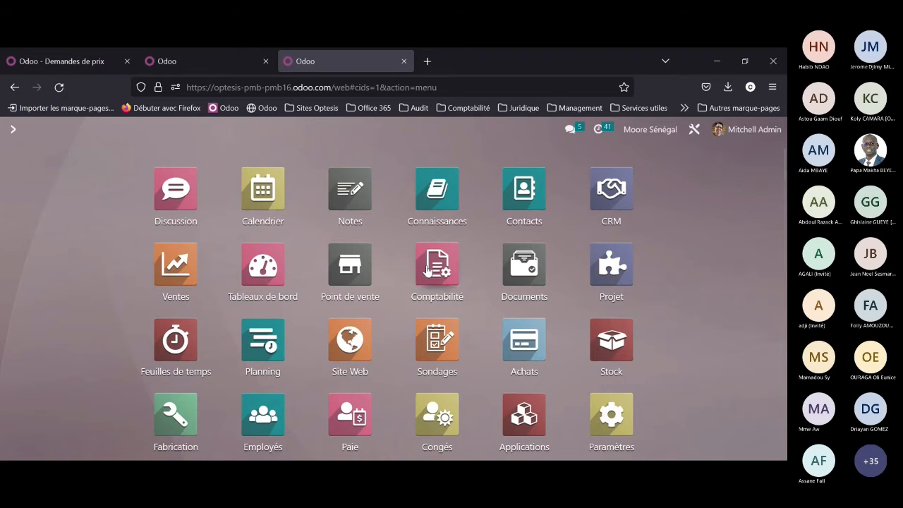
pyautogui.click(428, 272)
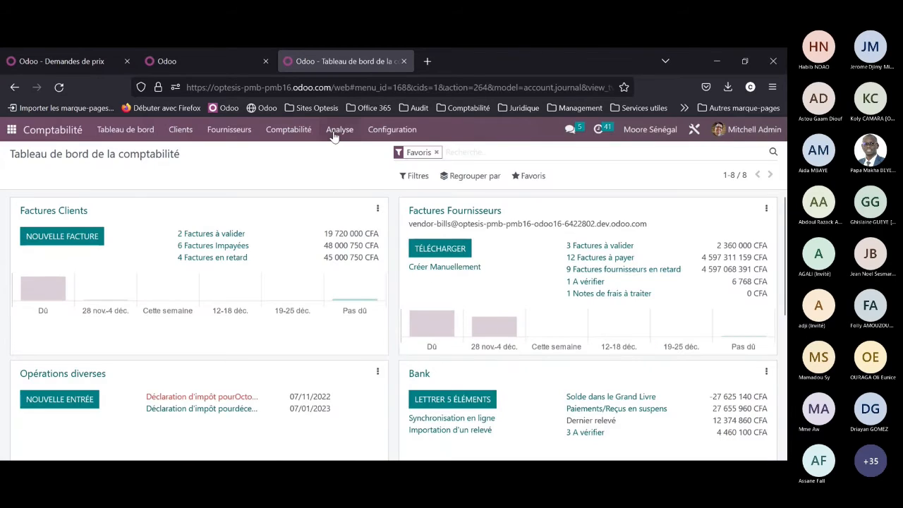
pyautogui.click(333, 134)
pyautogui.scroll(-2, 353, 247)
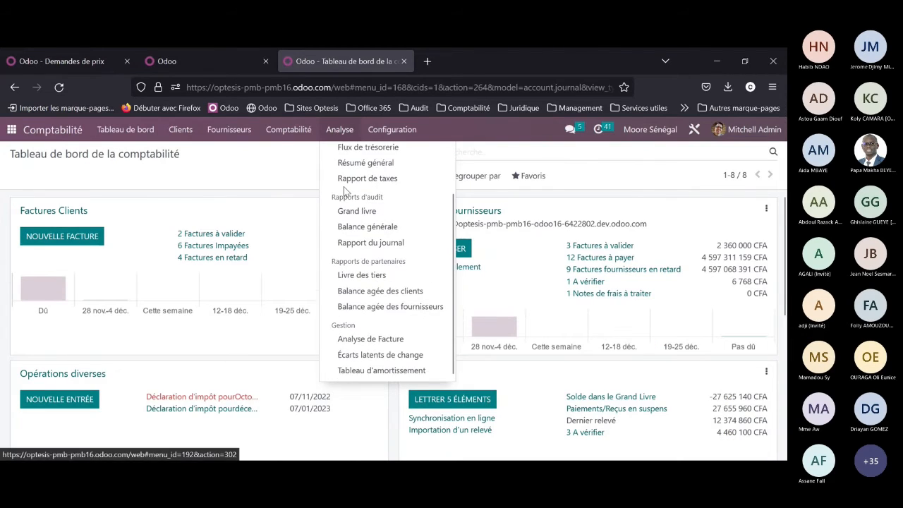
pyautogui.click(366, 360)
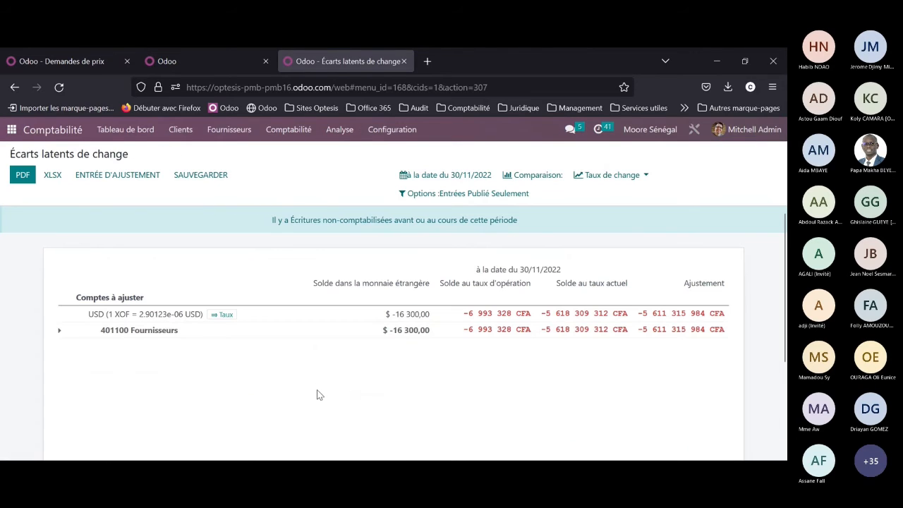
# Step: Set the Écarts latents de change report to a custom end date of 31/12/2022 and apply it
pyautogui.click(432, 176)
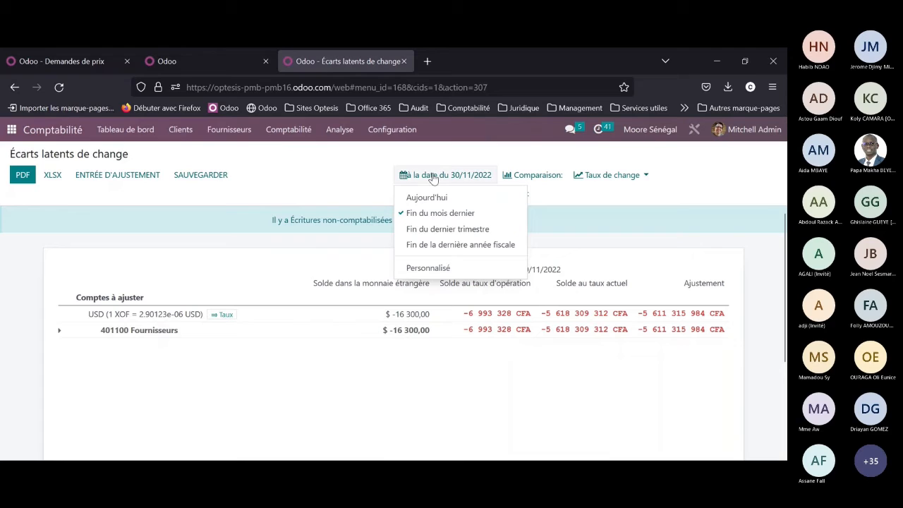
pyautogui.click(432, 268)
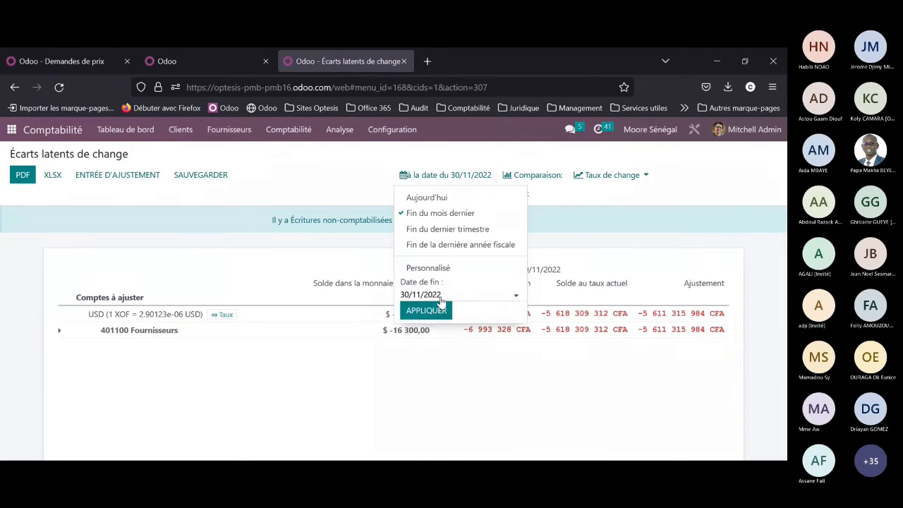
pyautogui.click(441, 299)
pyautogui.scroll(-1, 486, 361)
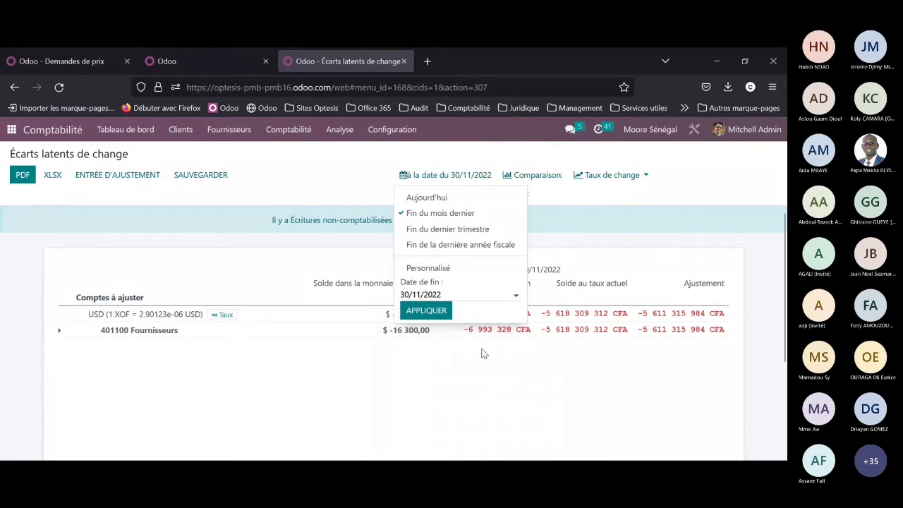
pyautogui.click(444, 300)
pyautogui.click(552, 316)
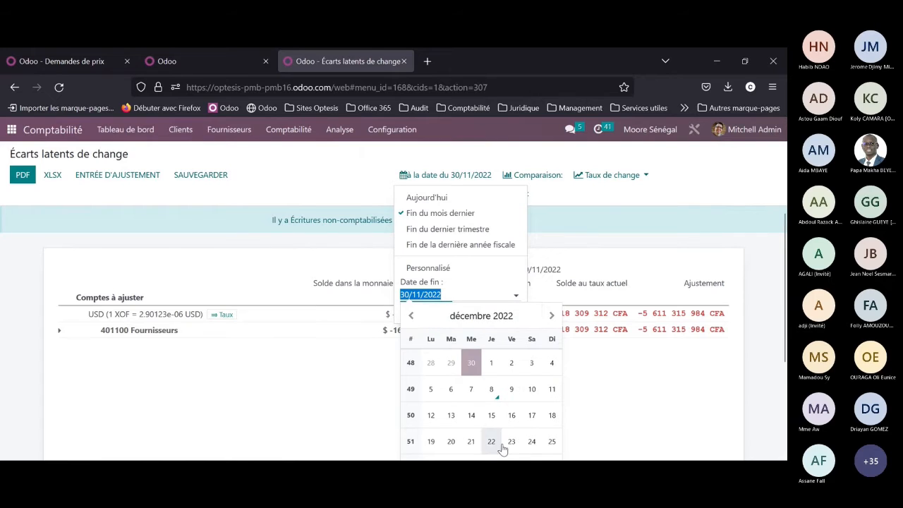
pyautogui.scroll(-1, 514, 415)
pyautogui.click(475, 298)
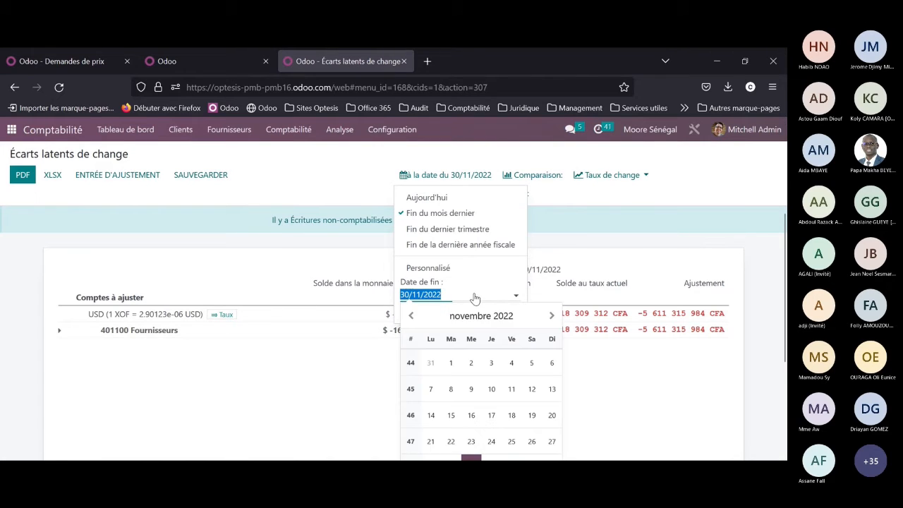
pyautogui.click(551, 316)
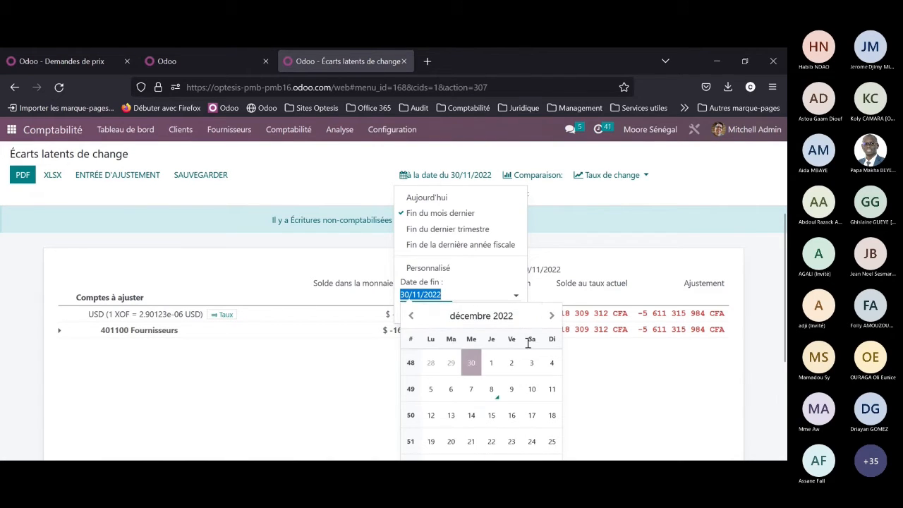
pyautogui.click(512, 463)
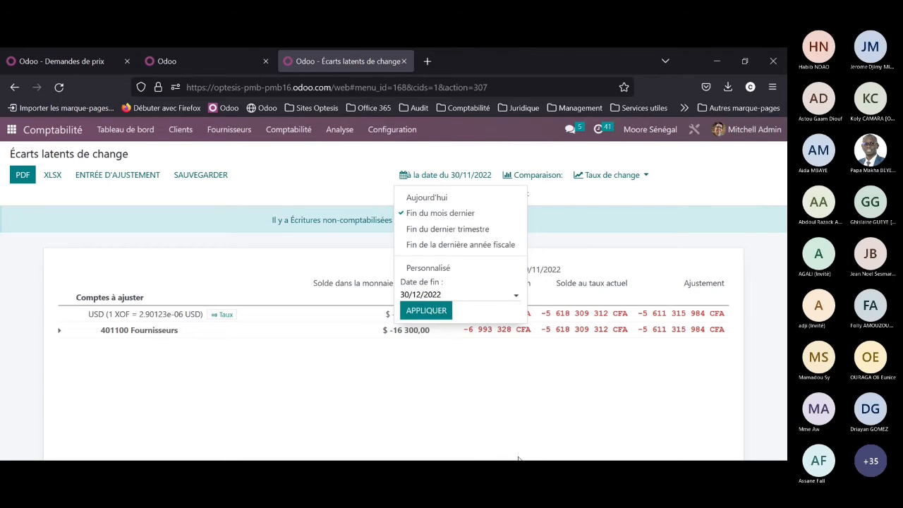
pyautogui.click(408, 297)
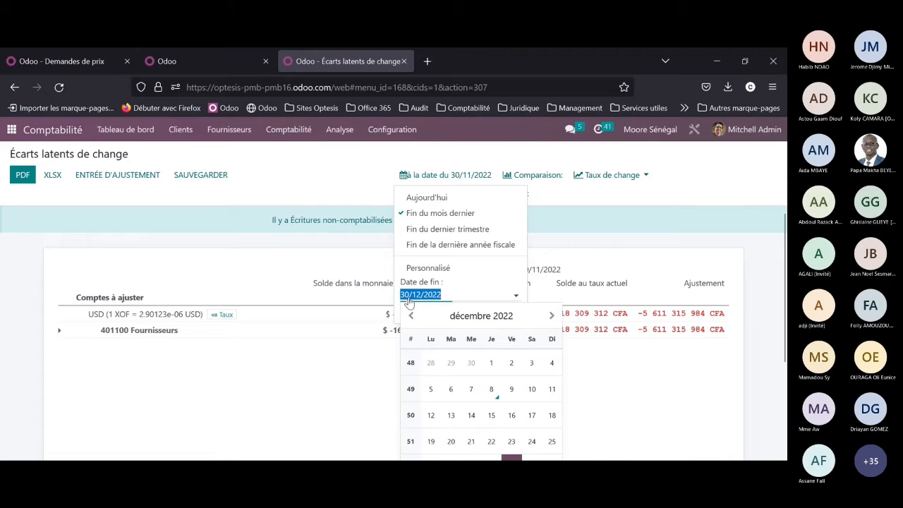
pyautogui.write('31122022')
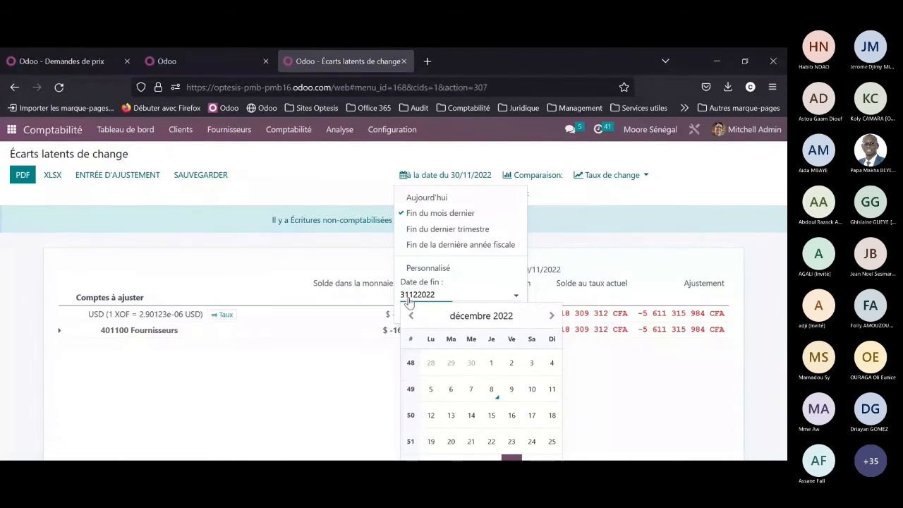
pyautogui.press('Return')
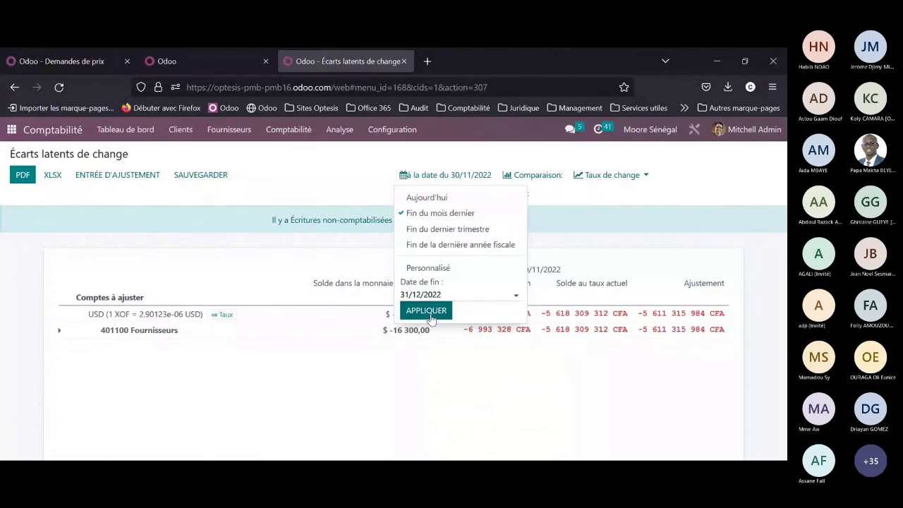
pyautogui.click(431, 316)
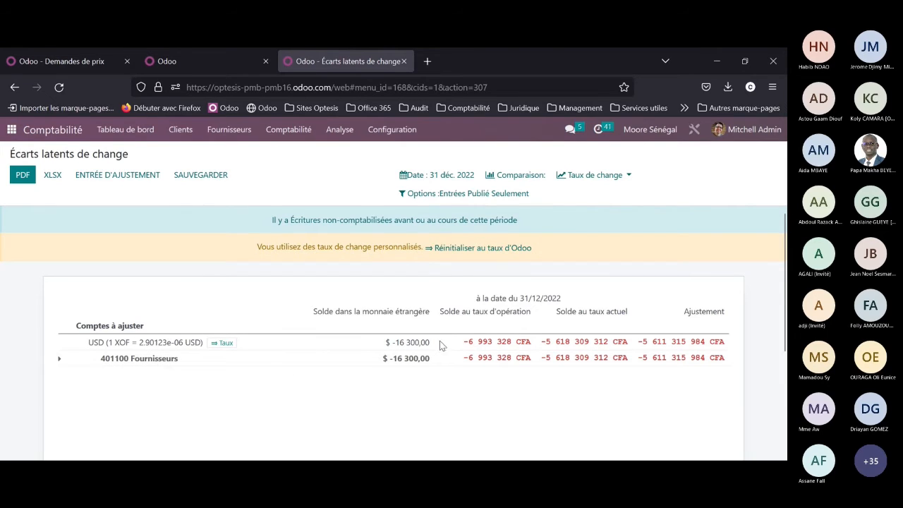
# Step: Expand account 401100 Fournisseurs in the report, open bill BILL/2022/09/0006 and review its invoice lines and dates
pyautogui.click(60, 360)
pyautogui.click(169, 376)
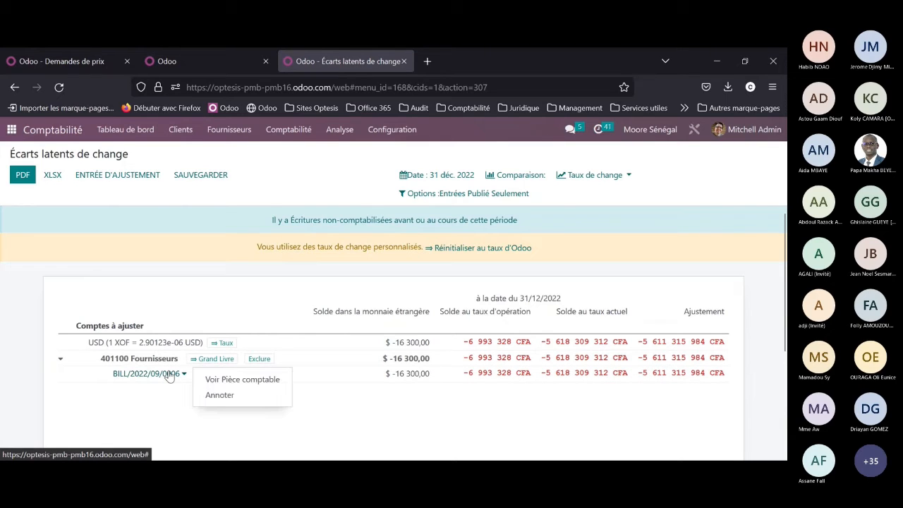
pyautogui.click(215, 383)
pyautogui.scroll(-1, 279, 349)
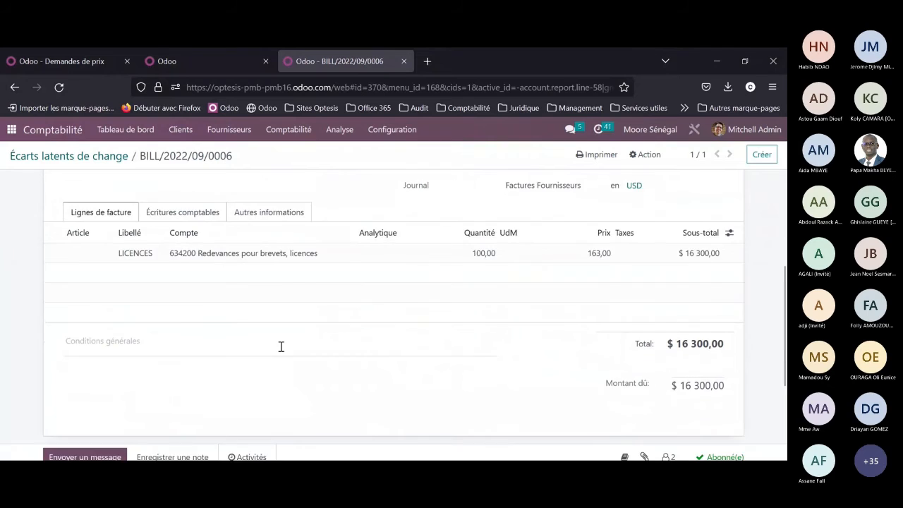
pyautogui.scroll(2, 644, 345)
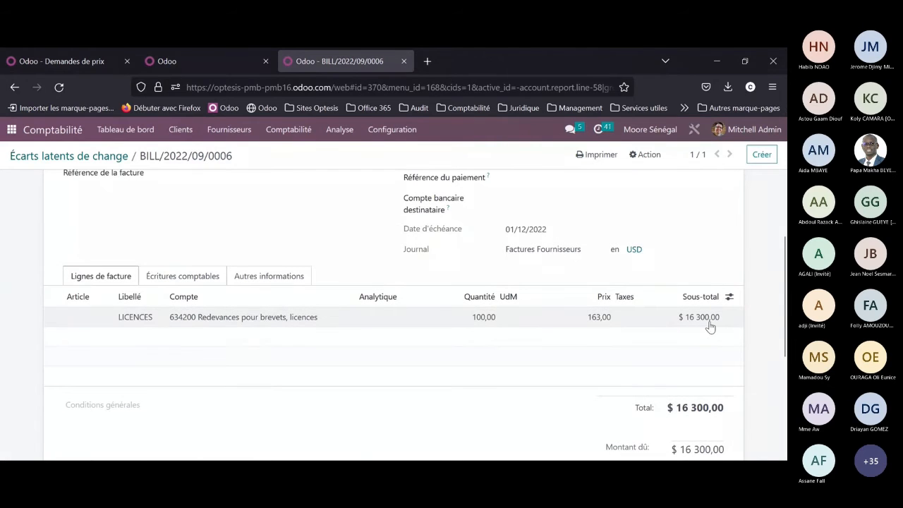
pyautogui.scroll(3, 597, 343)
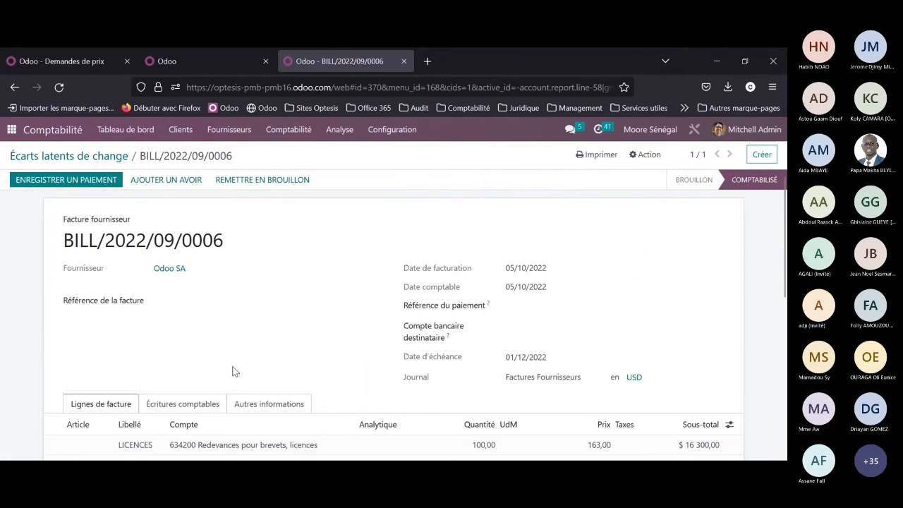
# Step: Review the bill's Écritures comptables and return to the Écarts latents de change report
pyautogui.click(185, 404)
pyautogui.scroll(-2, 530, 365)
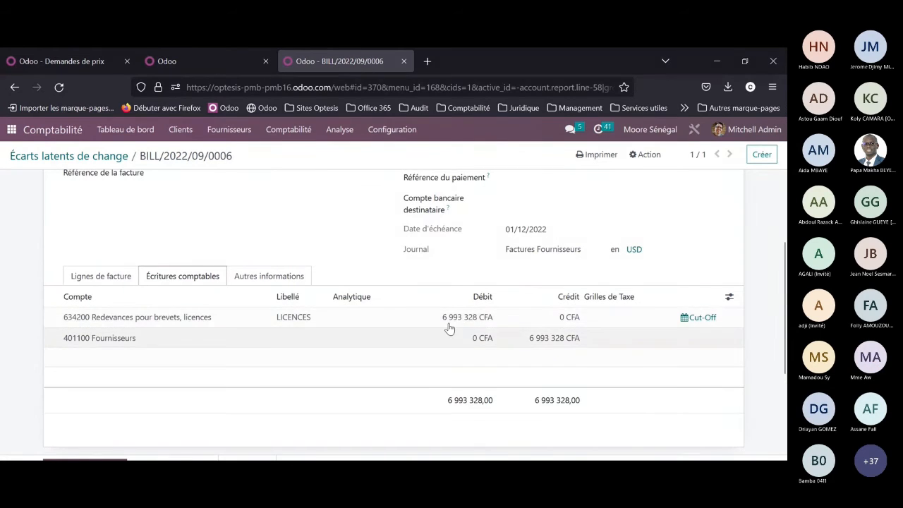
pyautogui.scroll(3, 182, 258)
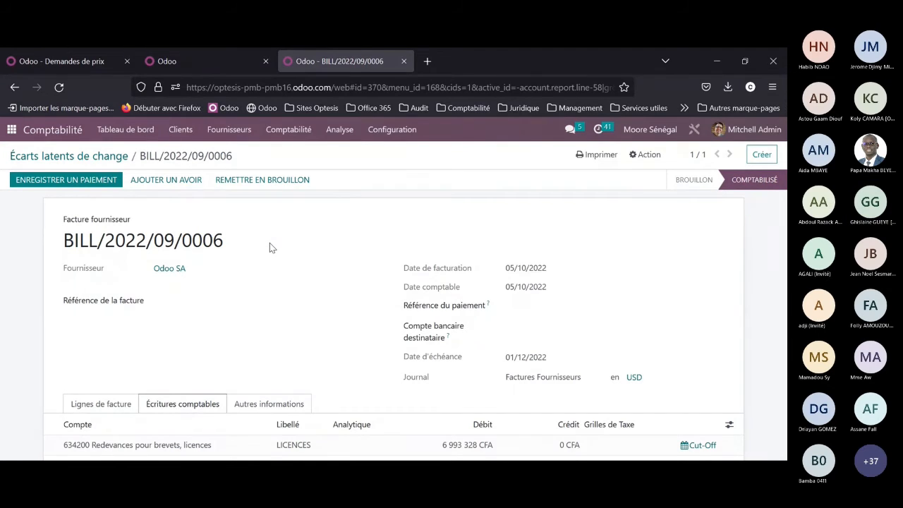
pyautogui.click(104, 157)
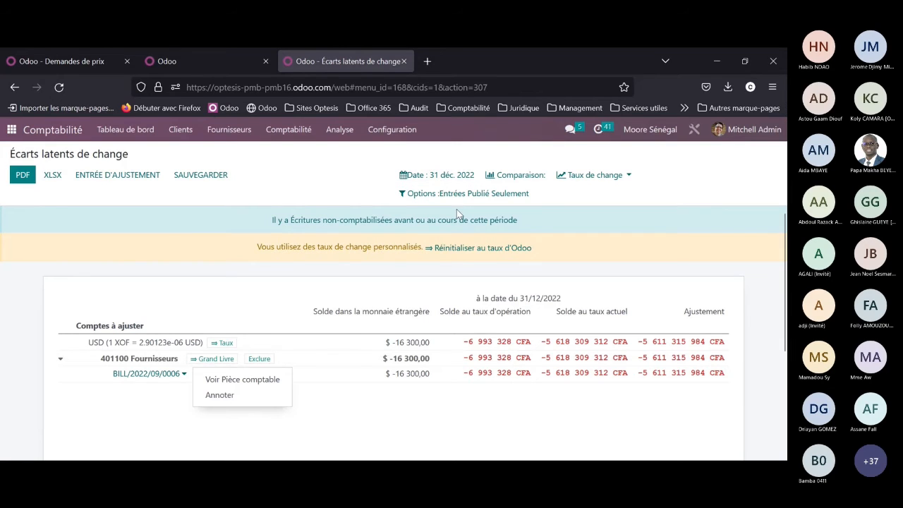
# Step: Reset the report's custom exchange rates to Odoo's rates and check the rates used for EUR, SYP and USD
pyautogui.click(457, 248)
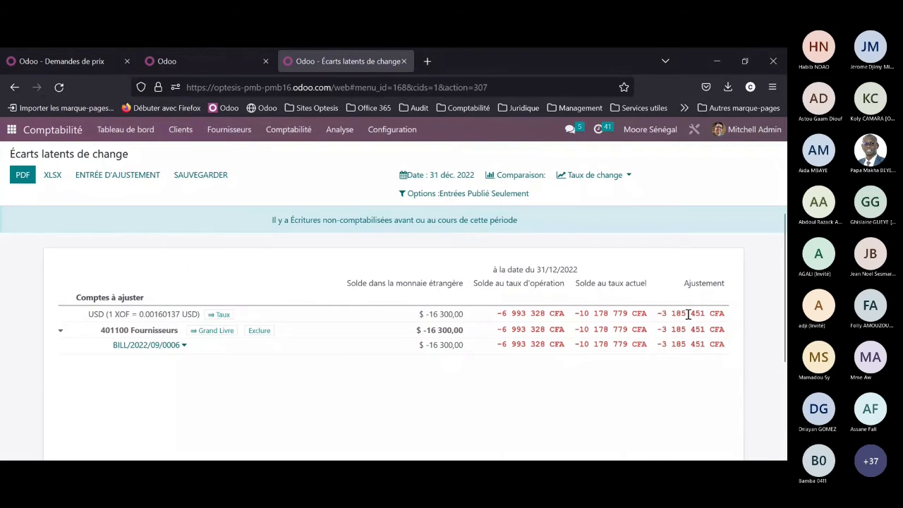
pyautogui.click(607, 176)
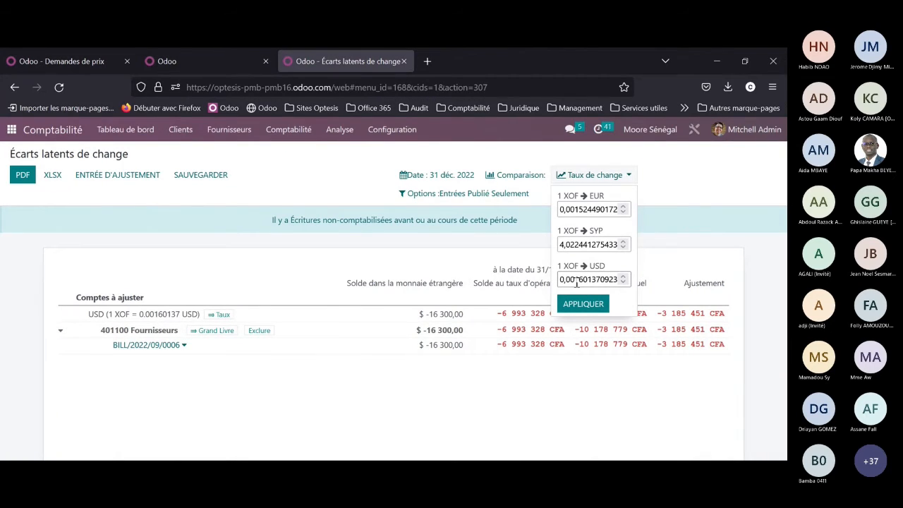
pyautogui.click(279, 226)
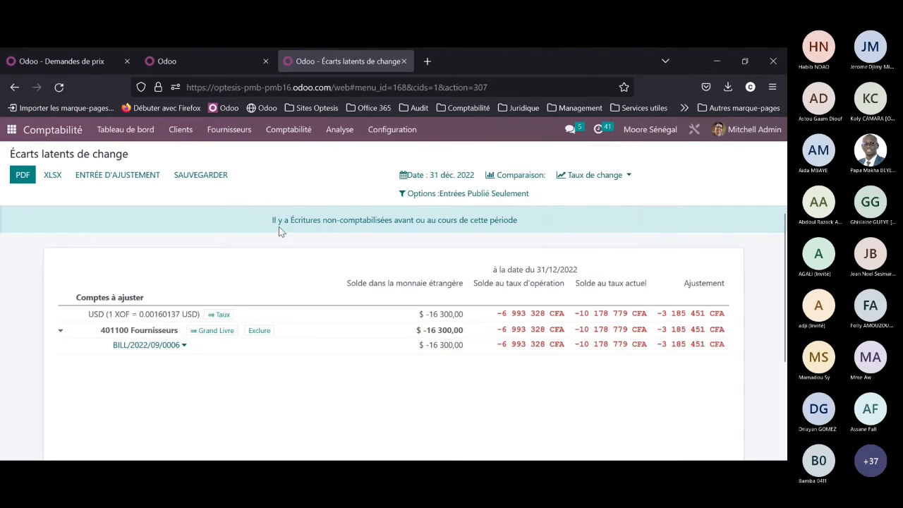
# Step: Start an adjustment entry in the Difference de change journal with expense account 676000 PERTES DE CHANGE FINANCIERES
pyautogui.click(115, 177)
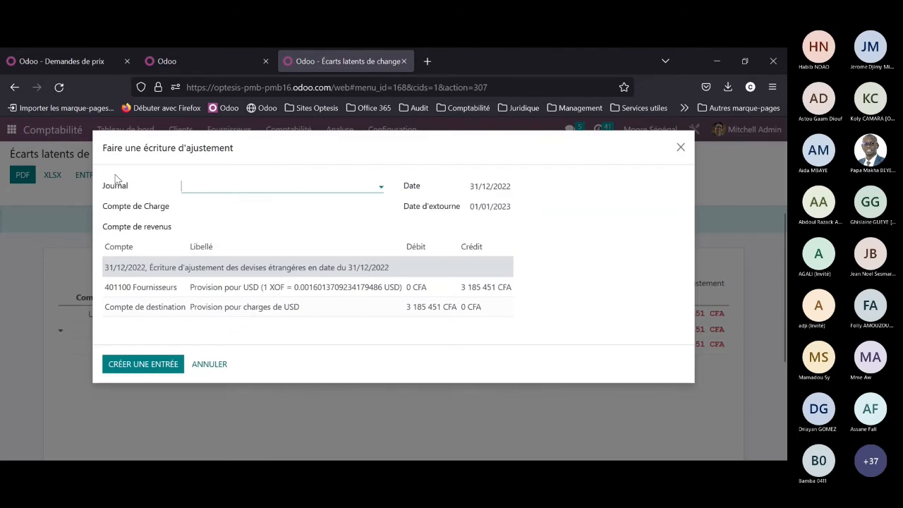
pyautogui.click(241, 186)
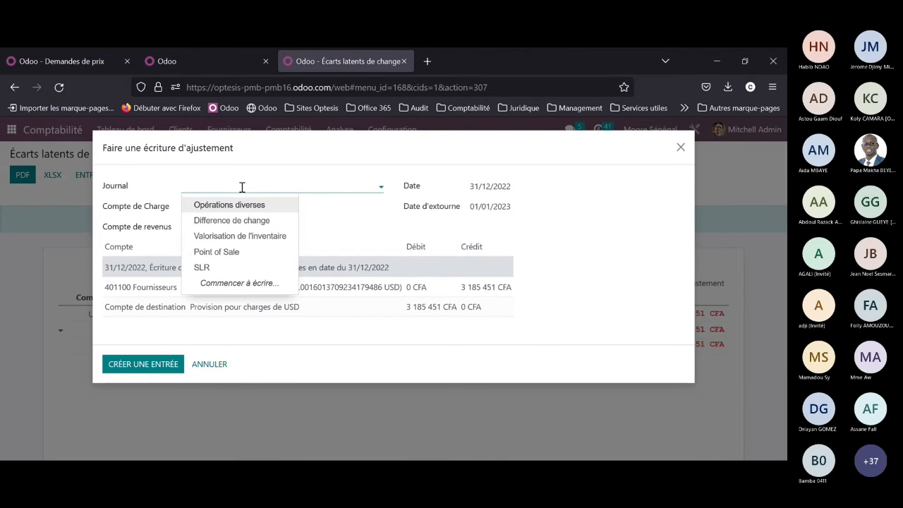
pyautogui.click(242, 221)
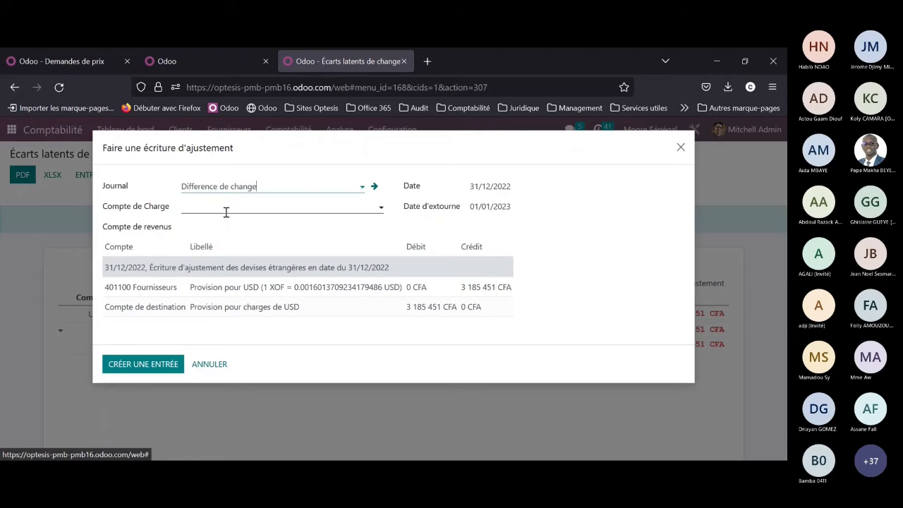
pyautogui.click(229, 208)
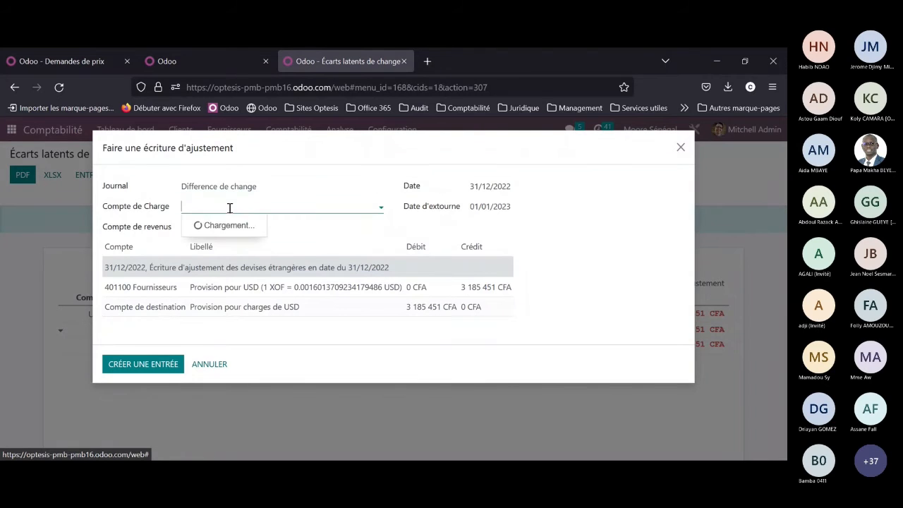
pyautogui.write('676')
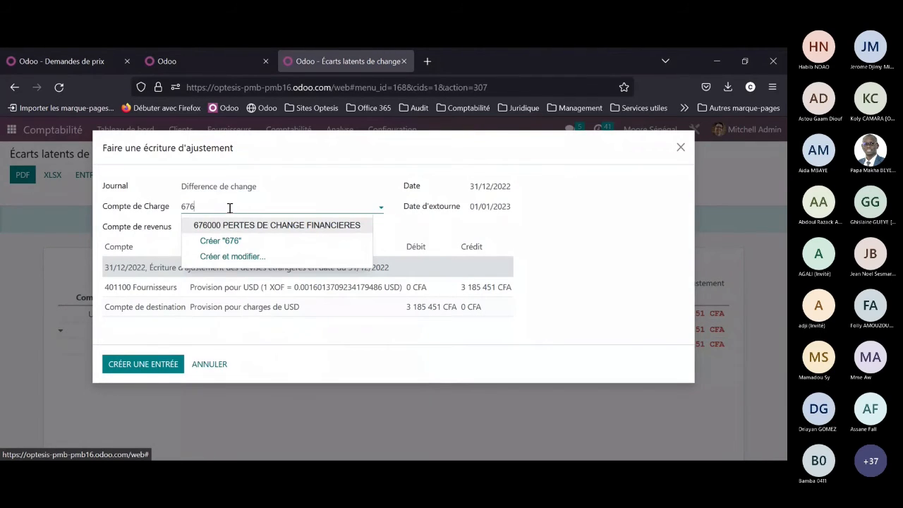
pyautogui.click(254, 225)
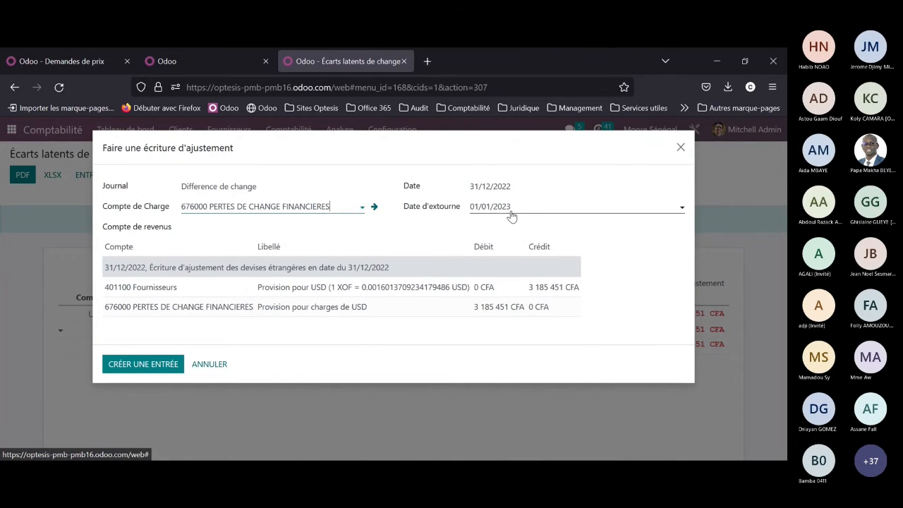
# Step: Set the adjustment's income account to 776000 GAINS DE CHANGE FINANCIERS and create the entry
pyautogui.click(122, 364)
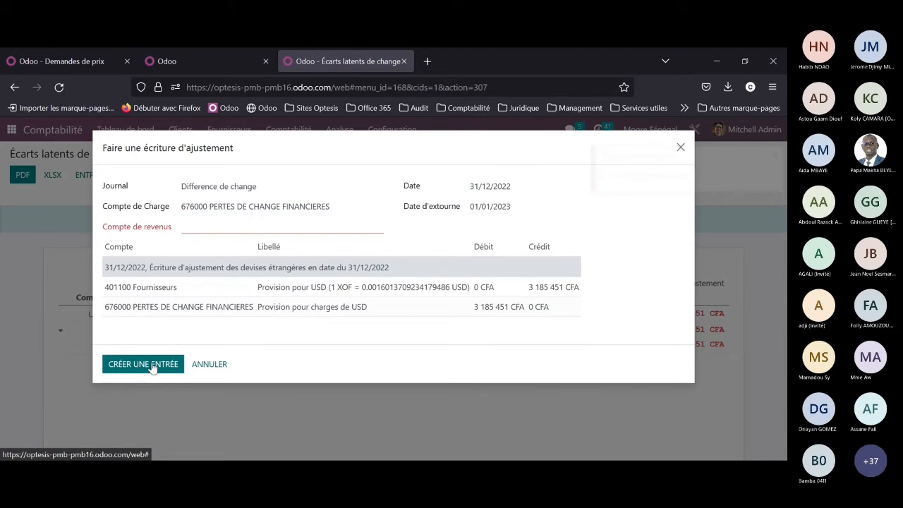
pyautogui.click(228, 226)
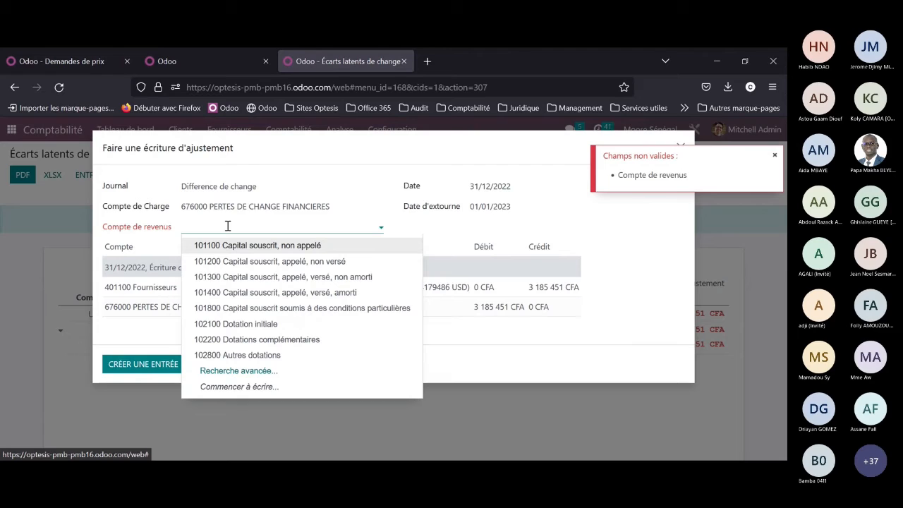
pyautogui.write('776')
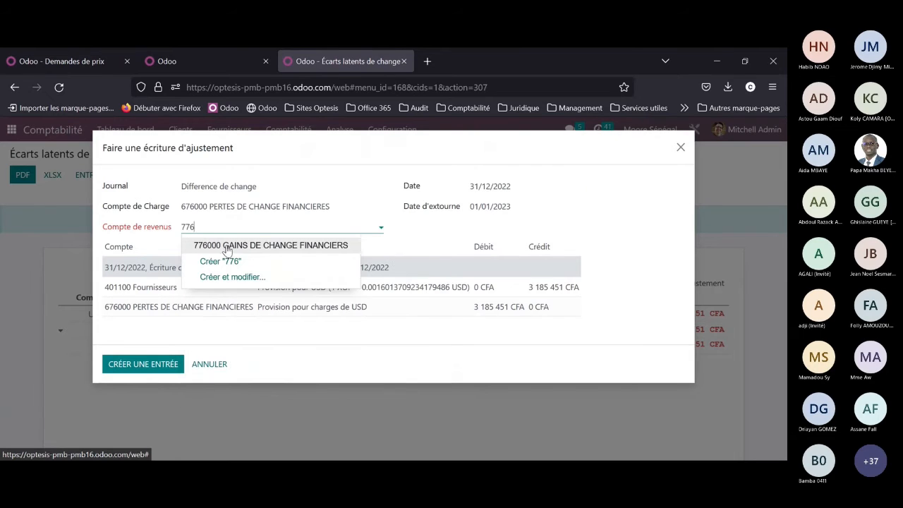
pyautogui.click(228, 247)
pyautogui.click(151, 370)
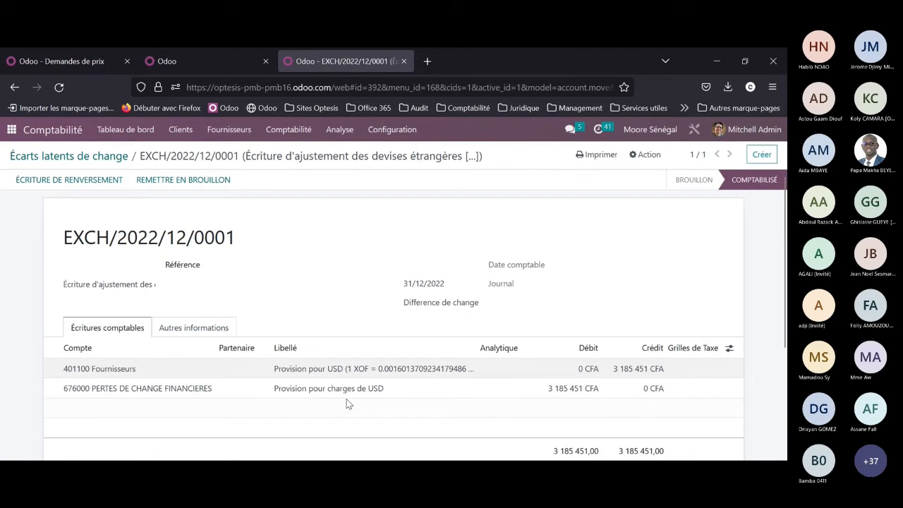
# Step: Leave the adjustment entry for the accounting dashboard and open the Rapport de taxes
pyautogui.click(111, 157)
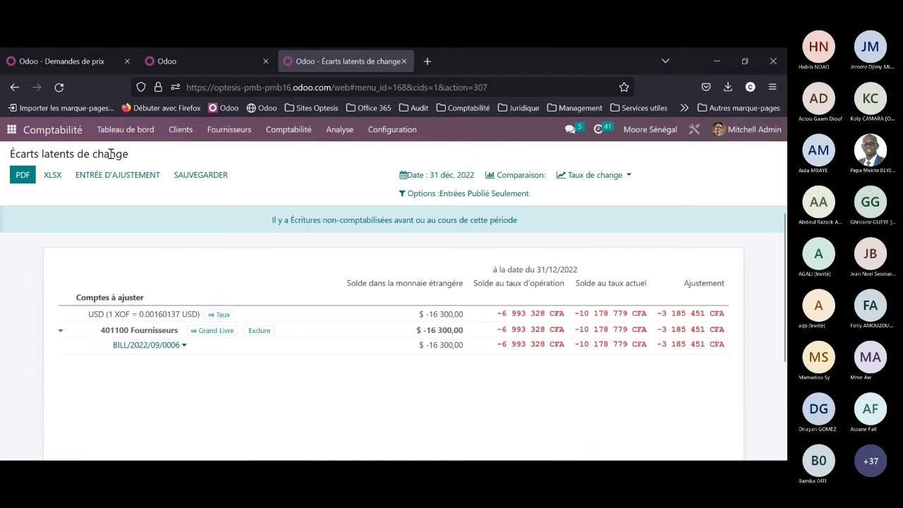
pyautogui.click(123, 132)
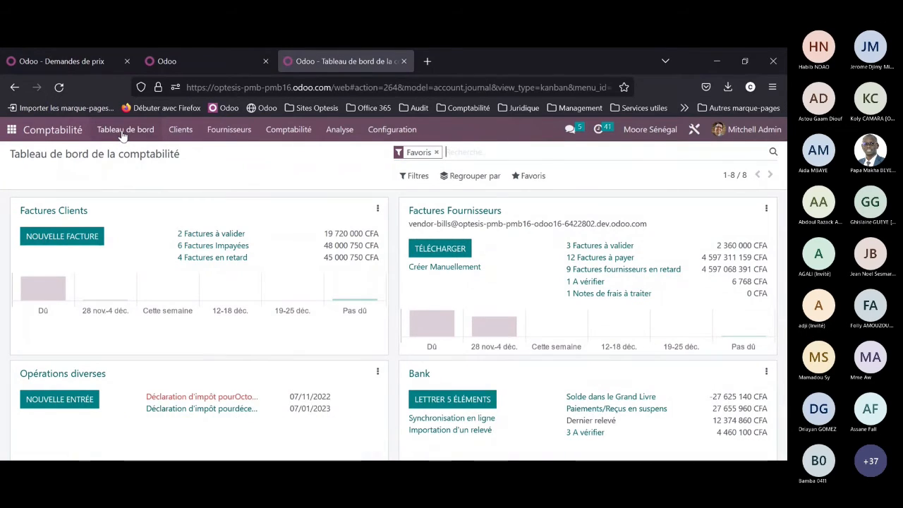
pyautogui.click(338, 134)
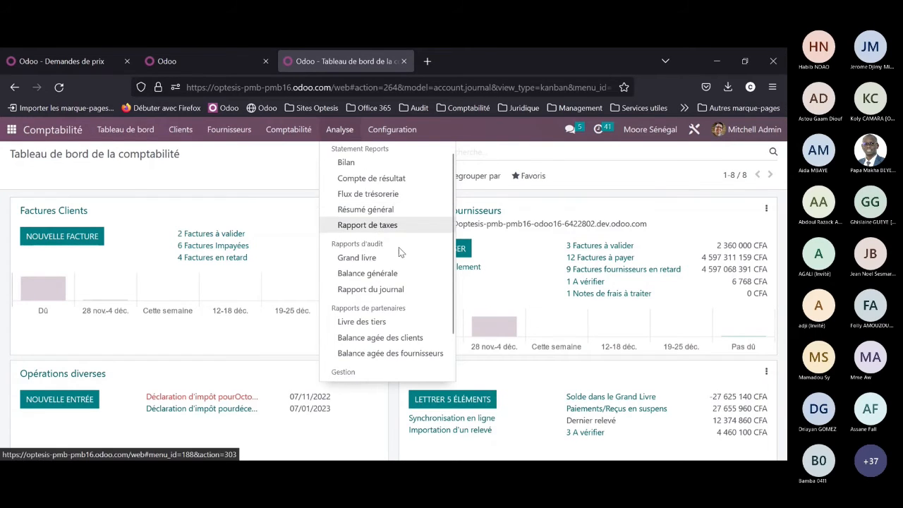
pyautogui.scroll(-1, 399, 248)
pyautogui.scroll(2, 386, 244)
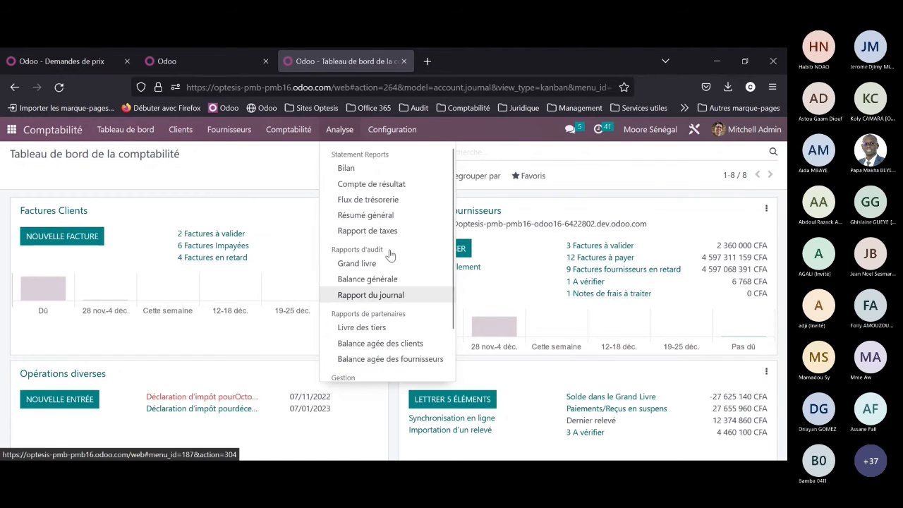
pyautogui.click(386, 237)
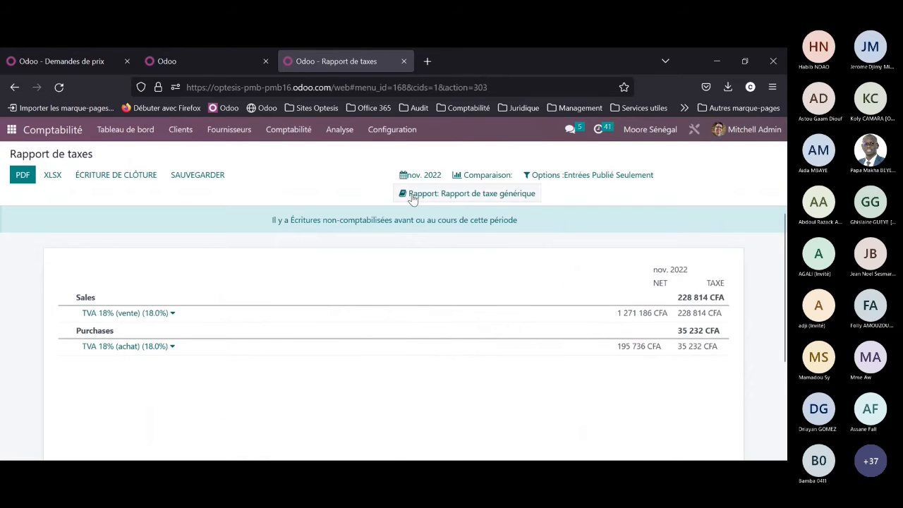
# Step: Switch the tax report to the current fiscal year and generate its closing entry
pyautogui.click(428, 176)
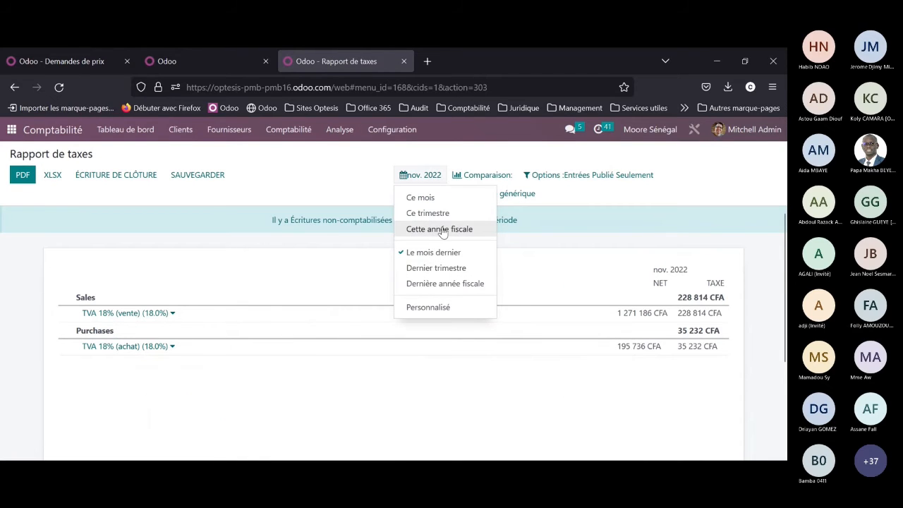
pyautogui.click(434, 228)
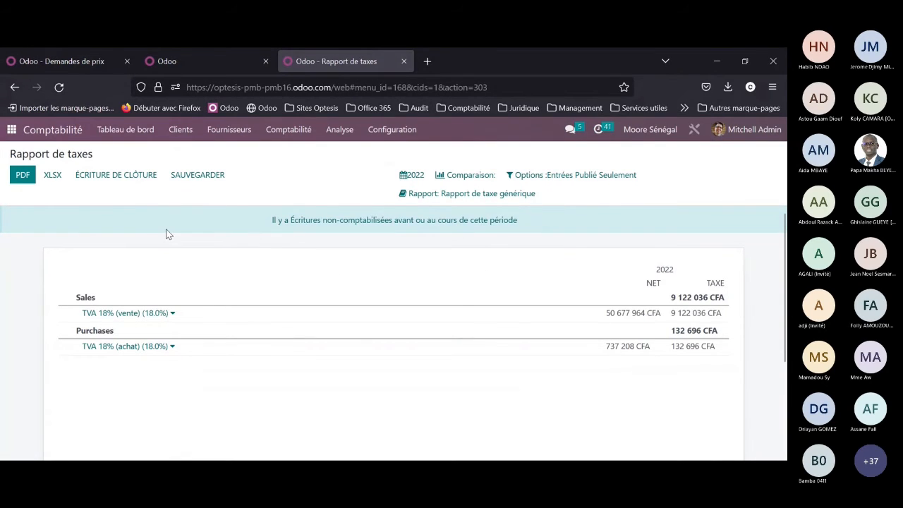
pyautogui.click(90, 181)
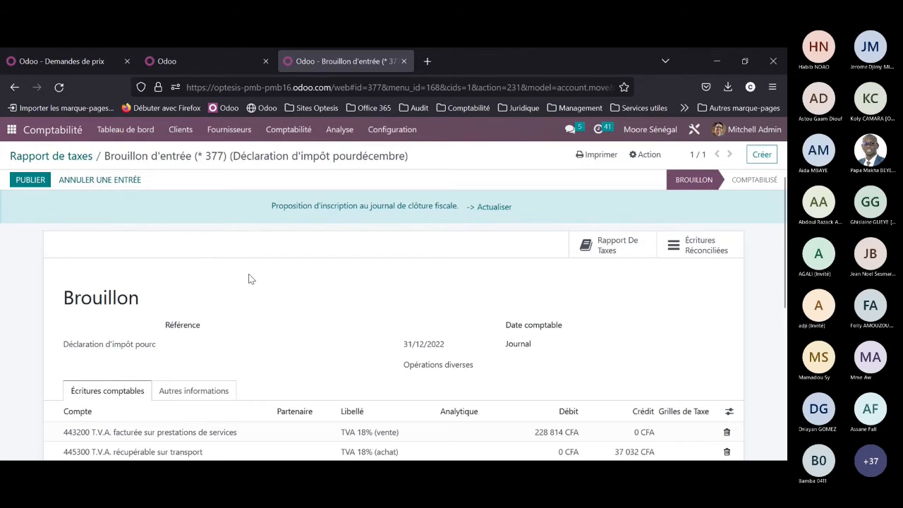
# Step: Review the journal lines of the draft December tax closing entry and post it
pyautogui.scroll(-1, 439, 353)
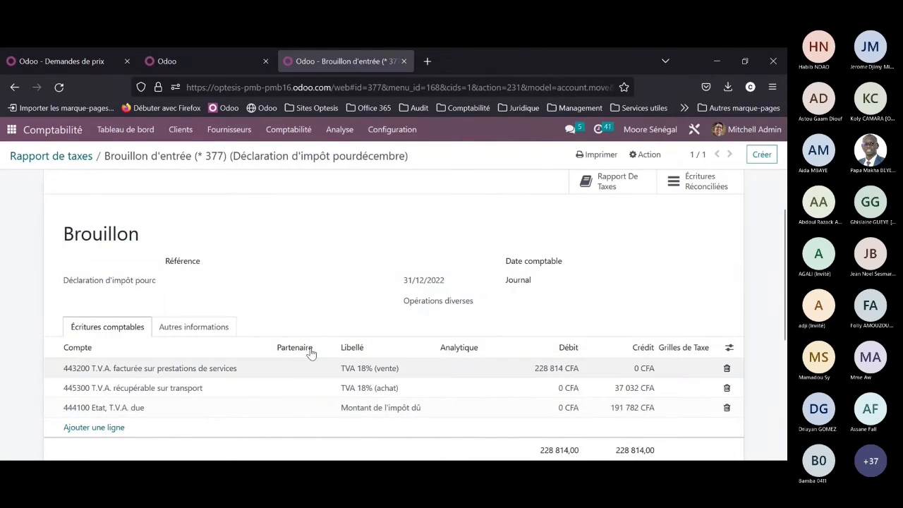
pyautogui.scroll(2, 237, 329)
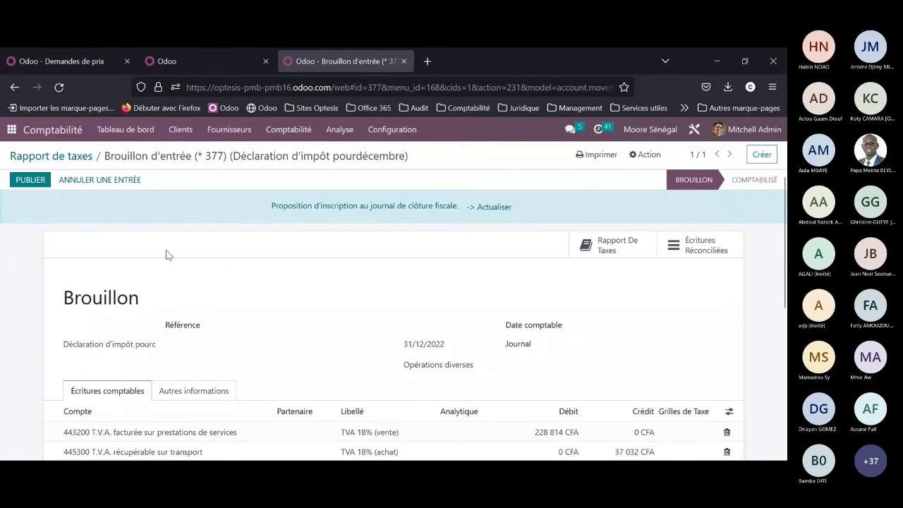
pyautogui.click(31, 181)
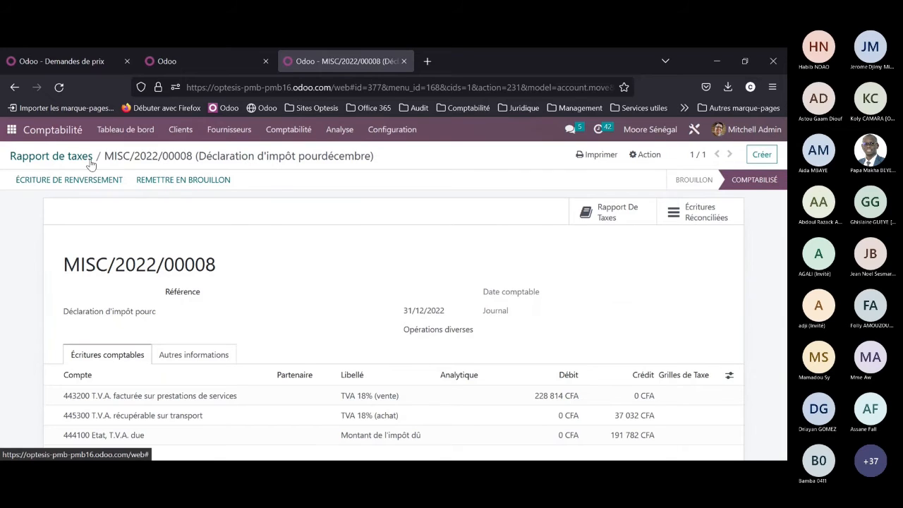
# Step: Open Lettrage, reconcile the proposed pair of USD provision entries on account 401100 Fournisseurs, and skip that account's remaining items
pyautogui.click(346, 133)
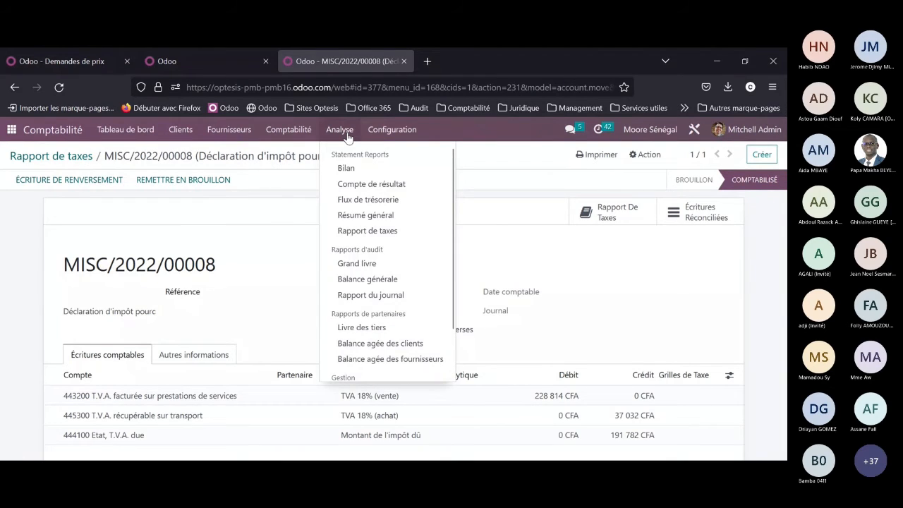
pyautogui.click(333, 318)
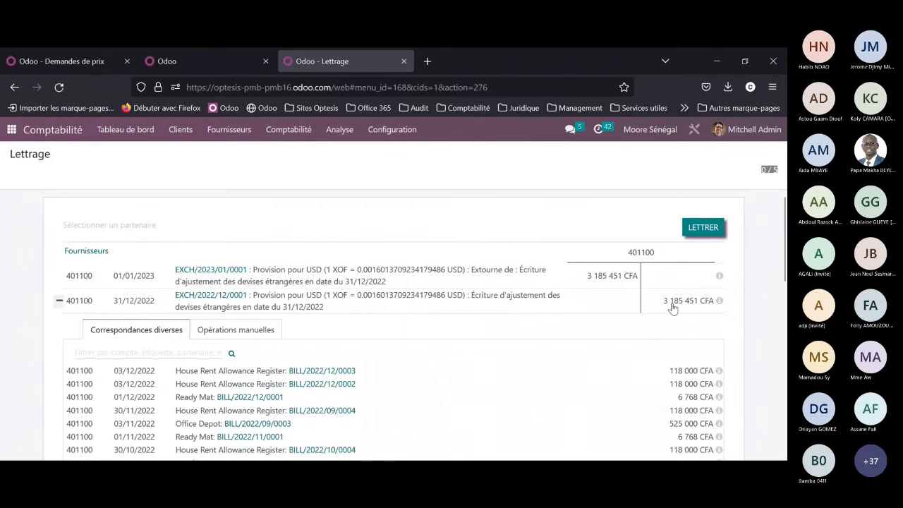
pyautogui.click(711, 228)
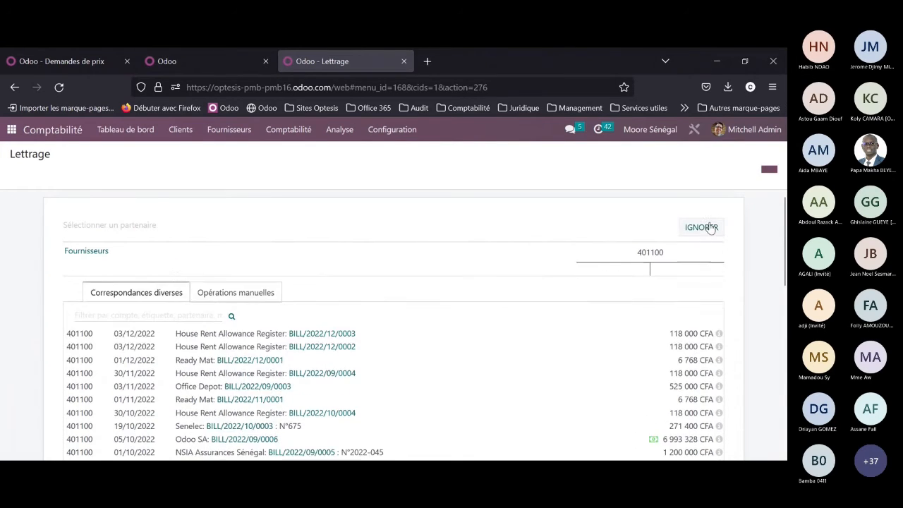
pyautogui.click(711, 228)
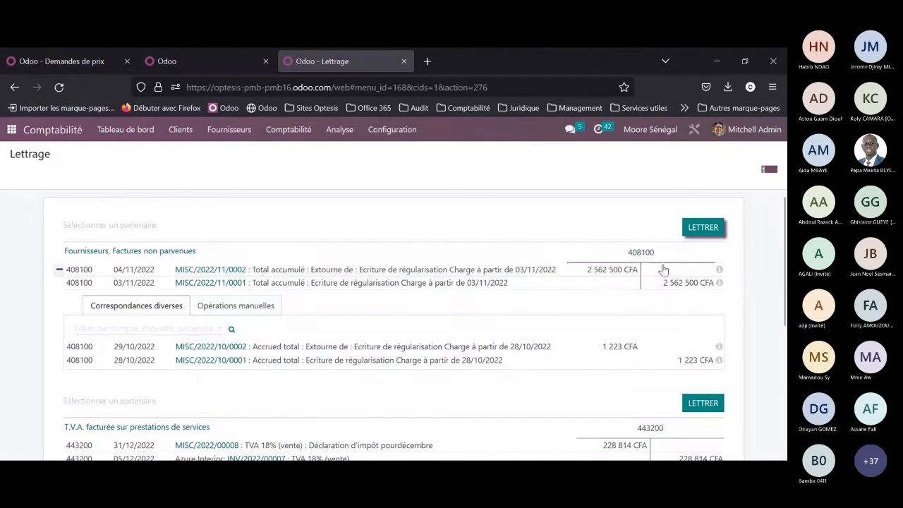
# Step: Reconcile the proposed matching entries on accounts 408100, 443200 and 514000, skipping the remaining items of each account
pyautogui.click(697, 232)
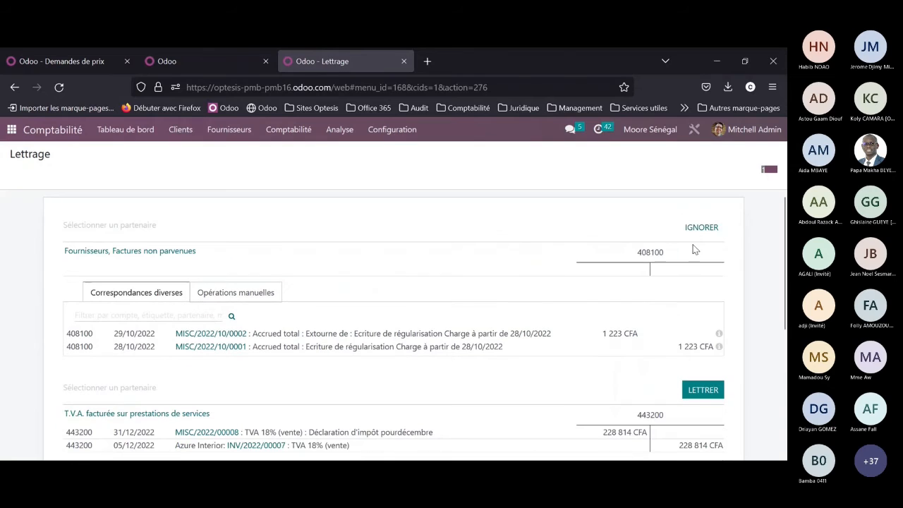
pyautogui.click(697, 232)
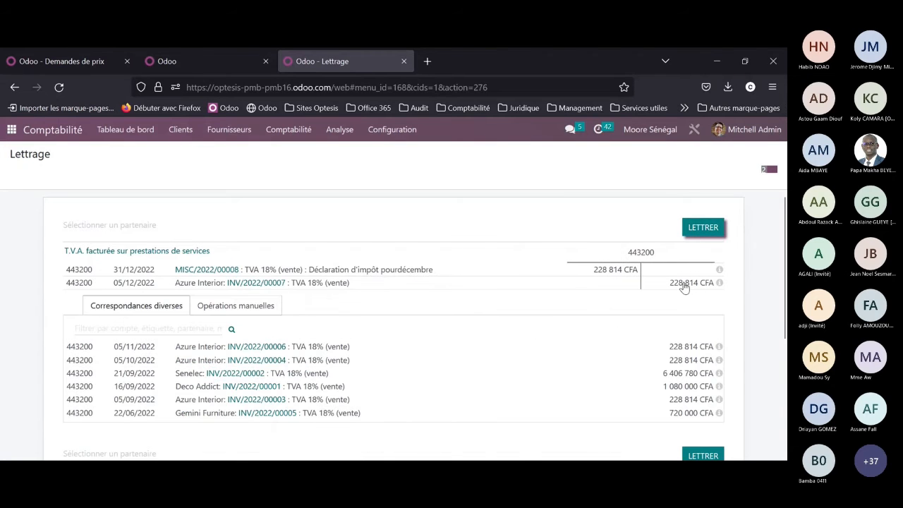
pyautogui.click(694, 236)
pyautogui.click(695, 236)
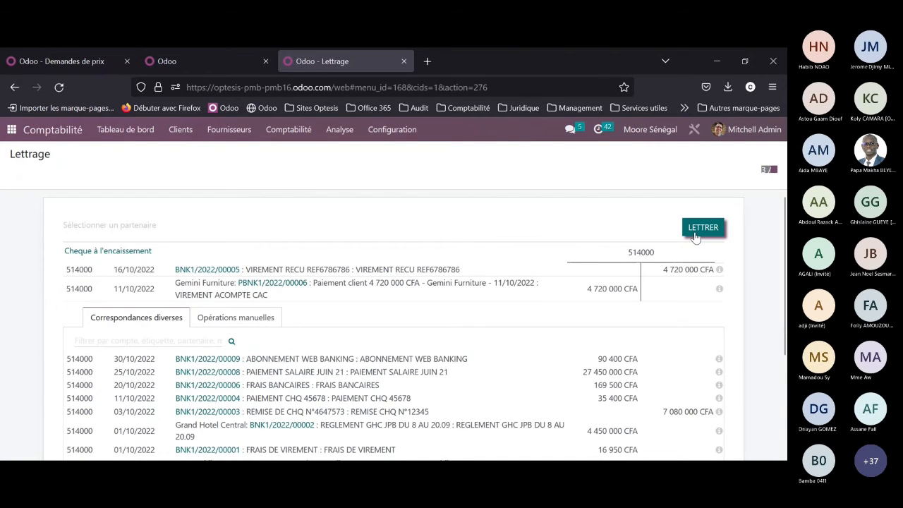
pyautogui.click(696, 237)
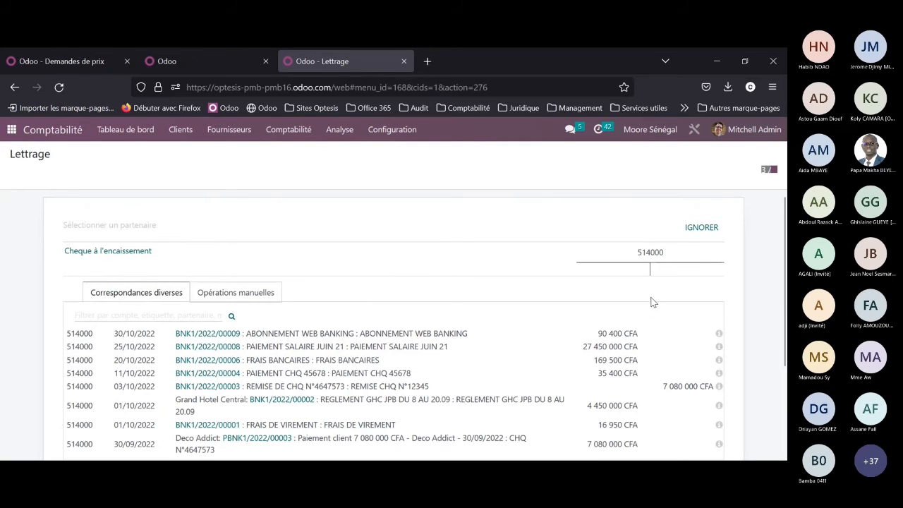
pyautogui.click(694, 236)
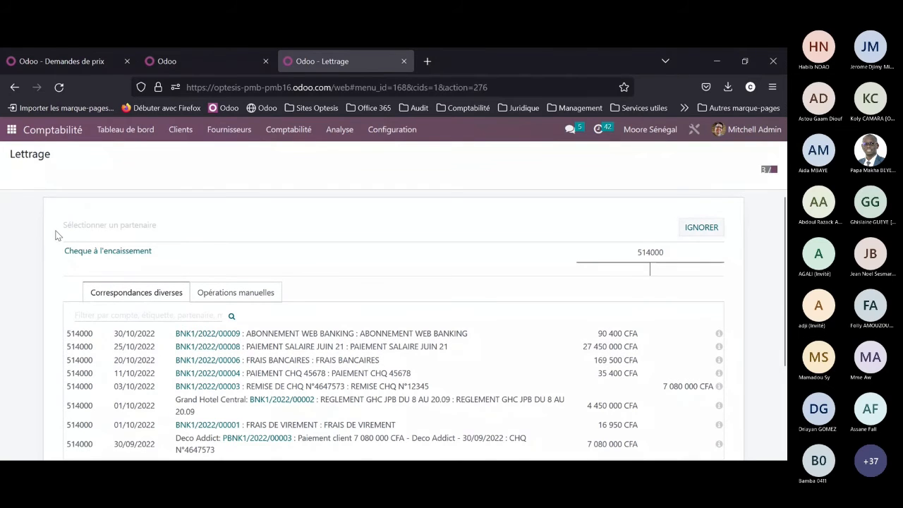
pyautogui.click(99, 227)
pyautogui.click(87, 258)
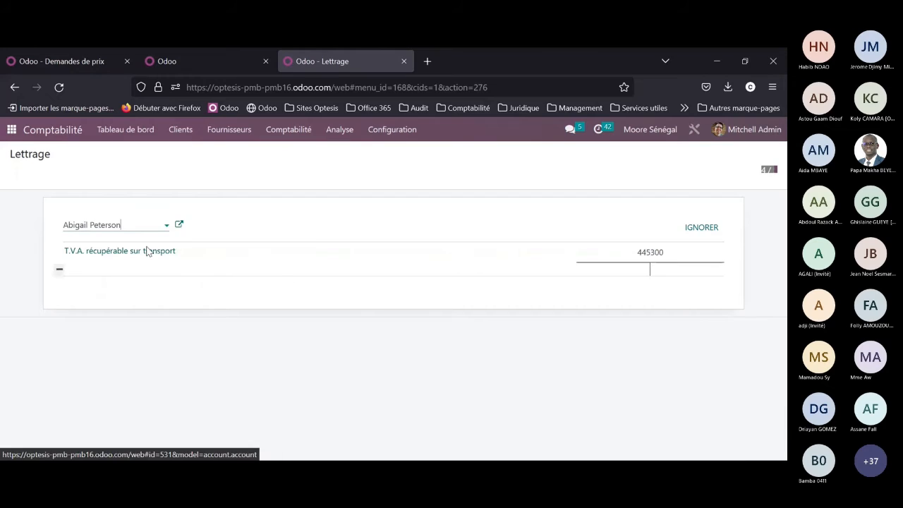
pyautogui.press('BackSpace')
pyautogui.press('BackSpace')
pyautogui.press('BackSpace')
pyautogui.press('BackSpace')
pyautogui.press('BackSpace')
pyautogui.press('BackSpace')
pyautogui.press('BackSpace')
pyautogui.press('BackSpace')
pyautogui.press('BackSpace')
pyautogui.press('BackSpace')
pyautogui.press('BackSpace')
pyautogui.press('BackSpace')
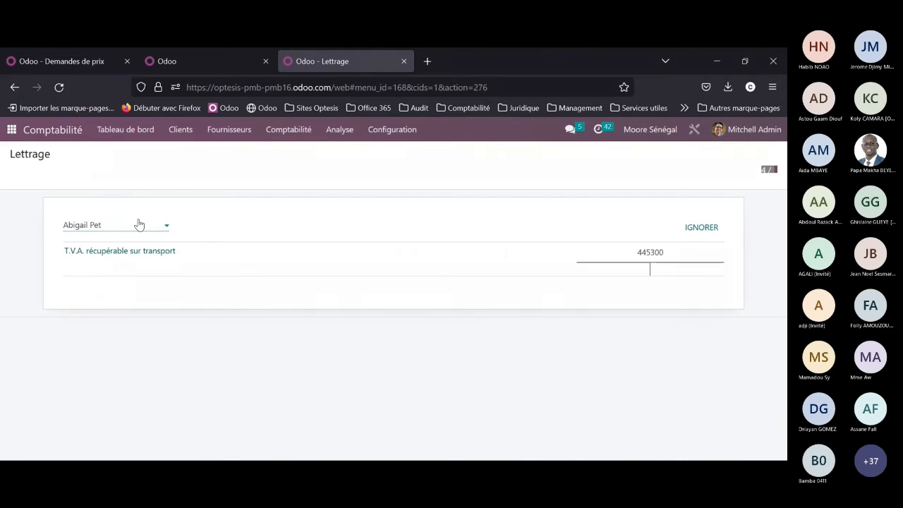
pyautogui.press('BackSpace')
pyautogui.press('BackSpace')
pyautogui.press('BackSpace')
pyautogui.press('BackSpace')
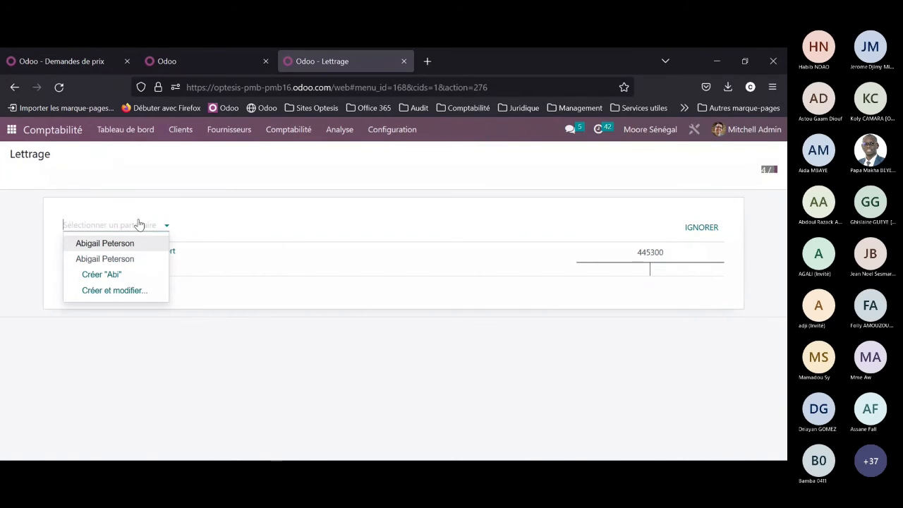
# Step: Skip account 445300 in the reconciliation and open the Balance générale to review the December 2022 account balances
pyautogui.click(703, 229)
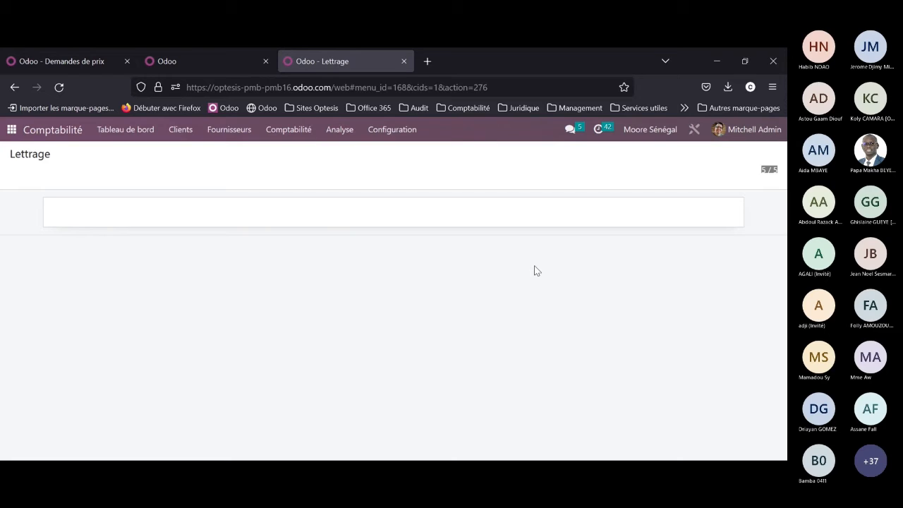
pyautogui.click(343, 140)
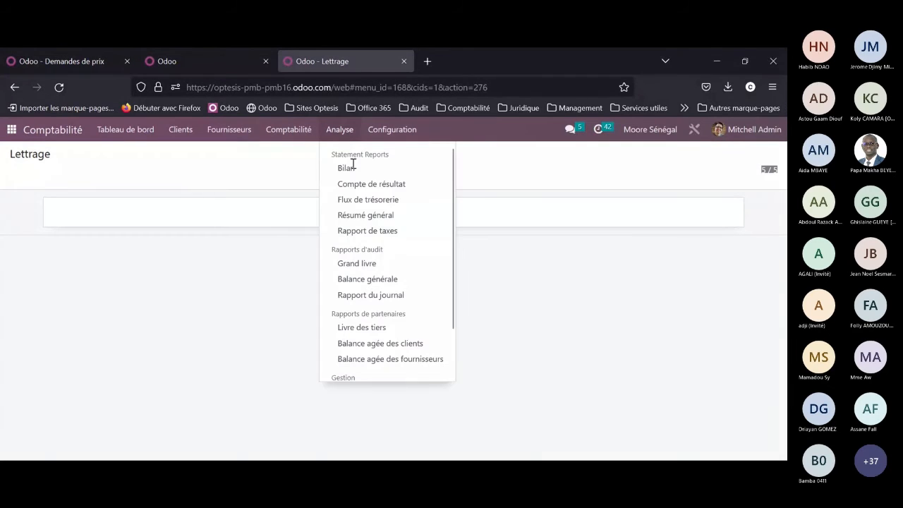
pyautogui.click(369, 279)
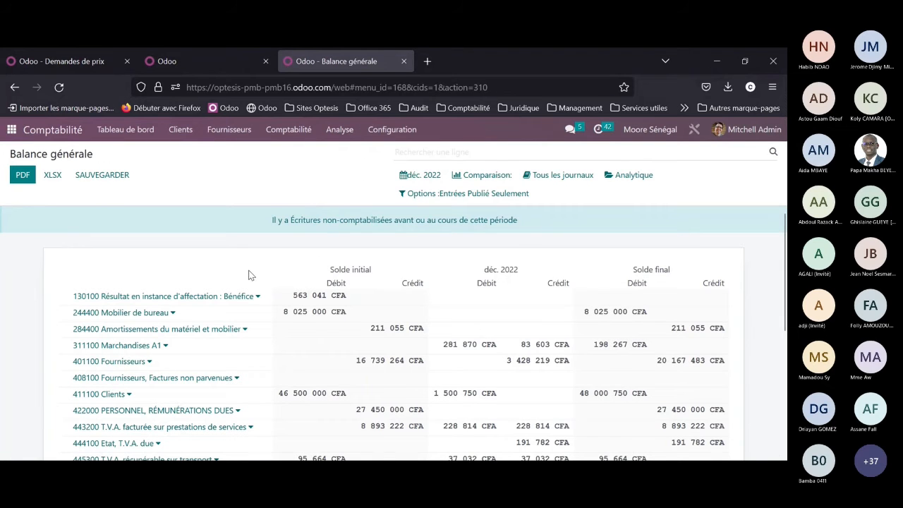
pyautogui.scroll(-2, 249, 275)
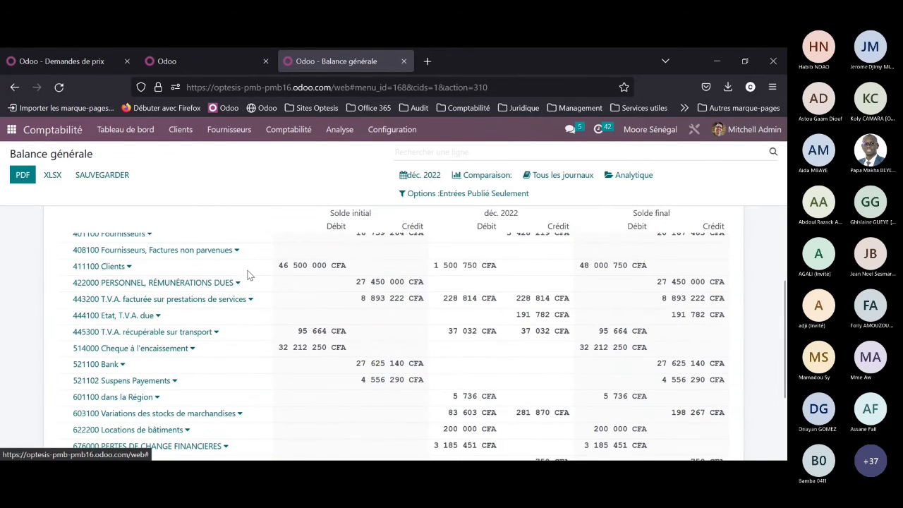
pyautogui.scroll(2, 248, 276)
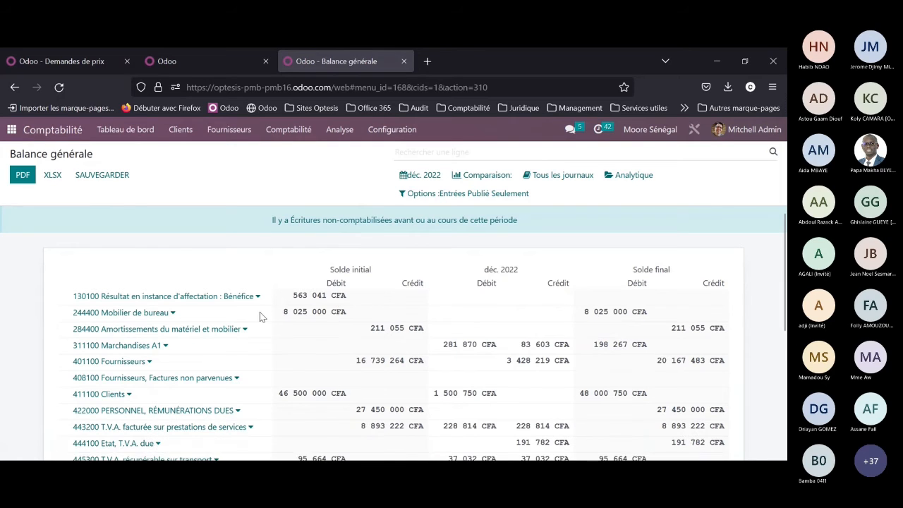
pyautogui.scroll(-1, 259, 317)
pyautogui.scroll(-1, 260, 315)
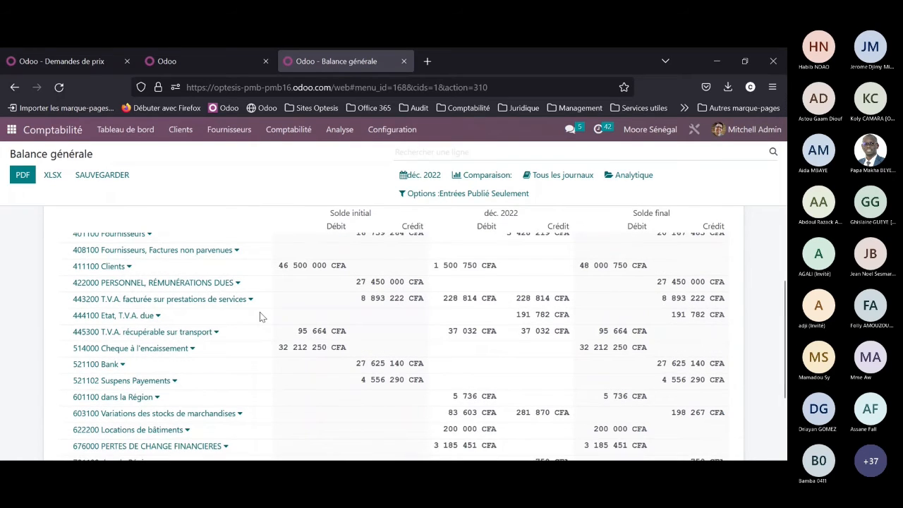
pyautogui.scroll(-1, 260, 317)
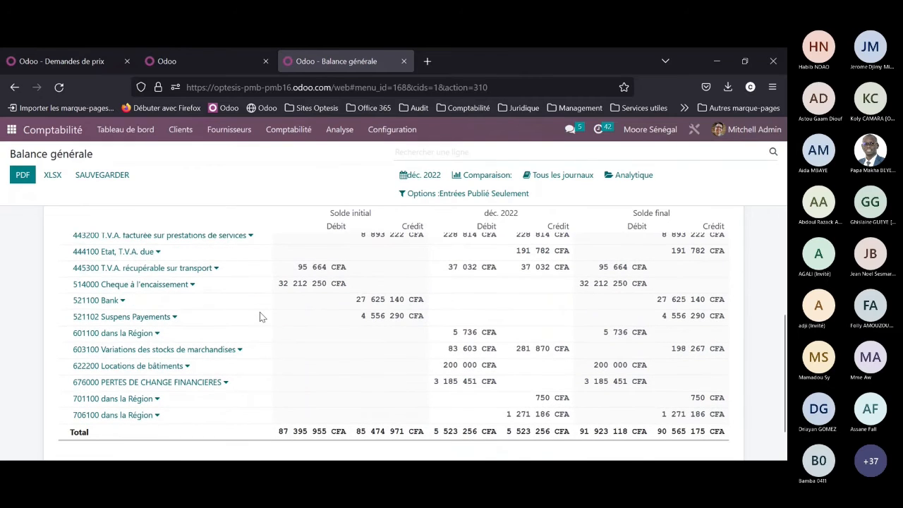
pyautogui.scroll(1, 260, 317)
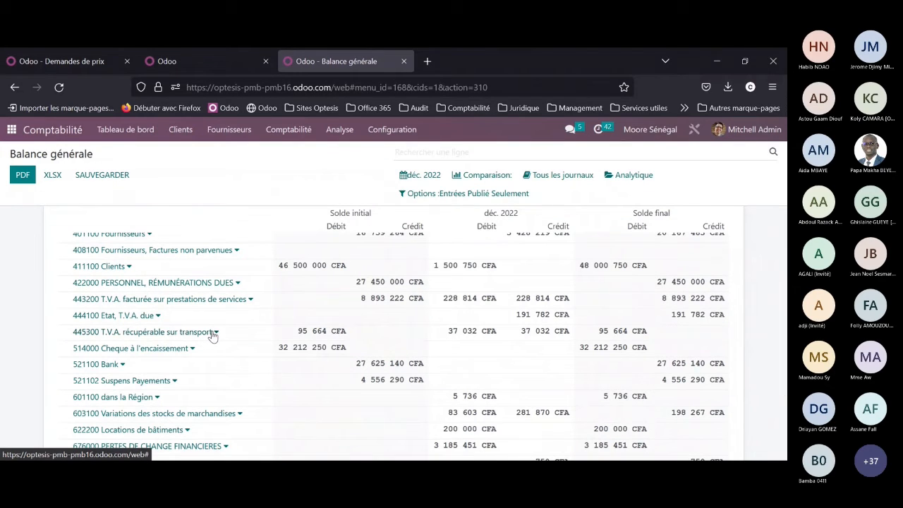
# Step: Annotate account 445300 T.V.A. récupérable sur transport with the footnote "VERIFIER L'IMPUTATION DU COMPTE" and save it
pyautogui.click(215, 332)
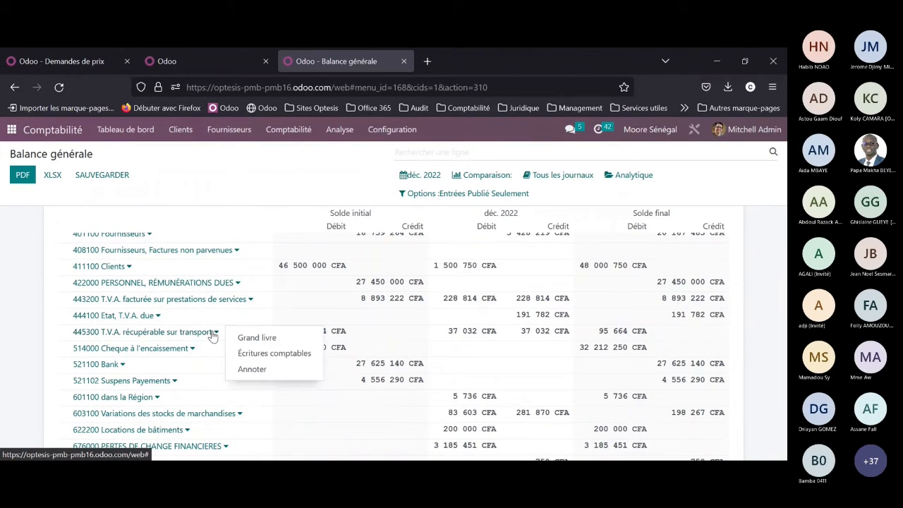
pyautogui.click(251, 370)
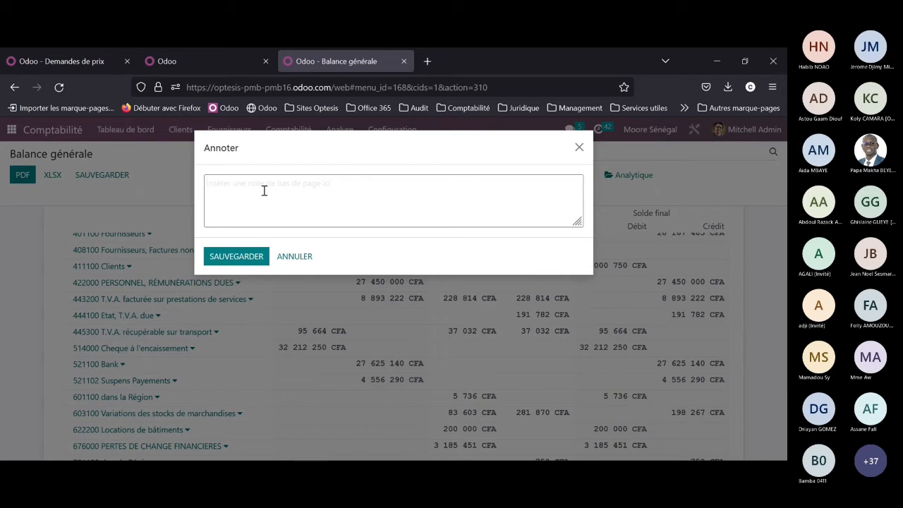
pyautogui.write('VERIFIER L4I')
pyautogui.press('BackSpace')
pyautogui.press('BackSpace')
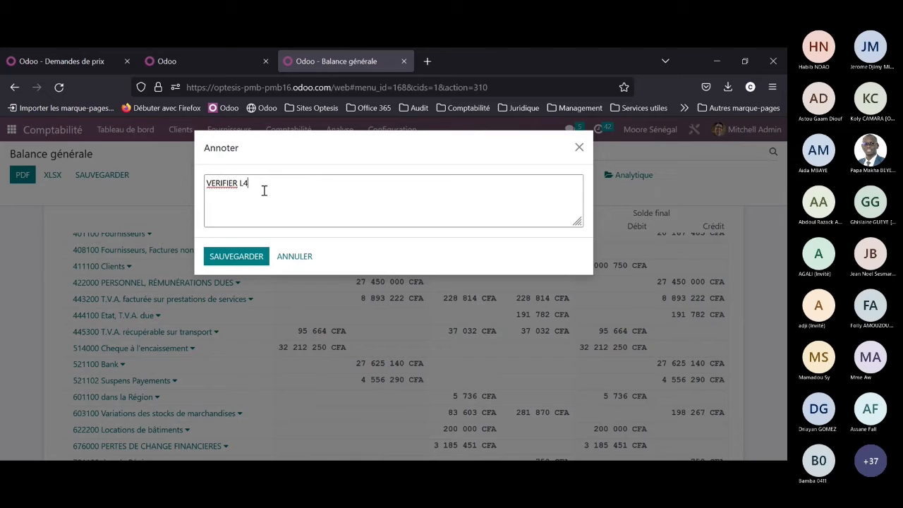
pyautogui.write("'IMPUTATION DU COMPTE")
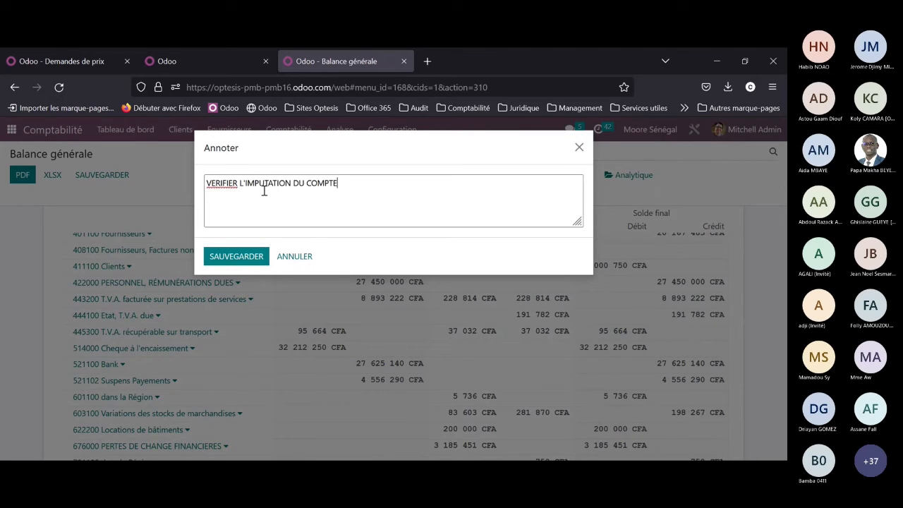
pyautogui.click(236, 257)
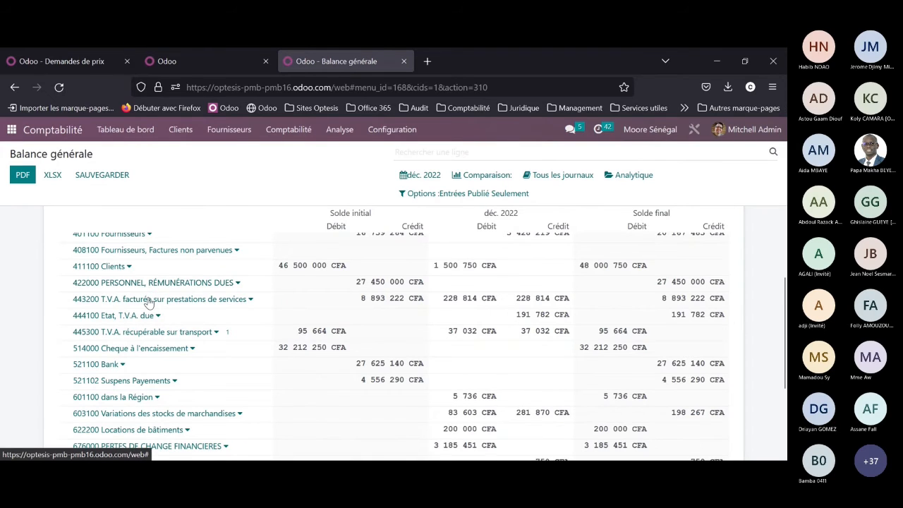
# Step: Check the footnote marker beside account 445300 and the footnote text below the trial balance total
pyautogui.scroll(-3, 121, 310)
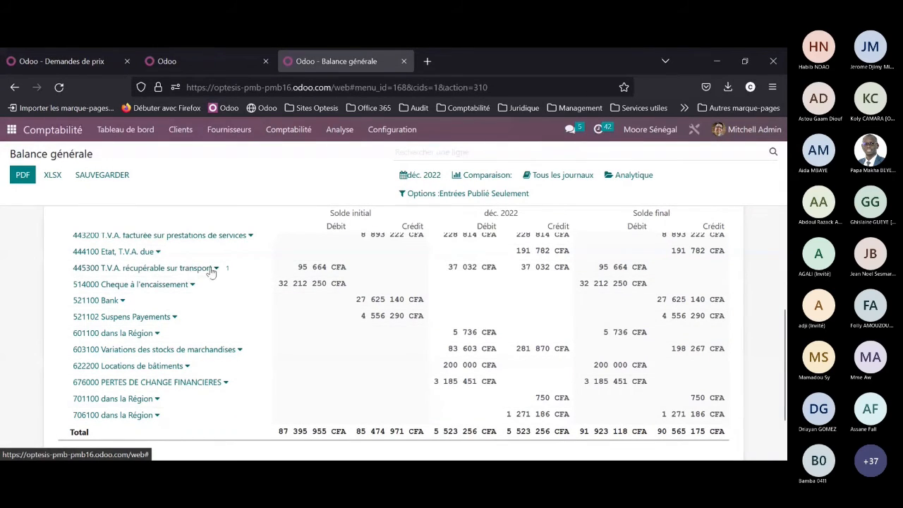
pyautogui.scroll(-2, 210, 272)
pyautogui.moveTo(195, 403); pyautogui.dragTo(85, 367)
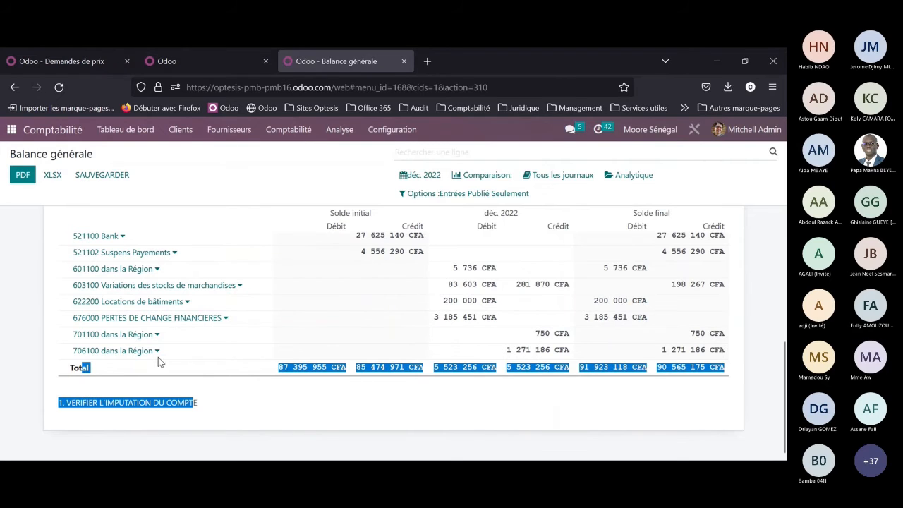
pyautogui.scroll(10, 211, 317)
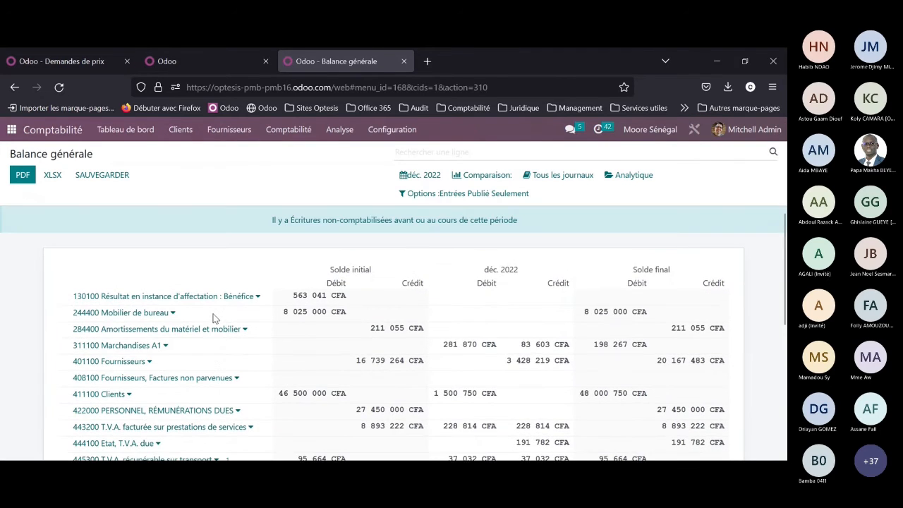
pyautogui.scroll(-10, 215, 318)
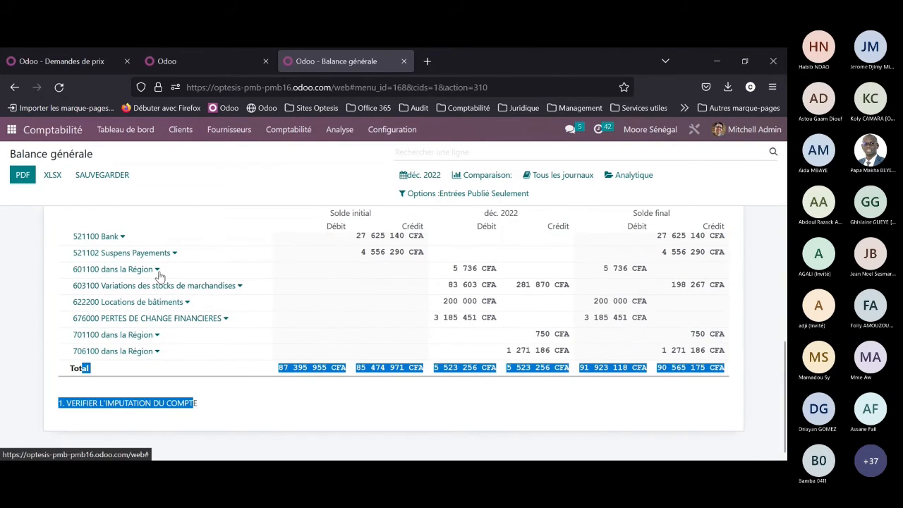
# Step: Open the accounting entries (Écritures comptables) behind account 445300 T.V.A. récupérable sur transport from the trial balance
pyautogui.scroll(10, 170, 283)
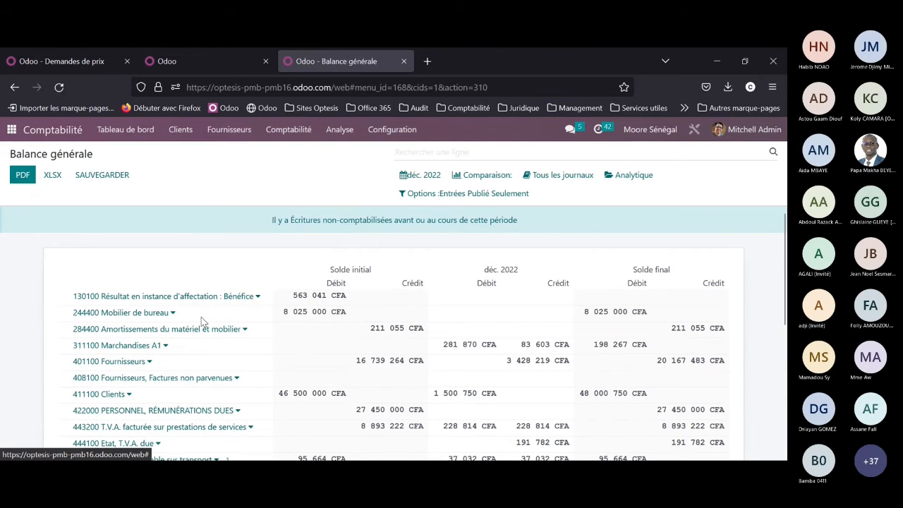
pyautogui.scroll(-2, 202, 318)
pyautogui.scroll(-5, 204, 297)
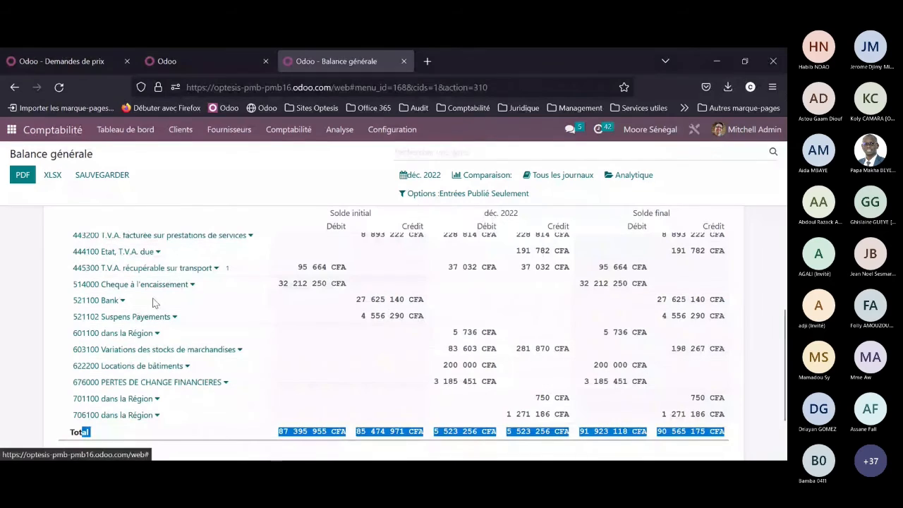
pyautogui.click(216, 269)
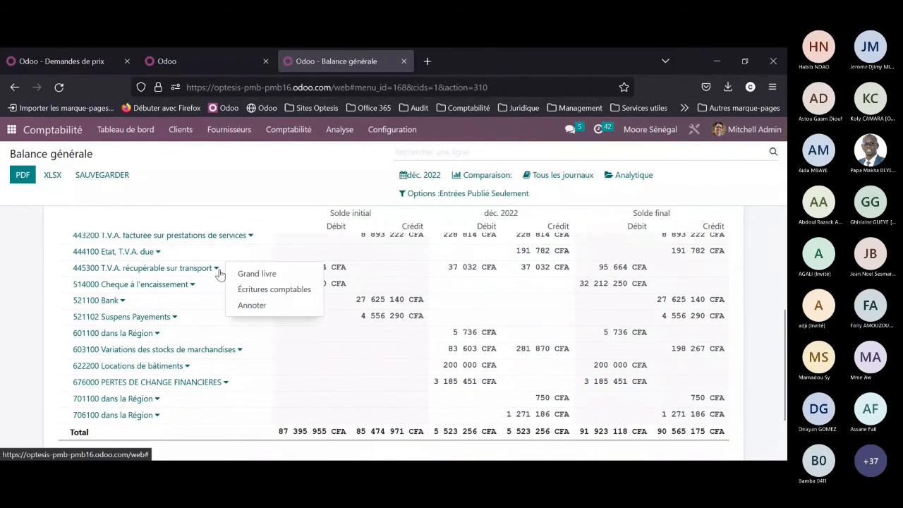
pyautogui.click(267, 290)
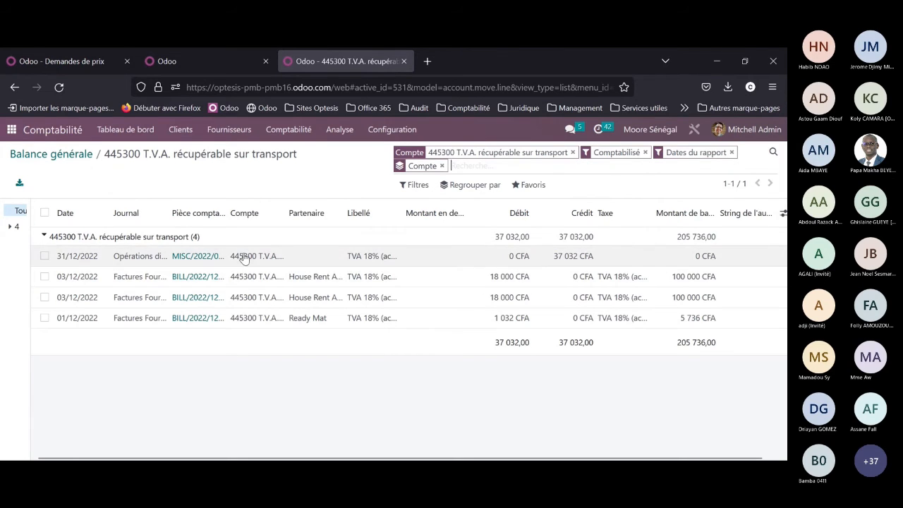
# Step: Reassign all four entries of account 445300 to account 445200 T.V.A. récupérable sur achats in one bulk update
pyautogui.click(45, 213)
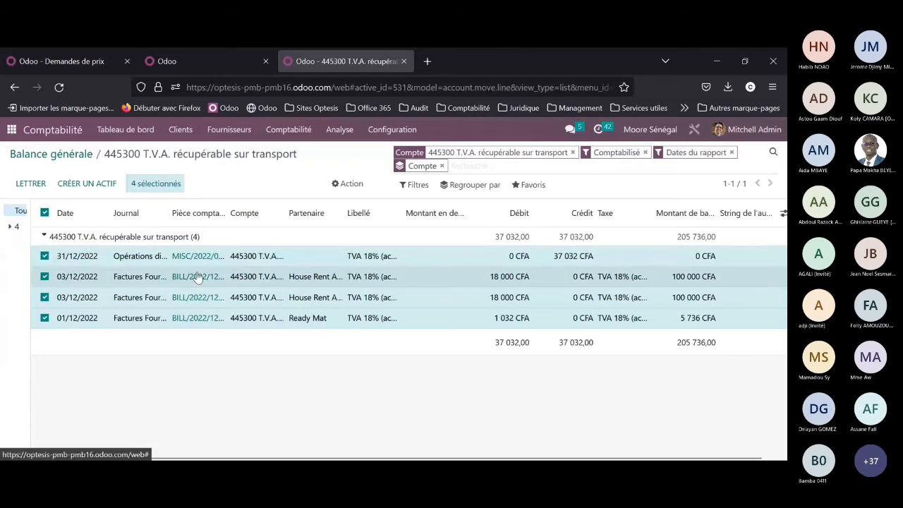
pyautogui.click(234, 258)
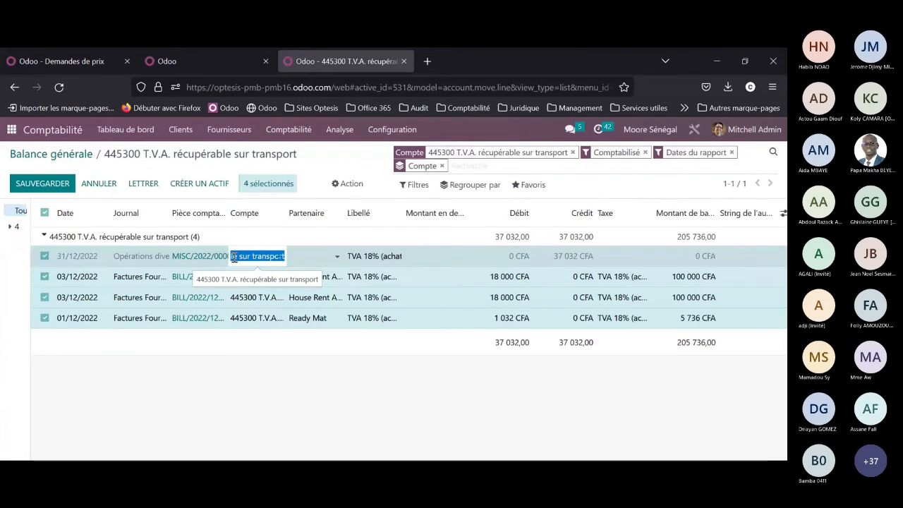
pyautogui.write('445')
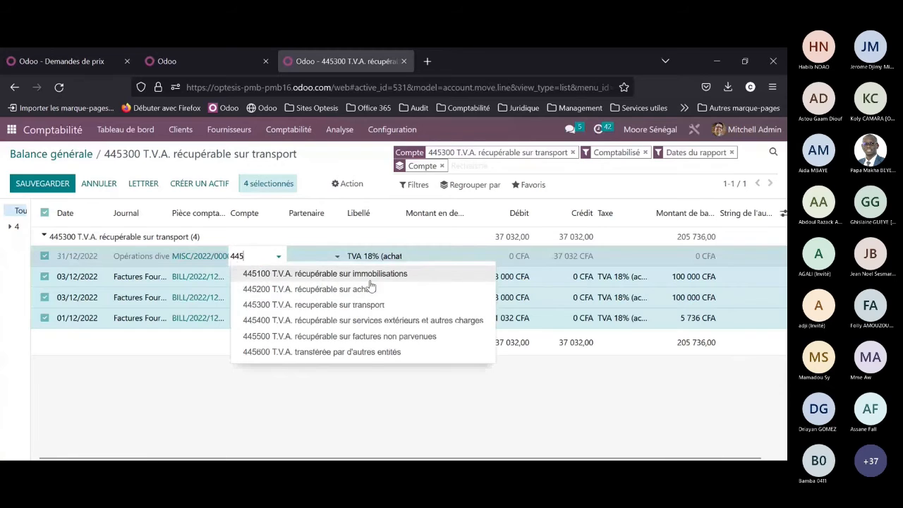
pyautogui.click(369, 290)
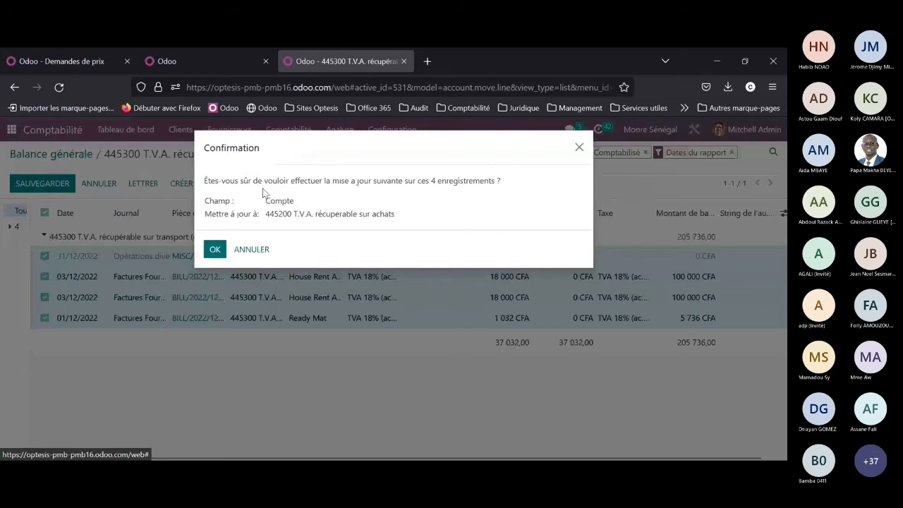
pyautogui.moveTo(250, 180); pyautogui.dragTo(513, 186)
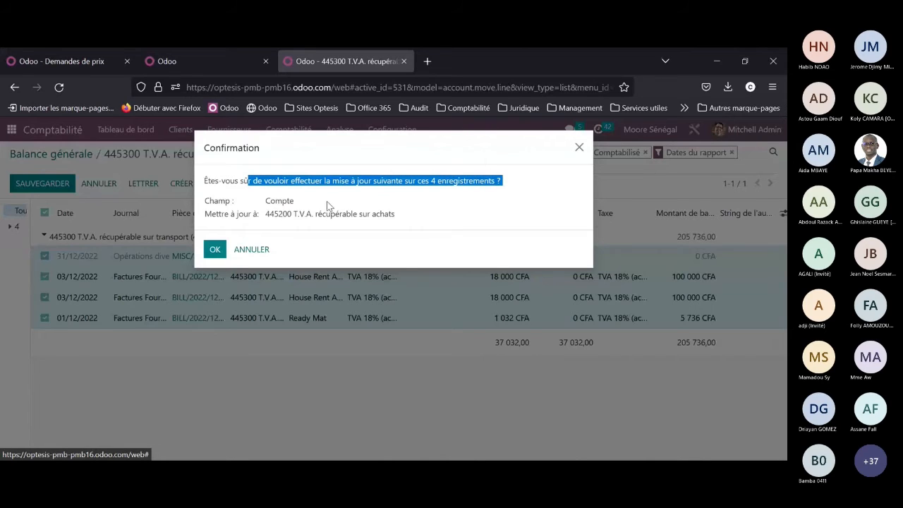
pyautogui.click(444, 203)
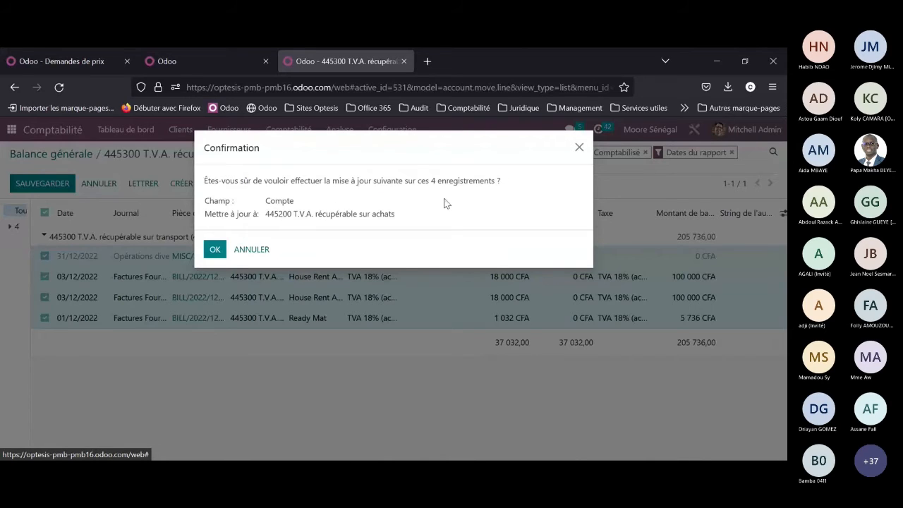
pyautogui.click(218, 251)
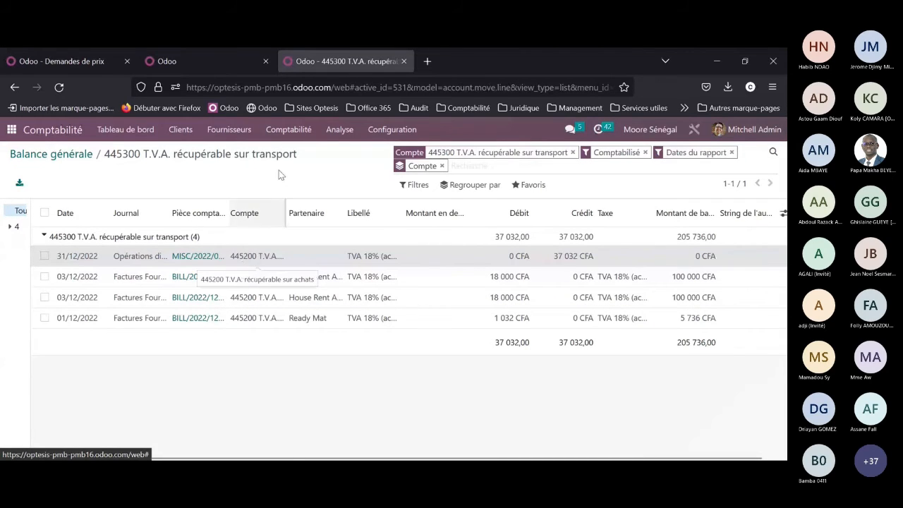
# Step: Leave the filtered 445300 items and open the general list of accounting entries
pyautogui.click(338, 131)
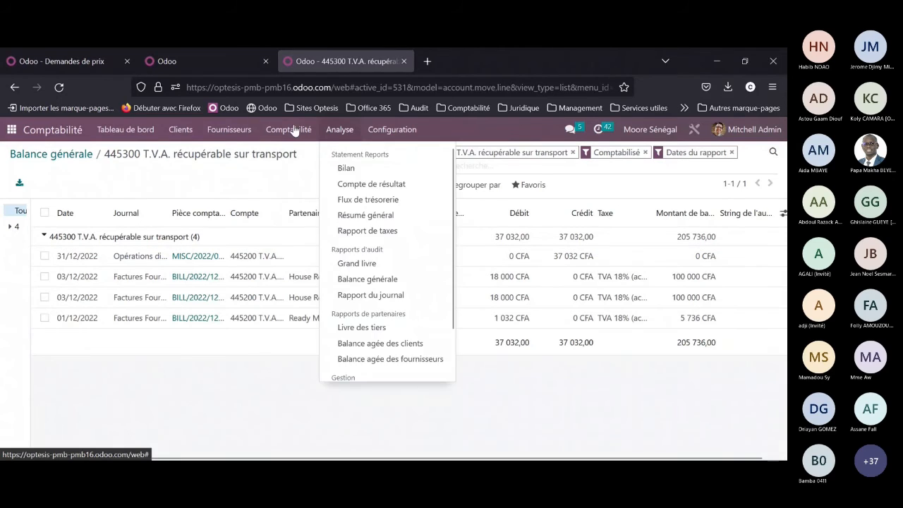
pyautogui.moveTo(289, 129)
pyautogui.click(305, 182)
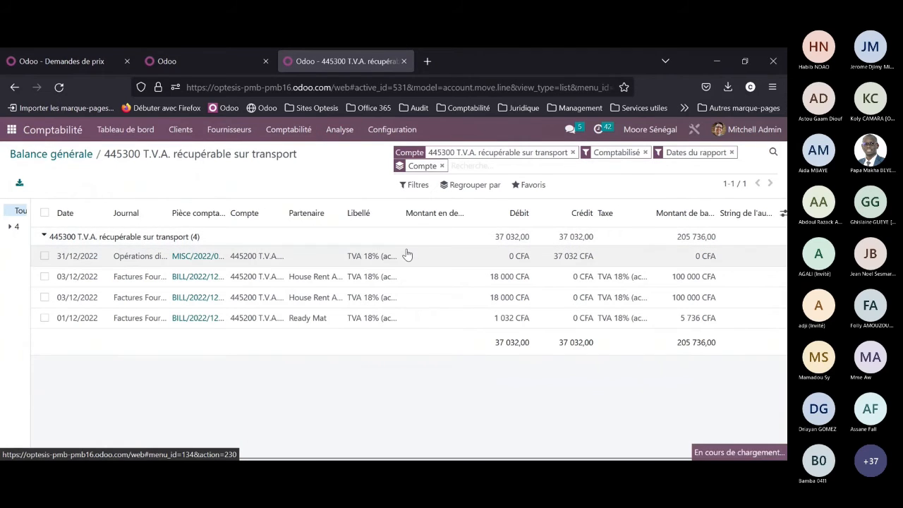
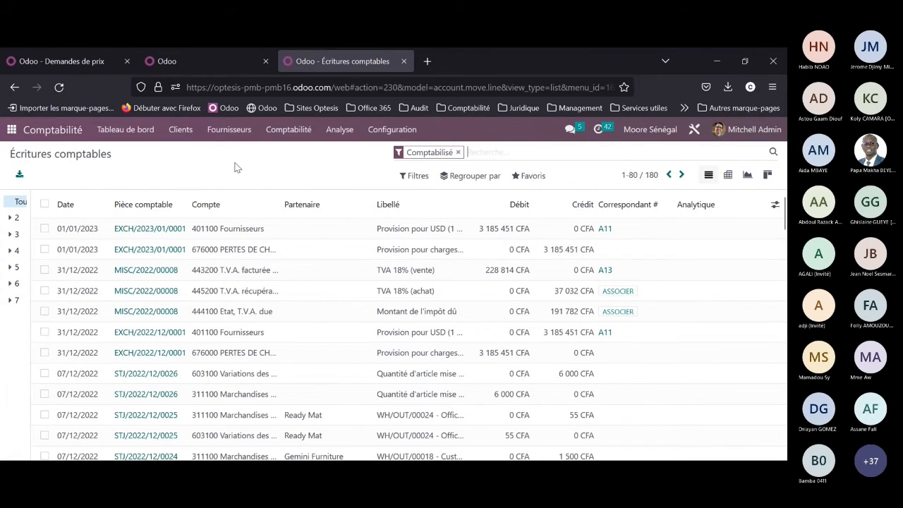
# Step: Open the accounting closing dates and enter 31/12/2022 as both the journal entries closing date and the TVA closing date
pyautogui.click(290, 131)
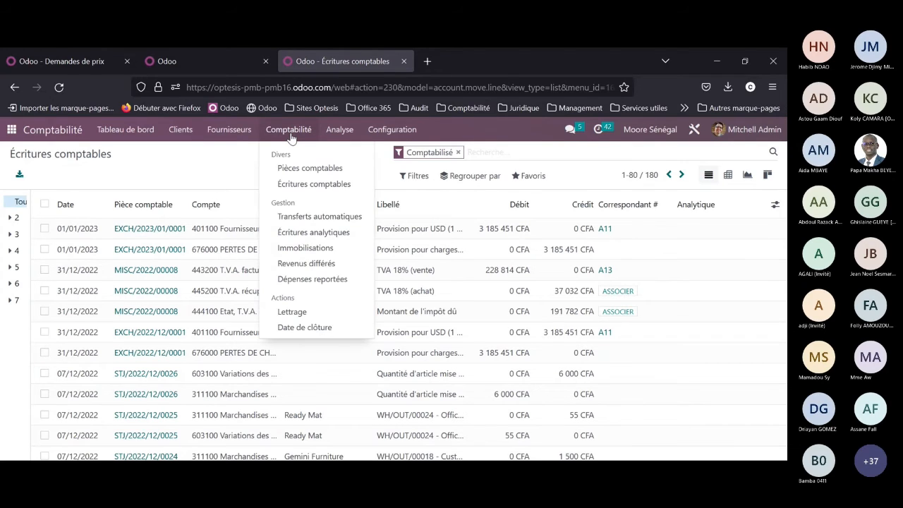
pyautogui.click(305, 329)
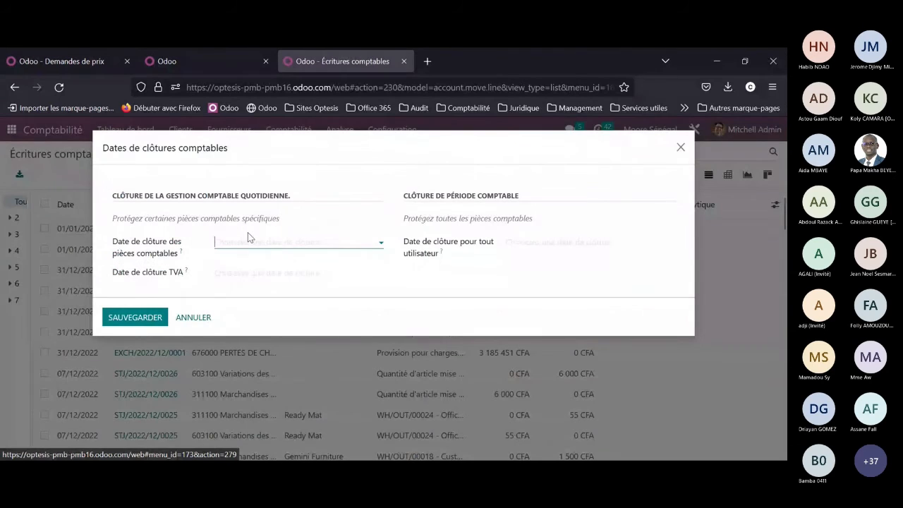
pyautogui.write('31/12/')
pyautogui.write('2022')
pyautogui.press('Tab')
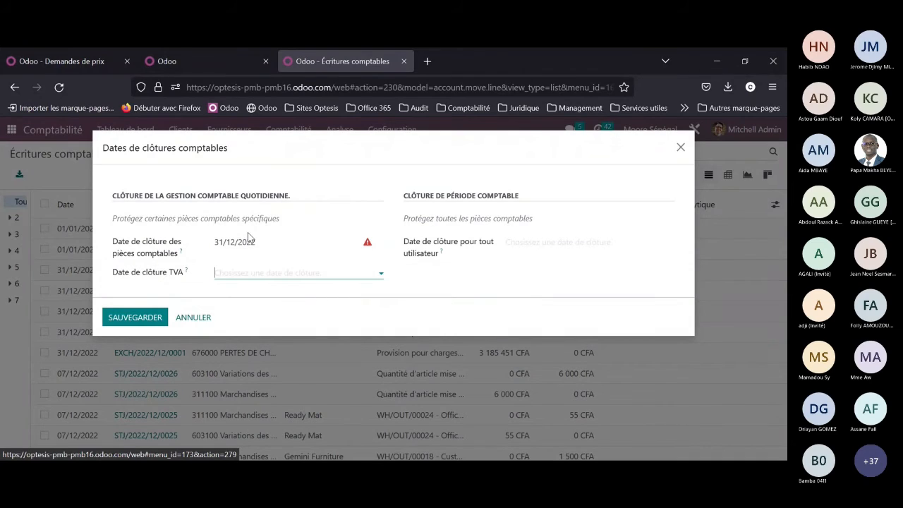
pyautogui.write('31122022')
pyautogui.press('Tab')
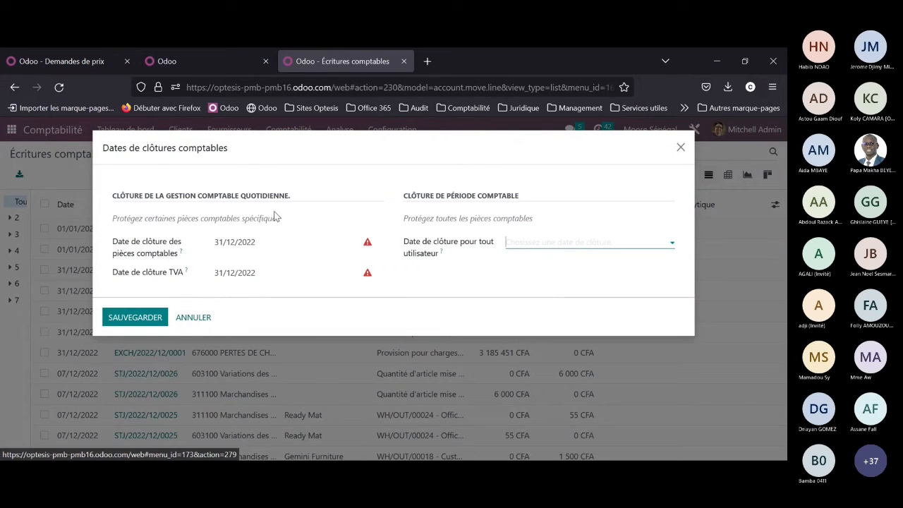
# Step: Enter 31/12/2022 as the closing date for all users, try to save the closing dates, and close the dialog
pyautogui.write('31122022')
pyautogui.moveTo(442, 255)
pyautogui.click(535, 244)
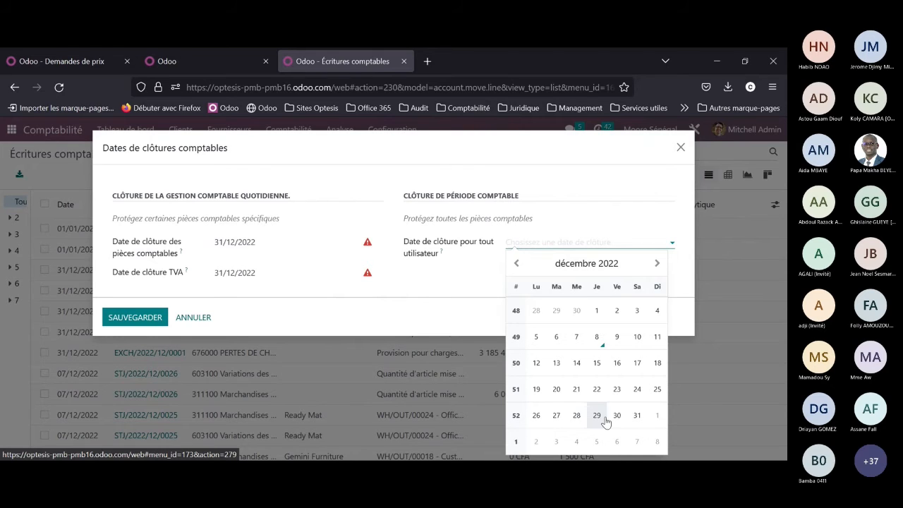
pyautogui.click(637, 416)
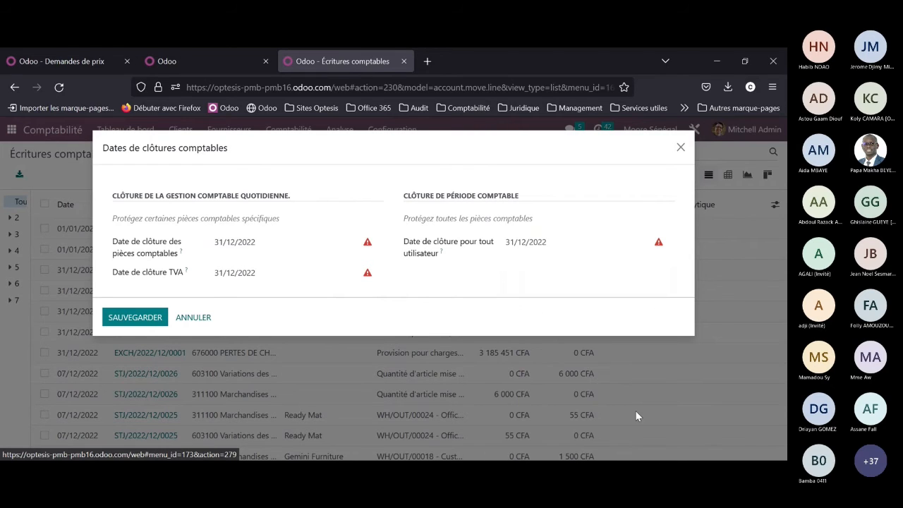
pyautogui.click(152, 319)
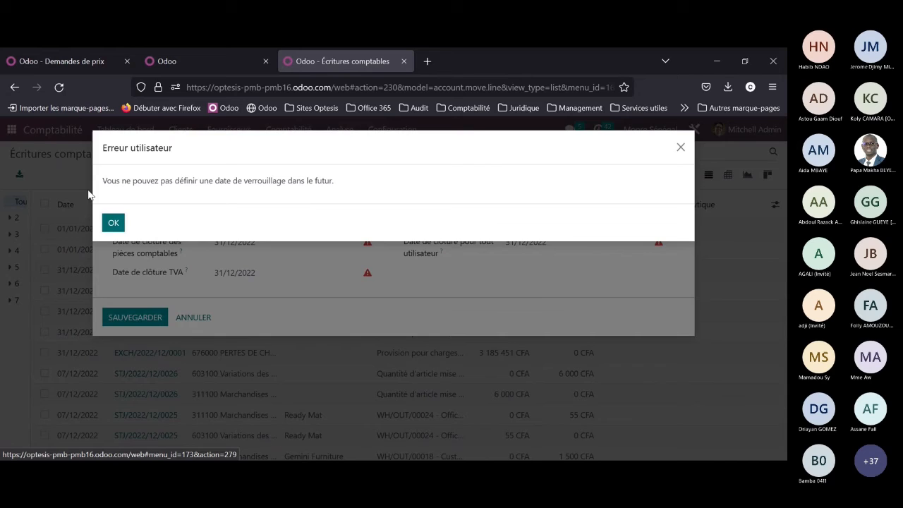
pyautogui.click(113, 223)
pyautogui.click(680, 148)
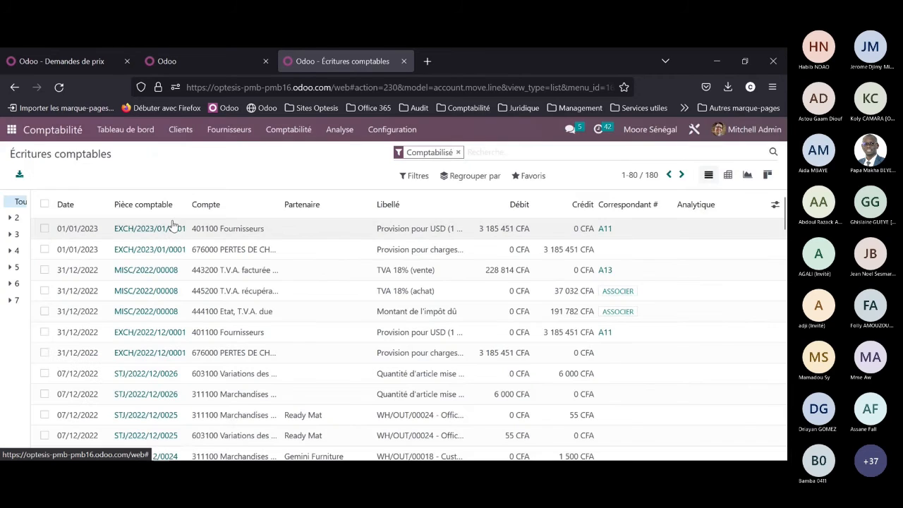
pyautogui.scroll(-5, 249, 236)
pyautogui.scroll(5, 249, 242)
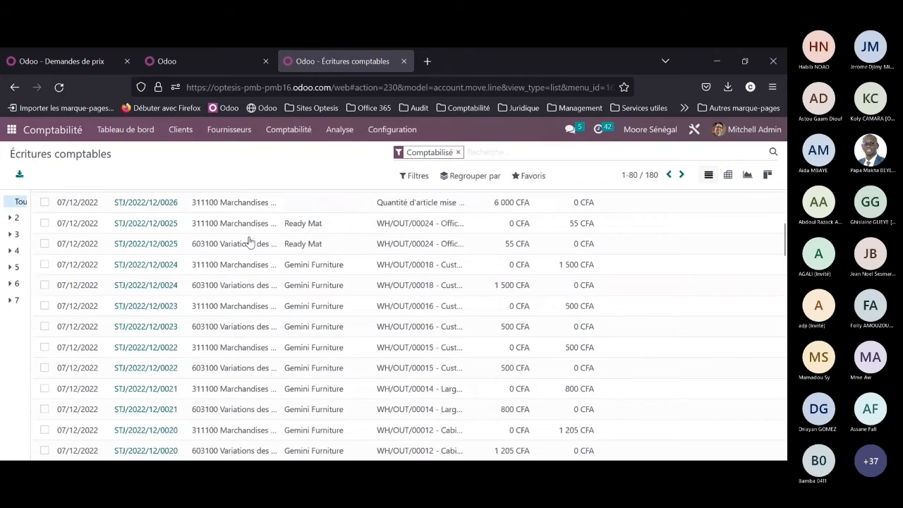
pyautogui.scroll(3, 249, 241)
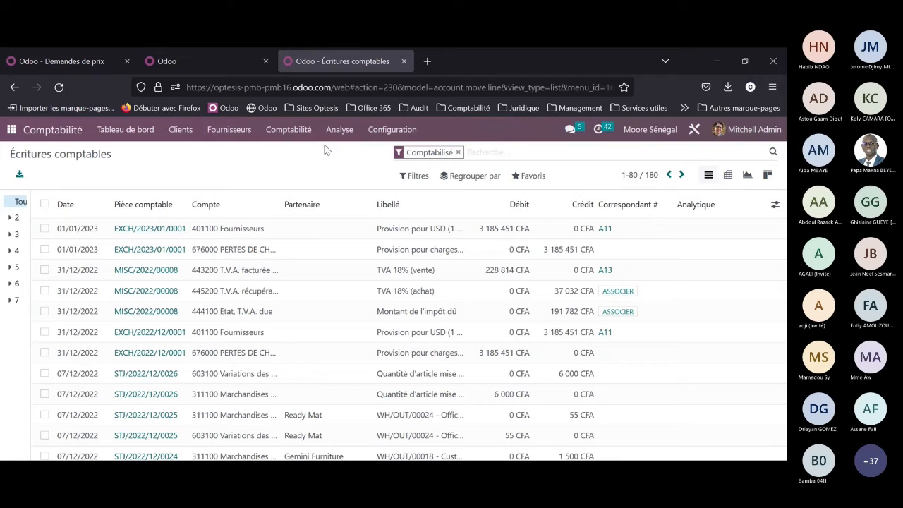
# Step: Open the trial balance (Balance générale) and apply a custom period from 01/01/2023 to 31/12/2023
pyautogui.click(339, 129)
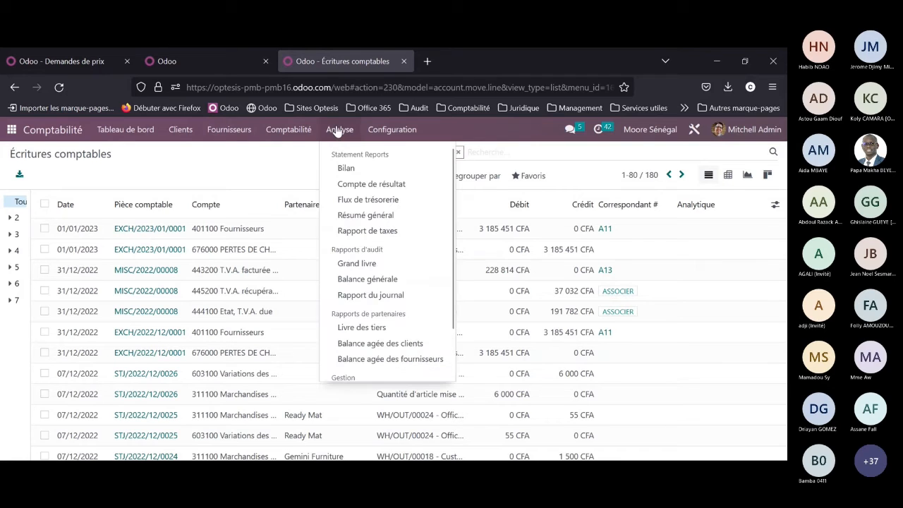
pyautogui.click(377, 281)
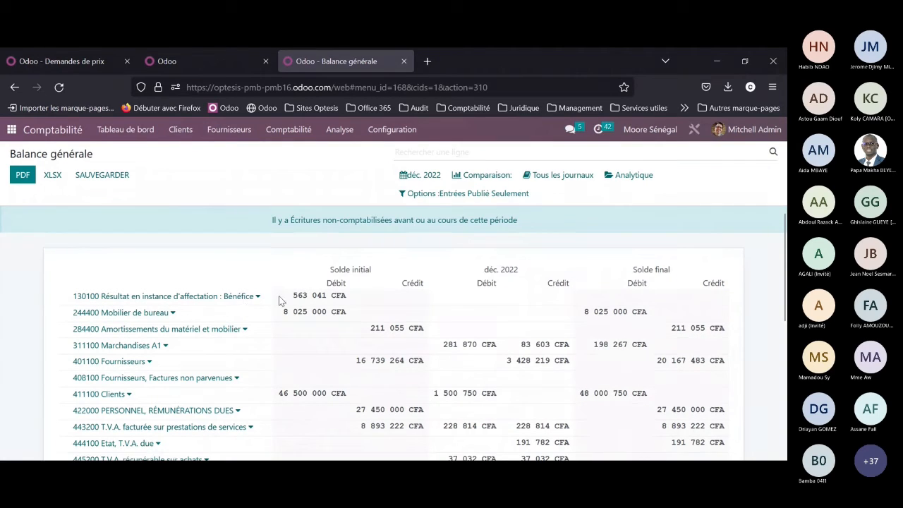
pyautogui.click(424, 175)
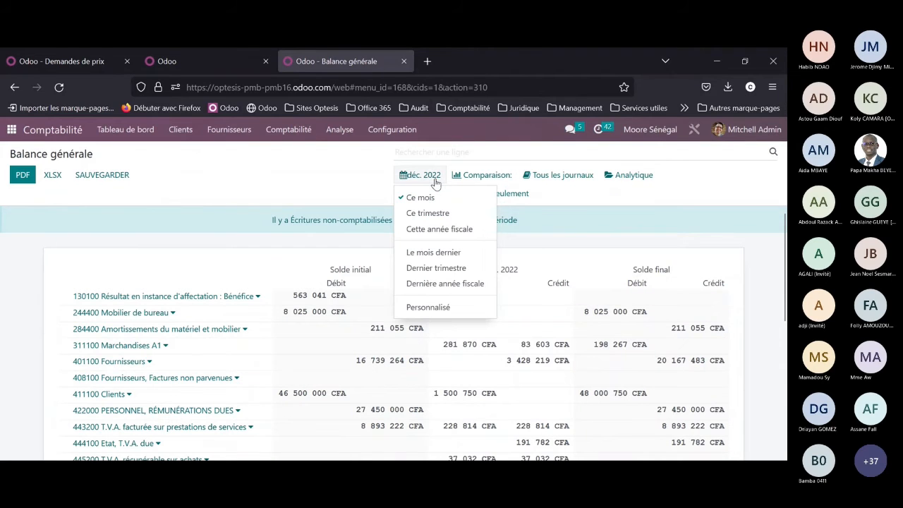
pyautogui.click(427, 307)
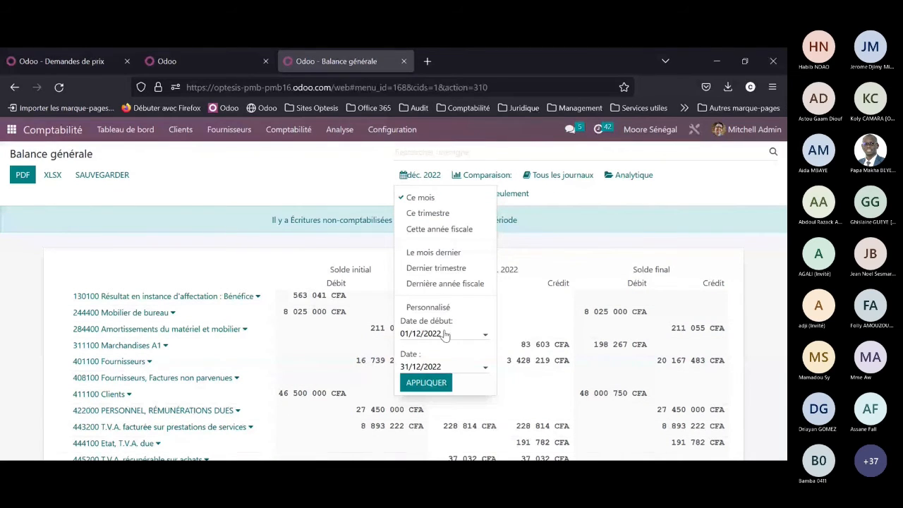
pyautogui.press('BackSpace')
pyautogui.press('BackSpace')
pyautogui.press('BackSpace')
pyautogui.press('BackSpace')
pyautogui.press('BackSpace')
pyautogui.press('BackSpace')
pyautogui.press('BackSpace')
pyautogui.press('BackSpace')
pyautogui.press('BackSpace')
pyautogui.press('BackSpace')
pyautogui.write('01/01/2023')
pyautogui.press('Tab')
pyautogui.write('31122023')
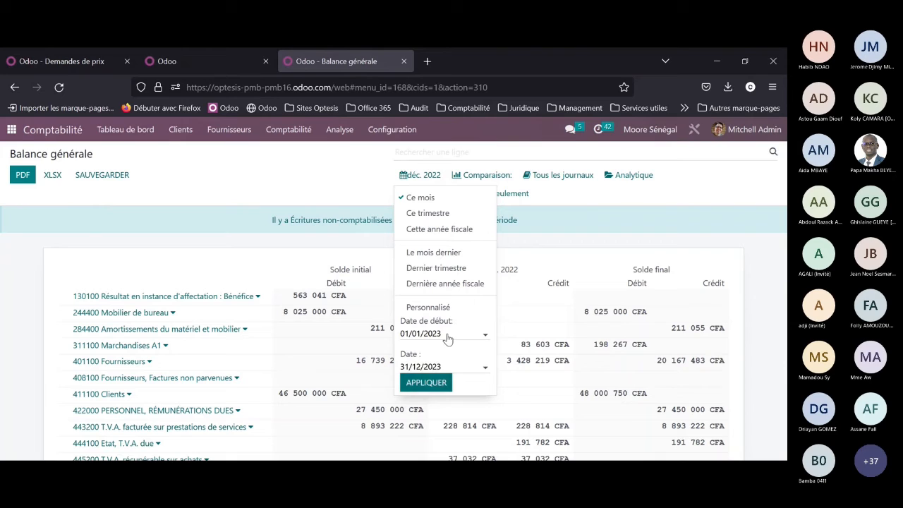
pyautogui.click(437, 382)
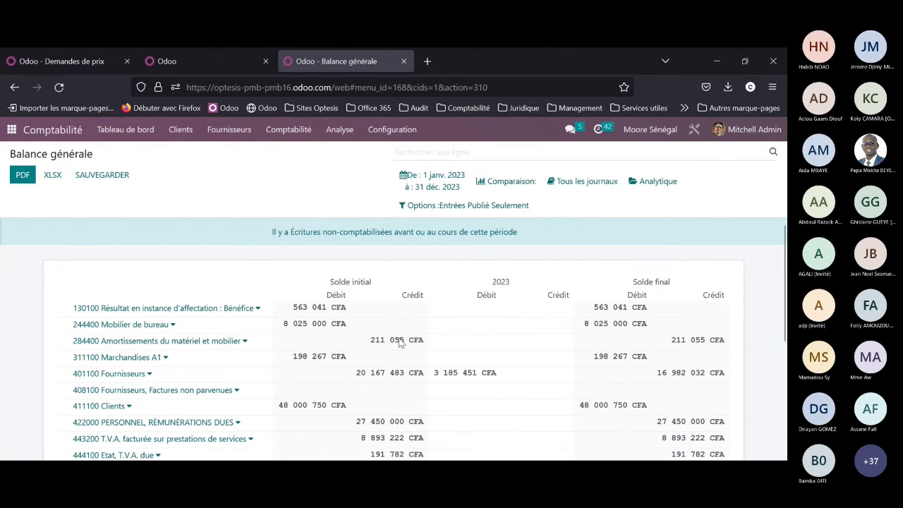
# Step: Examine the opening balances, 2023 movements and closing balances of all accounts in the trial balance, down to the total and footnote
pyautogui.scroll(-1, 136, 319)
pyautogui.scroll(-3, 132, 314)
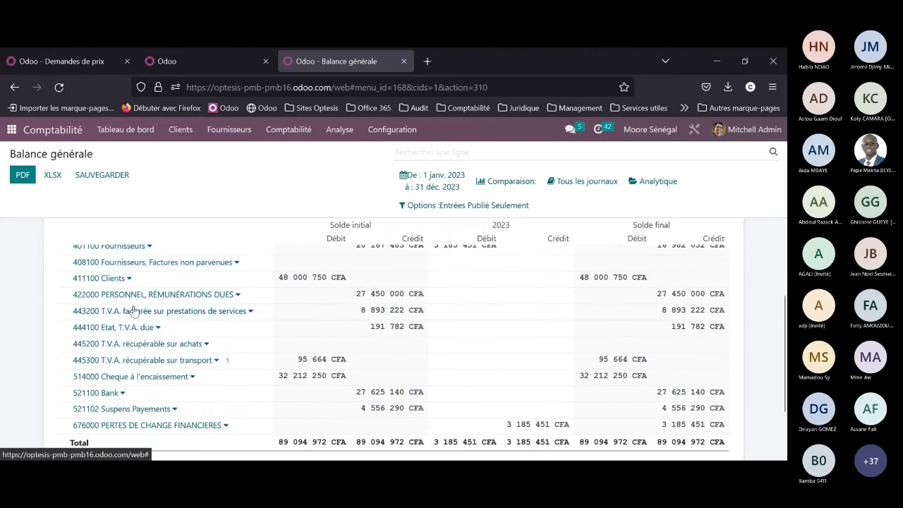
pyautogui.scroll(3, 399, 302)
pyautogui.scroll(2, 381, 305)
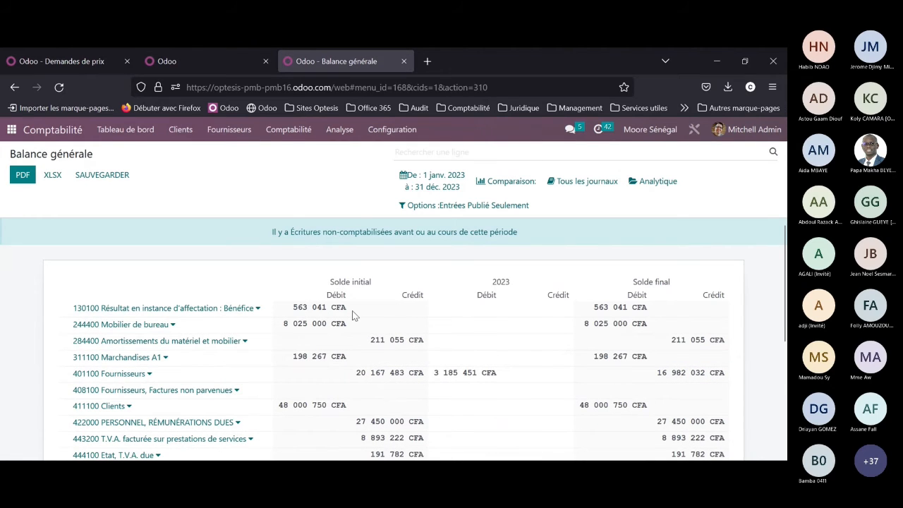
pyautogui.scroll(-2, 352, 311)
pyautogui.scroll(2, 324, 311)
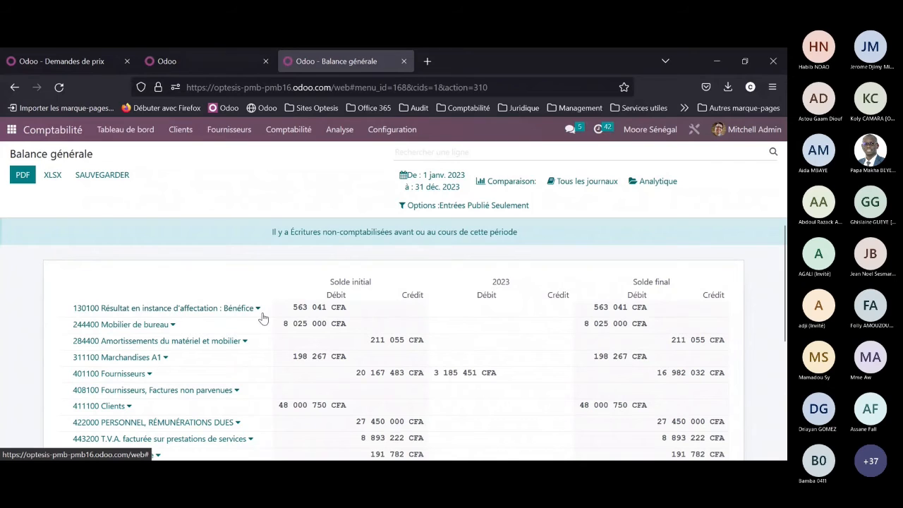
pyautogui.scroll(-5, 297, 325)
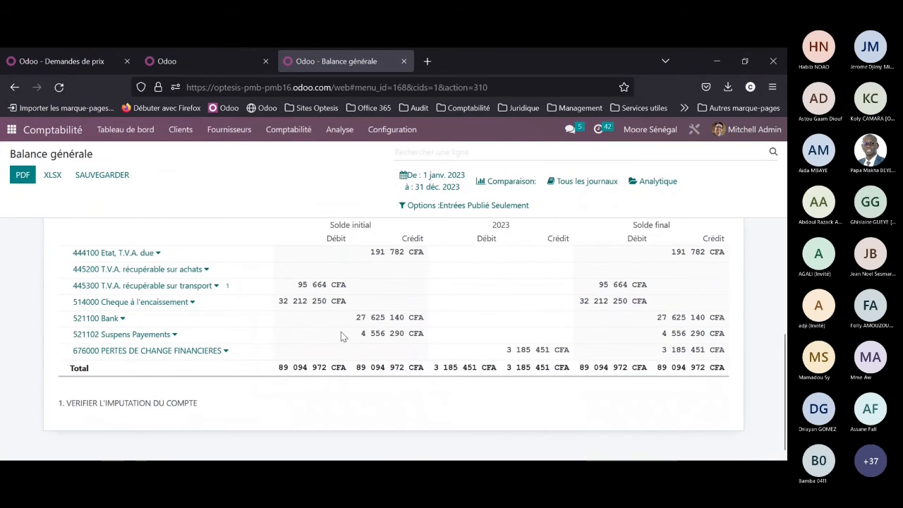
pyautogui.scroll(5, 341, 332)
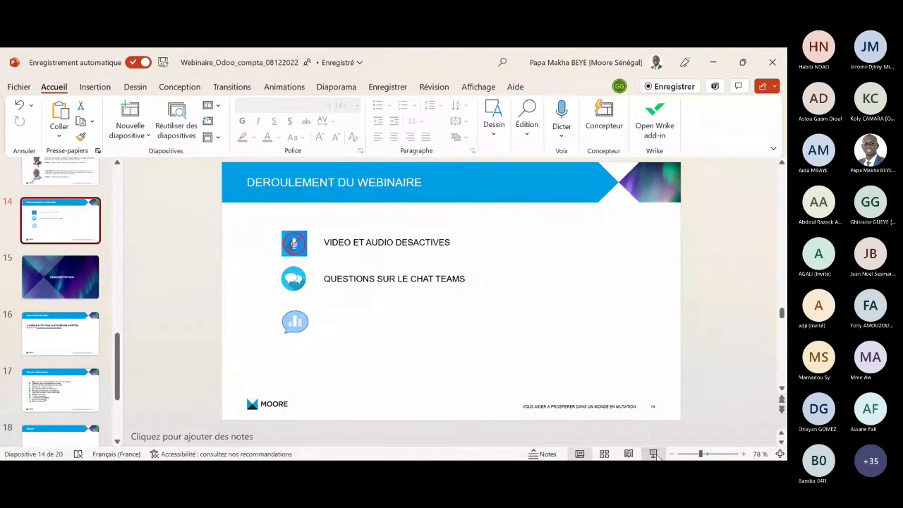
# Step: Switch to PowerPoint and start the slide show from slide 14, Déroulement du webinaire
pyautogui.click(653, 454)
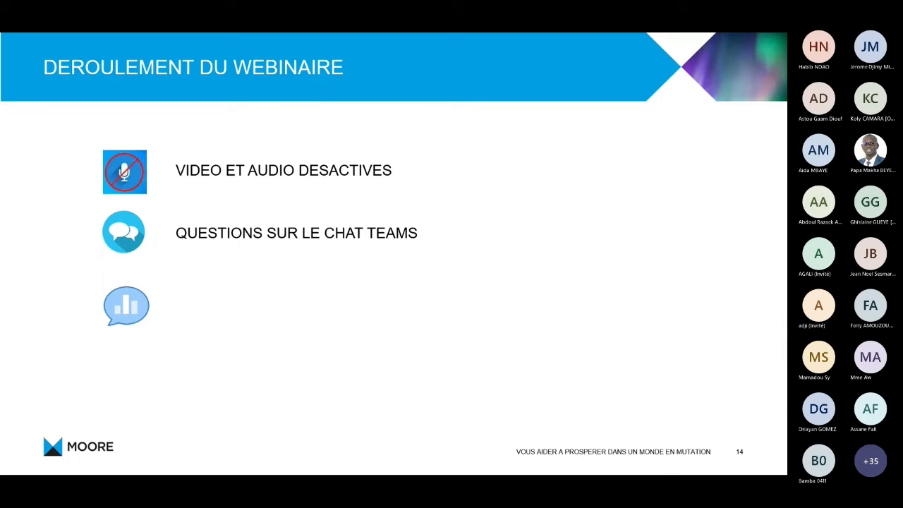